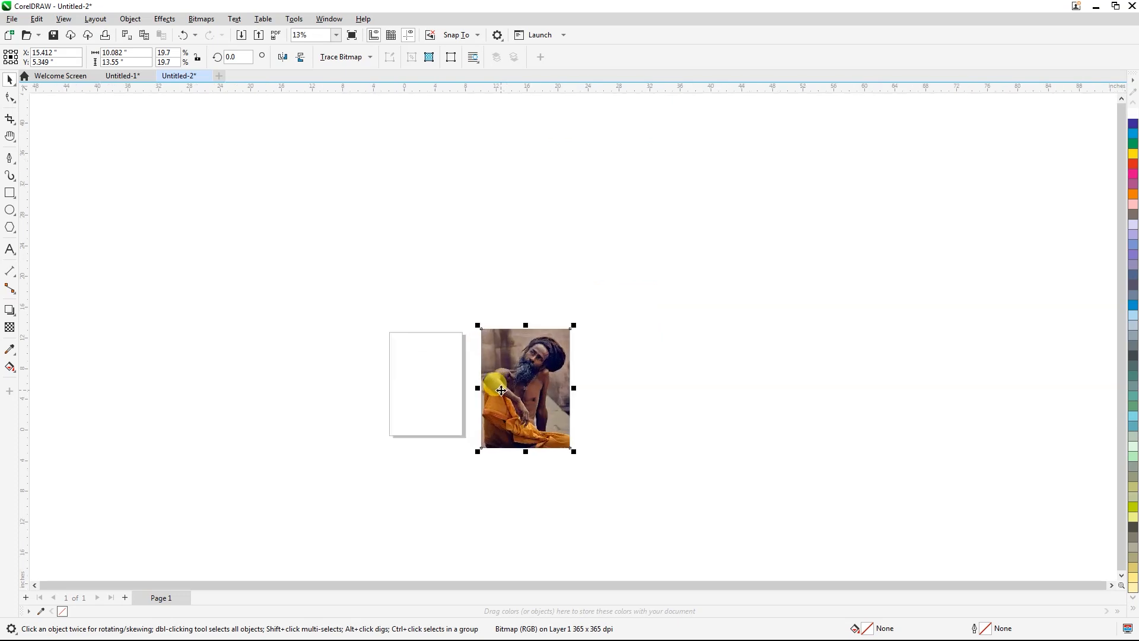
Step: Create a page-sized frame rectangle and draw a tall, narrow rectangle about 187 × 657 mm inside it
{"action": "left_click", "coordinate": [277, 300]}
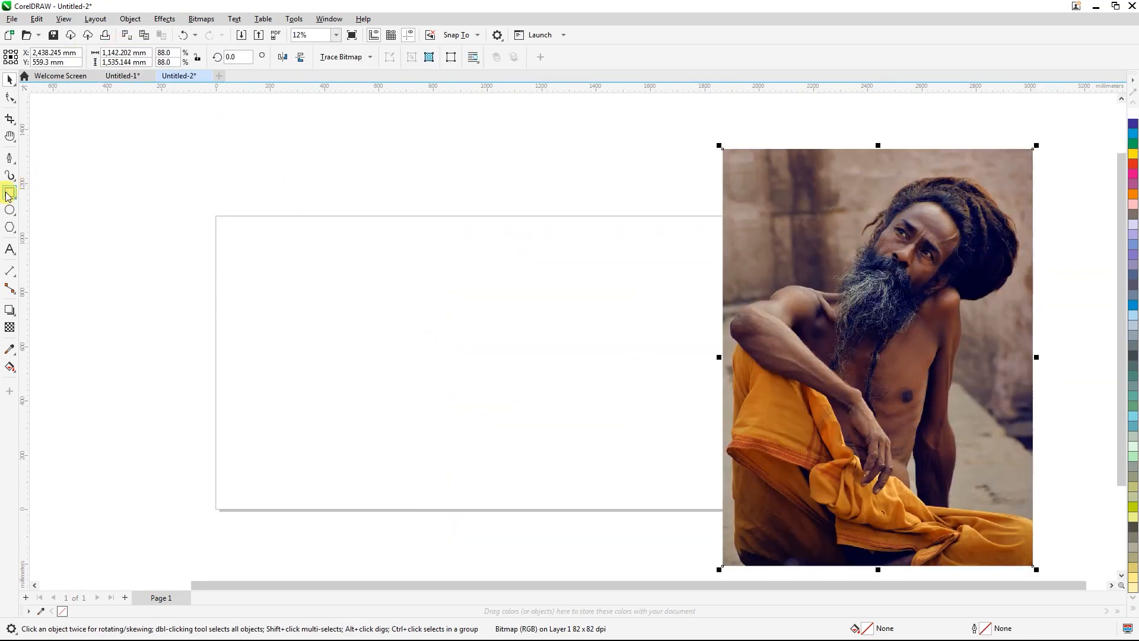
{"action": "double_click", "coordinate": [10, 192]}
{"action": "left_click_drag", "start_coordinate": [277, 277], "coordinate": [327, 450]}
{"action": "key", "text": "space"}
{"action": "scroll", "coordinate": [360, 335], "scroll_direction": "up", "scroll_amount": 2}
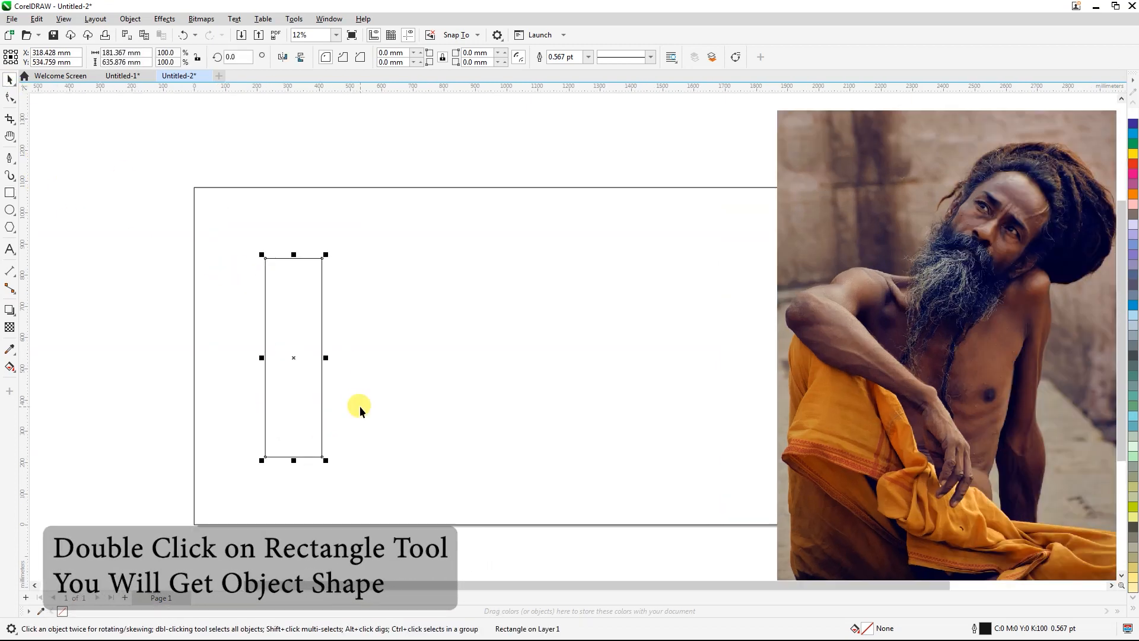
{"action": "left_click_drag", "start_coordinate": [307, 468], "coordinate": [312, 512]}
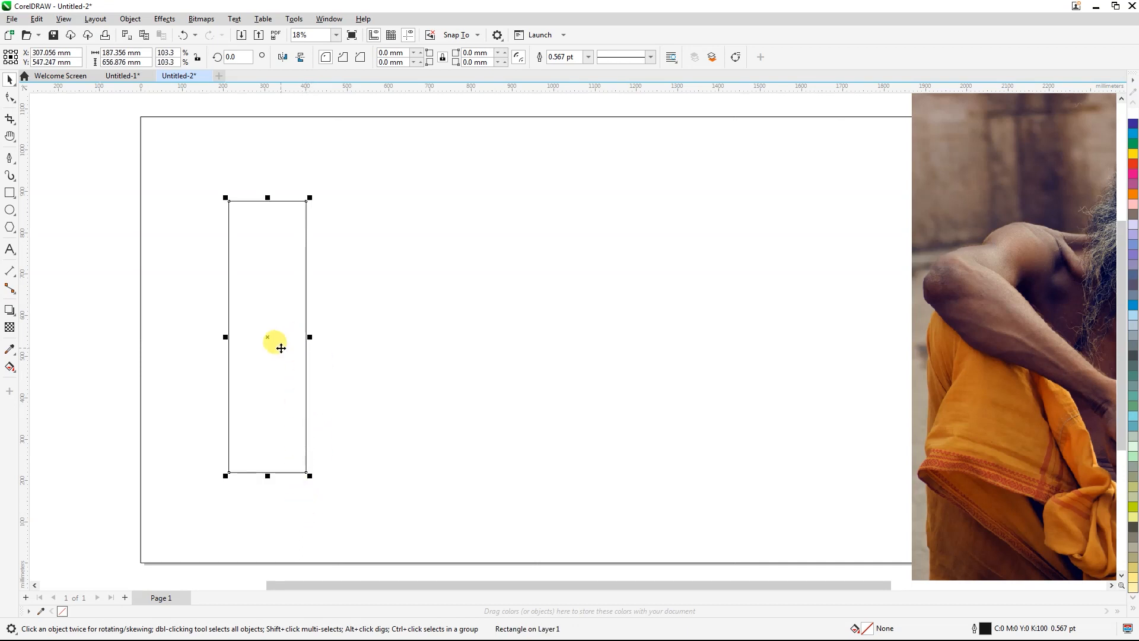
Step: Copy the tall rectangle sideways and repeat the duplication to form a row of five evenly spaced rectangles
{"action": "left_click_drag", "start_coordinate": [300, 333], "coordinate": [372, 375]}
{"action": "right_click", "coordinate": [372, 375]}
{"action": "key", "text": "ctrl+r"}
{"action": "key", "text": "ctrl+r"}
{"action": "key", "text": "ctrl+r"}
{"action": "key", "text": "ctrl+r"}
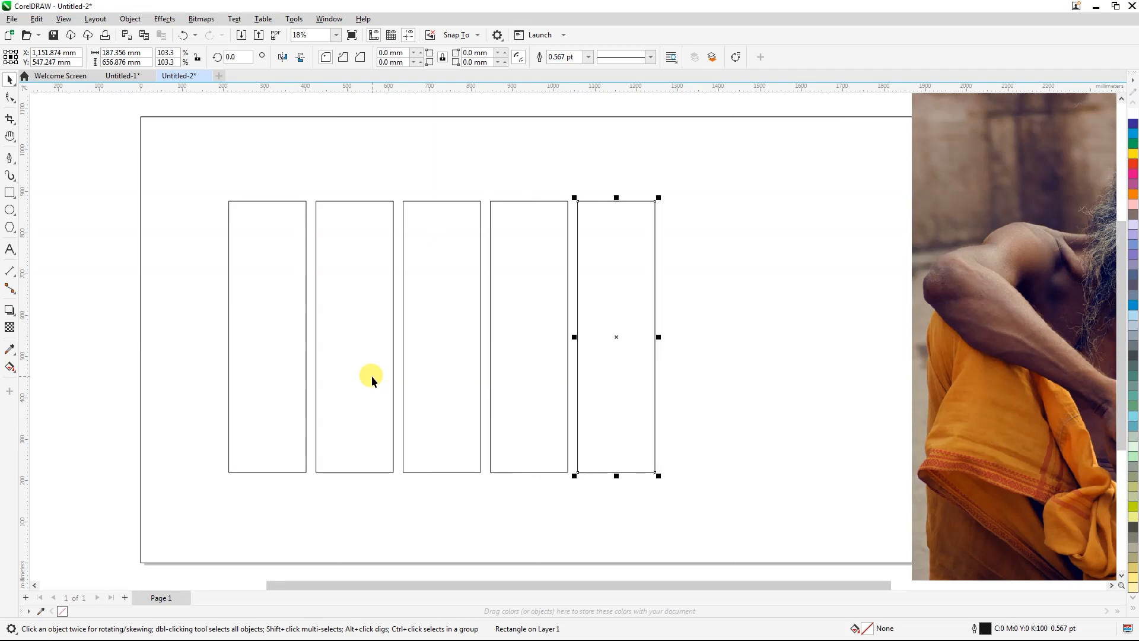
{"action": "scroll", "coordinate": [333, 361], "scroll_direction": "down", "scroll_amount": 2}
{"action": "scroll", "coordinate": [421, 376], "scroll_direction": "up", "scroll_amount": 1}
{"action": "key", "text": "ctrl+z"}
Step: Move the whole row of five rectangles towards the middle of the page frame
{"action": "left_click_drag", "start_coordinate": [607, 543], "coordinate": [161, 176]}
{"action": "left_click_drag", "start_coordinate": [281, 305], "coordinate": [392, 306]}
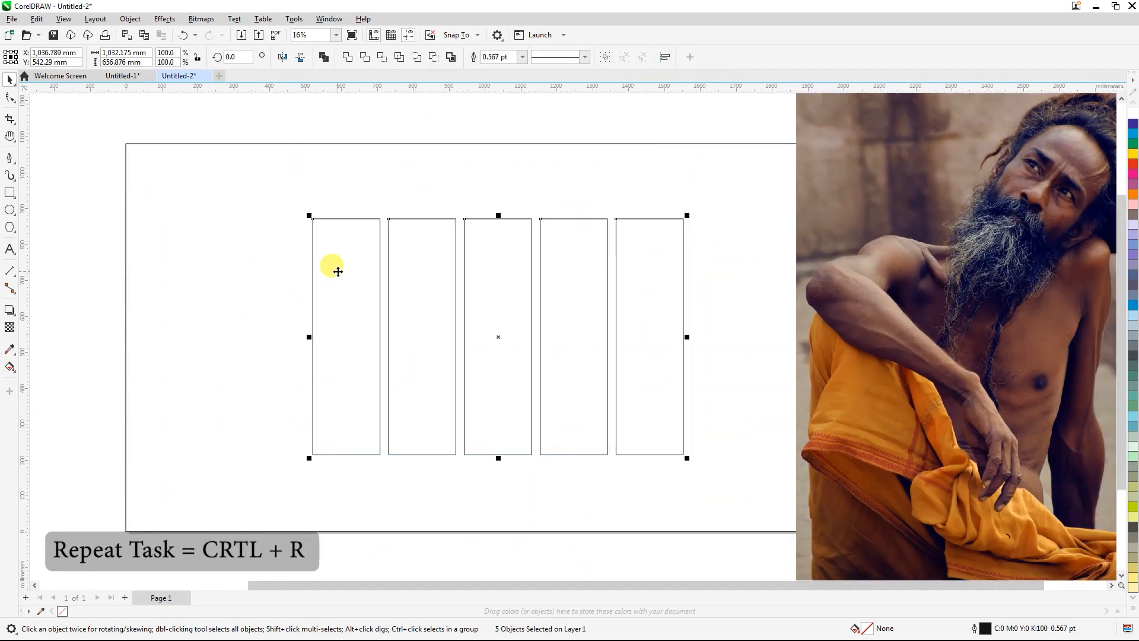
{"action": "scroll", "coordinate": [337, 269], "scroll_direction": "down", "scroll_amount": 3}
{"action": "scroll", "coordinate": [429, 327], "scroll_direction": "up", "scroll_amount": 2}
Step: Shift the individual rectangles up or down so the row of five is staggered at different heights
{"action": "left_click", "coordinate": [386, 368]}
{"action": "left_click_drag", "start_coordinate": [386, 369], "coordinate": [375, 313]}
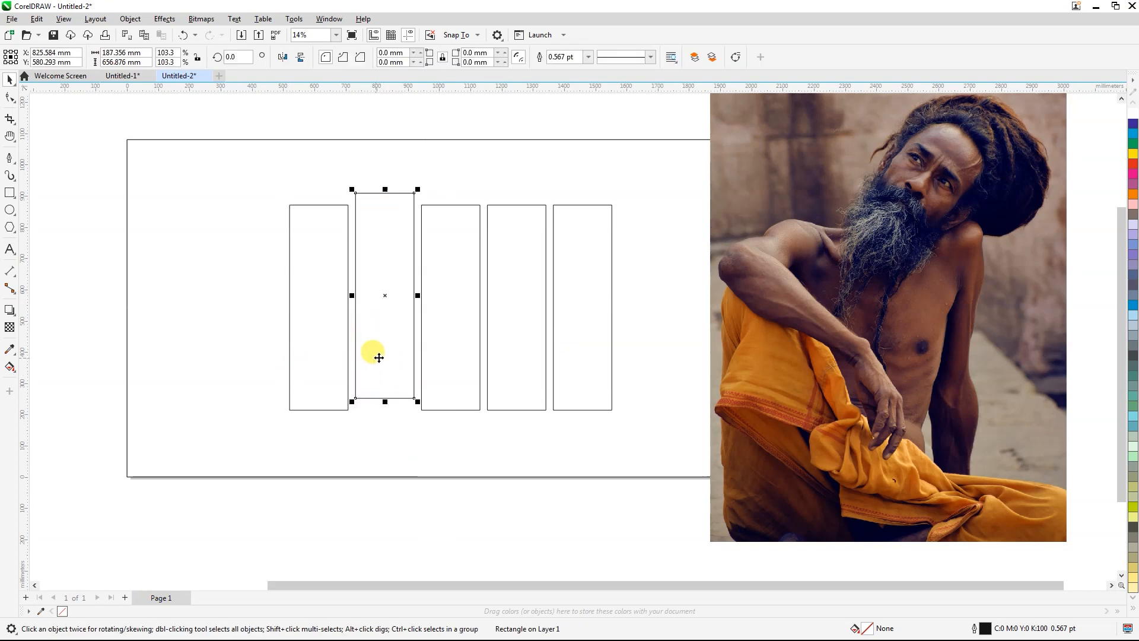
{"action": "left_click_drag", "start_coordinate": [307, 409], "coordinate": [307, 410]}
{"action": "left_click_drag", "start_coordinate": [437, 355], "coordinate": [492, 314]}
{"action": "mouse_move", "coordinate": [560, 316]}
{"action": "left_mouse_down"}
{"action": "mouse_move", "coordinate": [560, 339]}
{"action": "mouse_move", "coordinate": [560, 327]}
{"action": "left_mouse_up"}
{"action": "left_click", "coordinate": [326, 408]}
{"action": "scroll", "coordinate": [326, 329], "scroll_direction": "down", "scroll_amount": 1}
{"action": "left_click", "coordinate": [830, 284]}
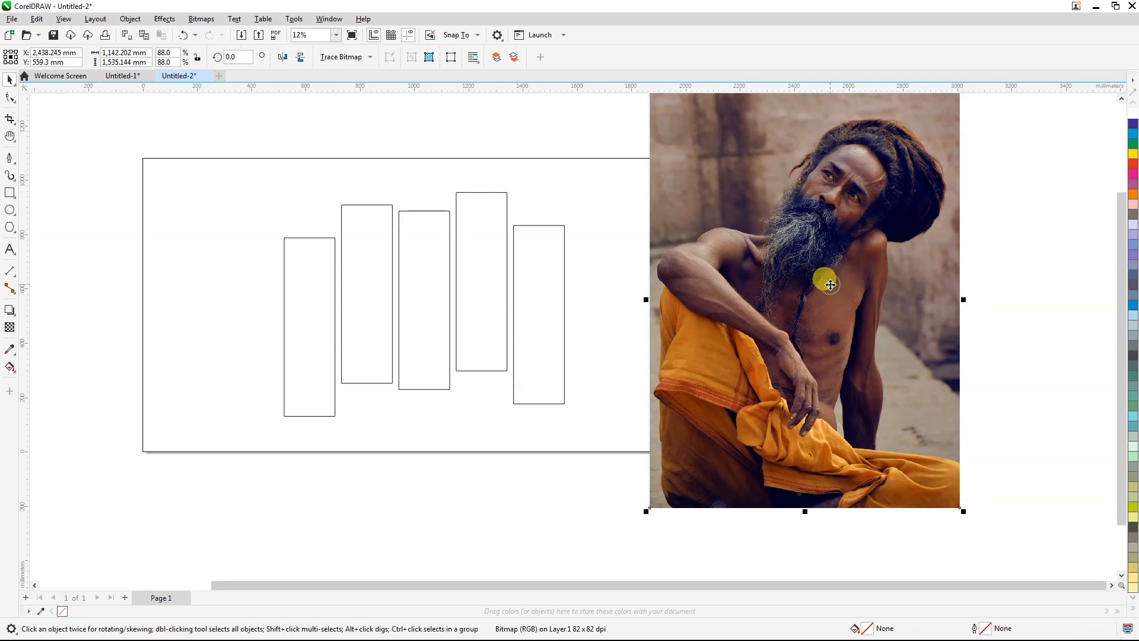
{"action": "right_click", "coordinate": [830, 285]}
{"action": "left_click", "coordinate": [606, 486]}
Step: Weld the five staggered rectangles into a single object, keeping it in its original position
{"action": "left_click_drag", "start_coordinate": [606, 465], "coordinate": [263, 170]}
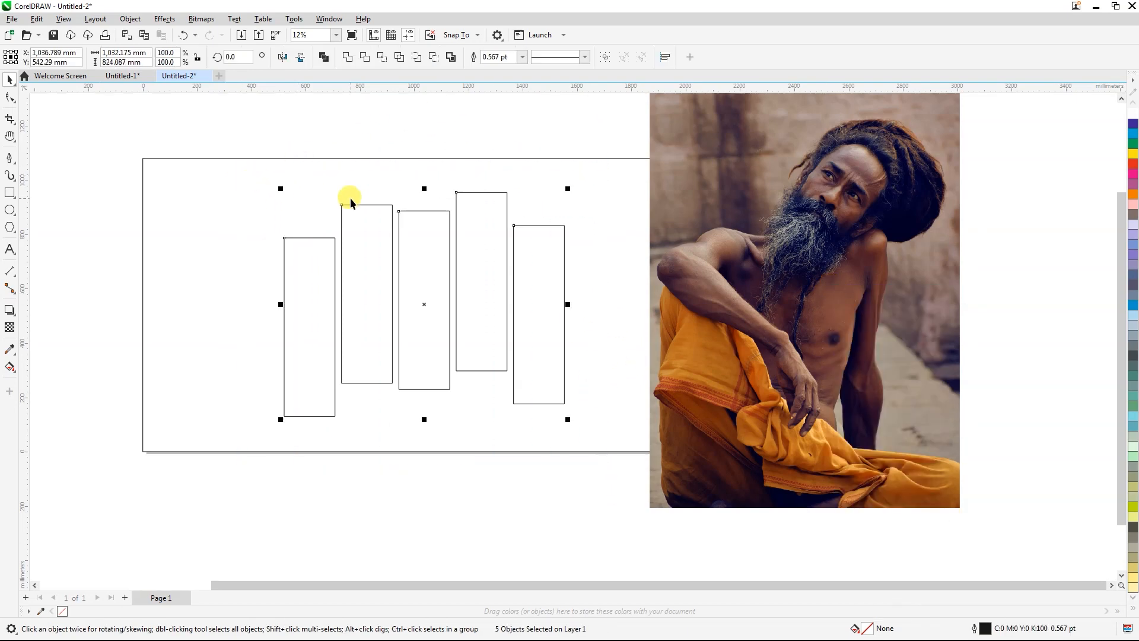
{"action": "right_click", "coordinate": [386, 212]}
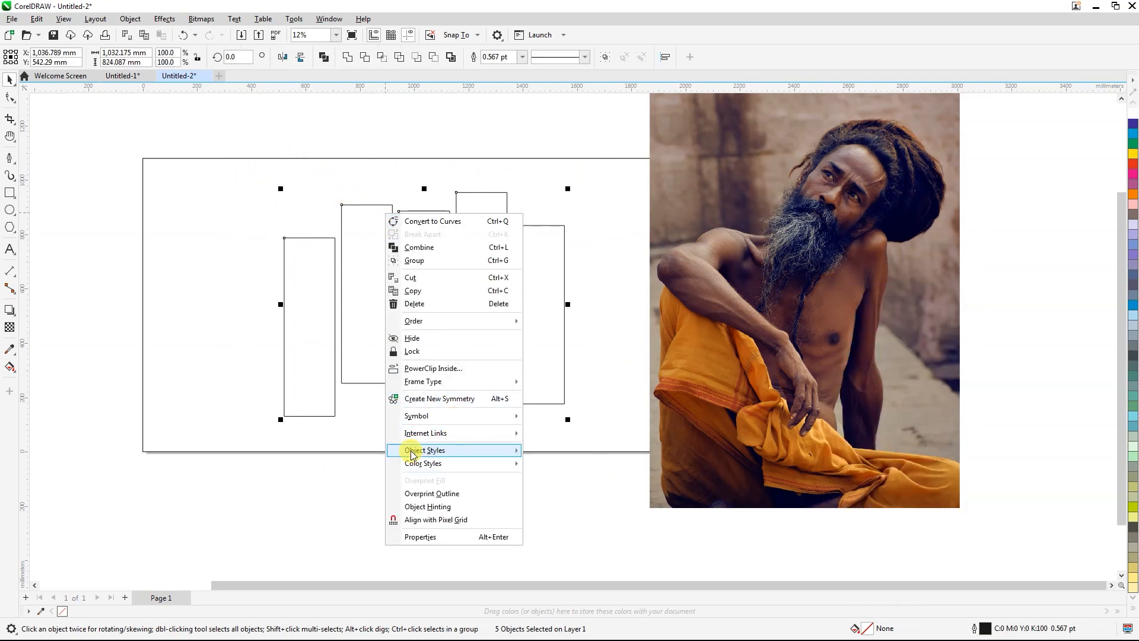
{"action": "left_click", "coordinate": [424, 262]}
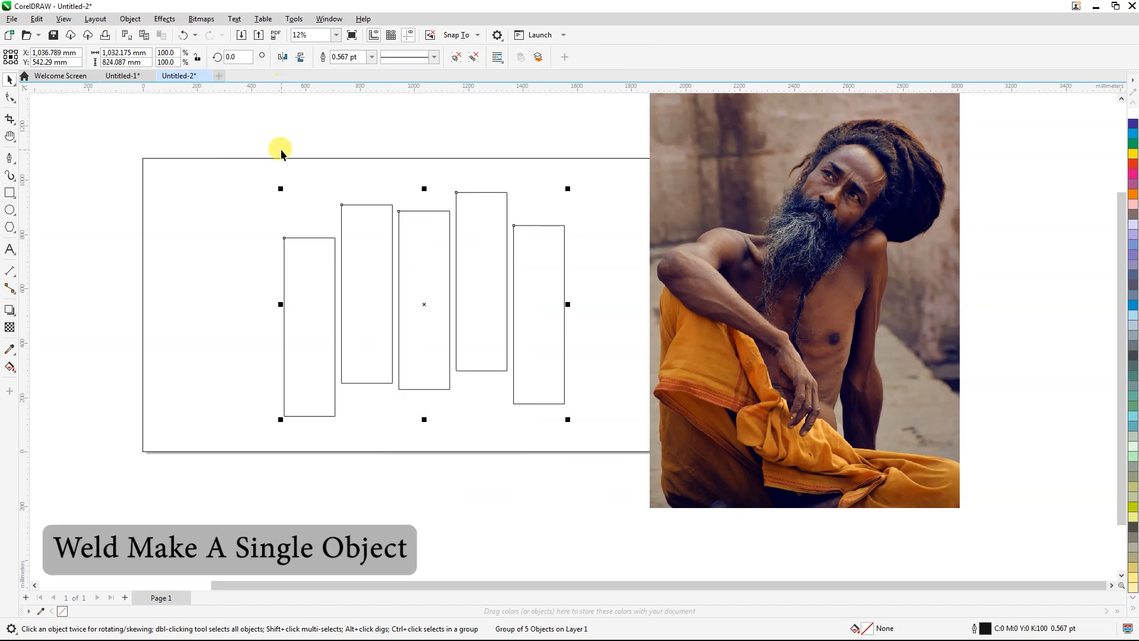
{"action": "left_click", "coordinate": [472, 57]}
{"action": "left_click", "coordinate": [347, 57]}
{"action": "left_click", "coordinate": [350, 107]}
{"action": "left_click_drag", "start_coordinate": [368, 266], "coordinate": [324, 274]}
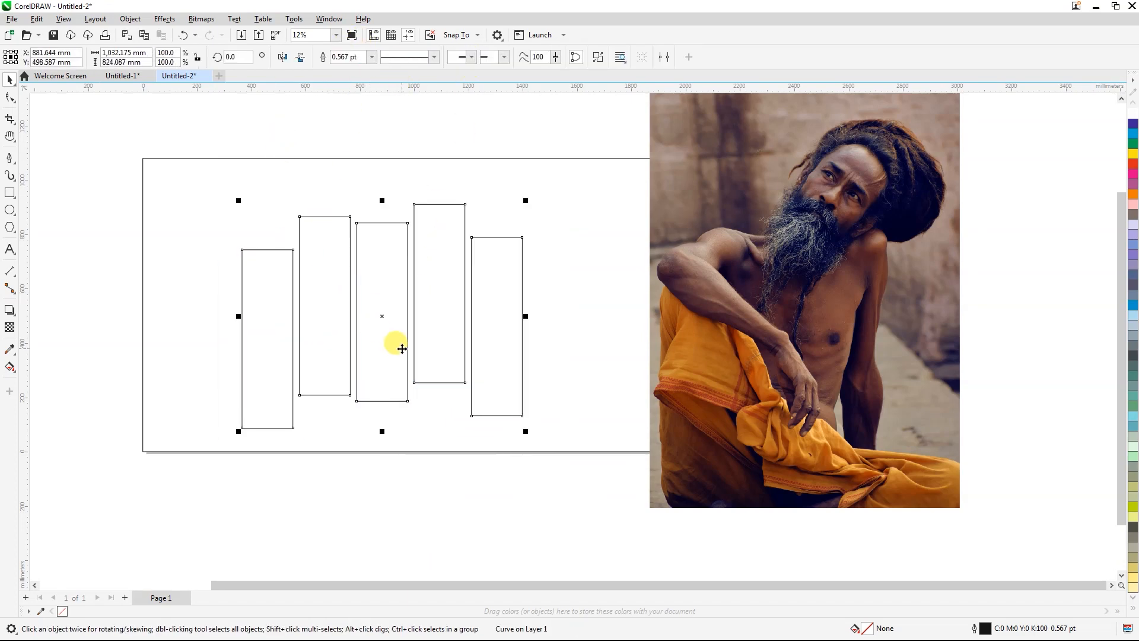
{"action": "key", "text": "ctrl+z"}
Step: PowerClip the portrait photo inside the welded rectangles
{"action": "left_click", "coordinate": [776, 307]}
{"action": "right_click", "coordinate": [777, 306]}
{"action": "left_click", "coordinate": [825, 460]}
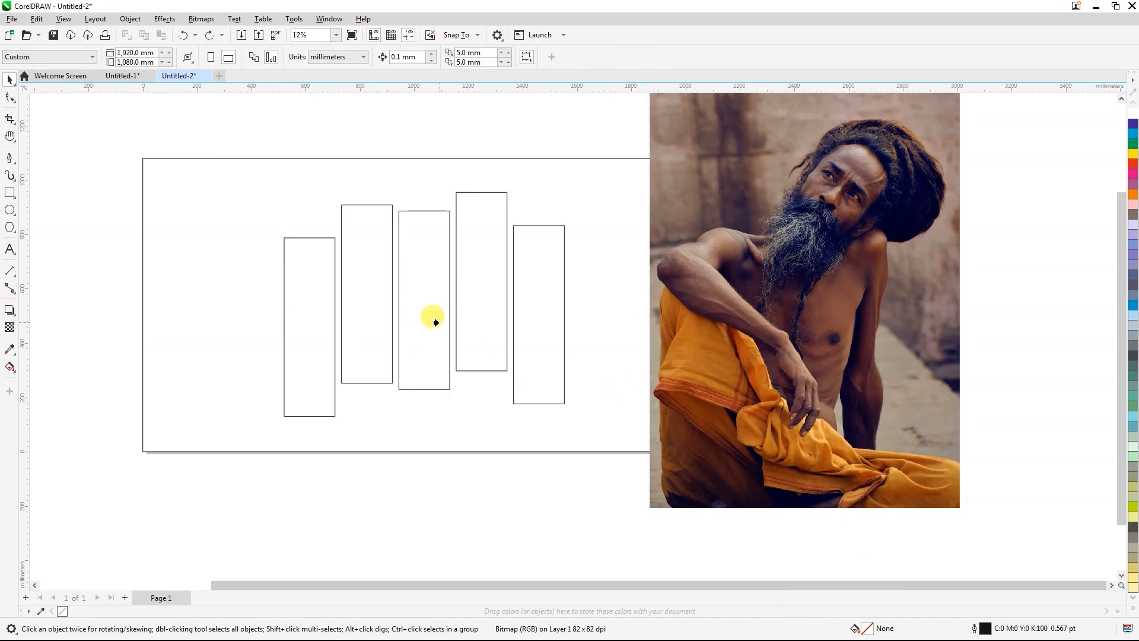
{"action": "left_click", "coordinate": [442, 317]}
{"action": "double_click", "coordinate": [420, 284]}
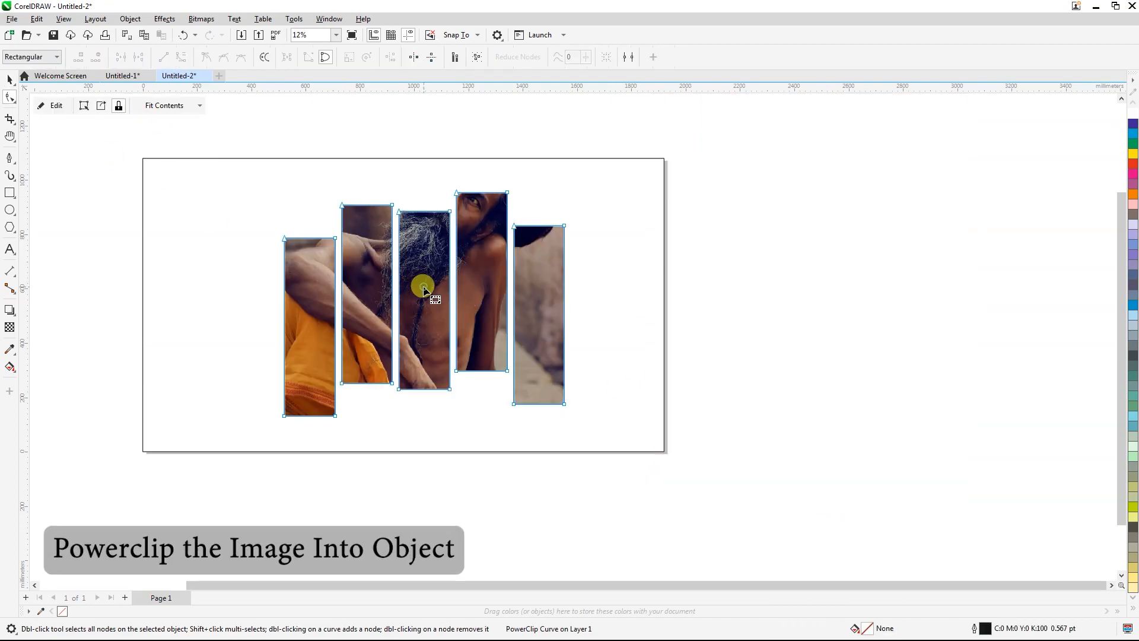
Step: Open the PowerClip contents for editing and move the photo down so the man's head lies within the strips
{"action": "left_click", "coordinate": [44, 108]}
{"action": "left_click", "coordinate": [439, 155]}
{"action": "left_click", "coordinate": [9, 80]}
{"action": "left_click", "coordinate": [437, 165]}
{"action": "key", "text": "Down"}
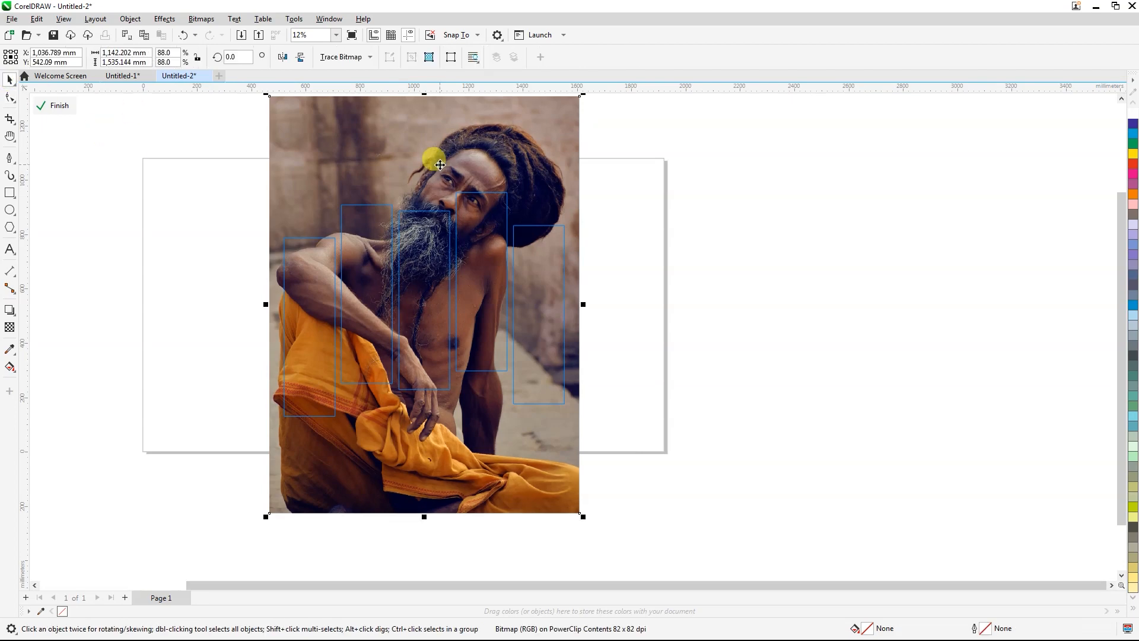
{"action": "left_click_drag", "start_coordinate": [440, 165], "coordinate": [440, 216]}
{"action": "scroll", "coordinate": [440, 216], "scroll_direction": "up", "scroll_amount": 1}
{"action": "key", "text": "Escape"}
{"action": "left_click", "coordinate": [445, 153]}
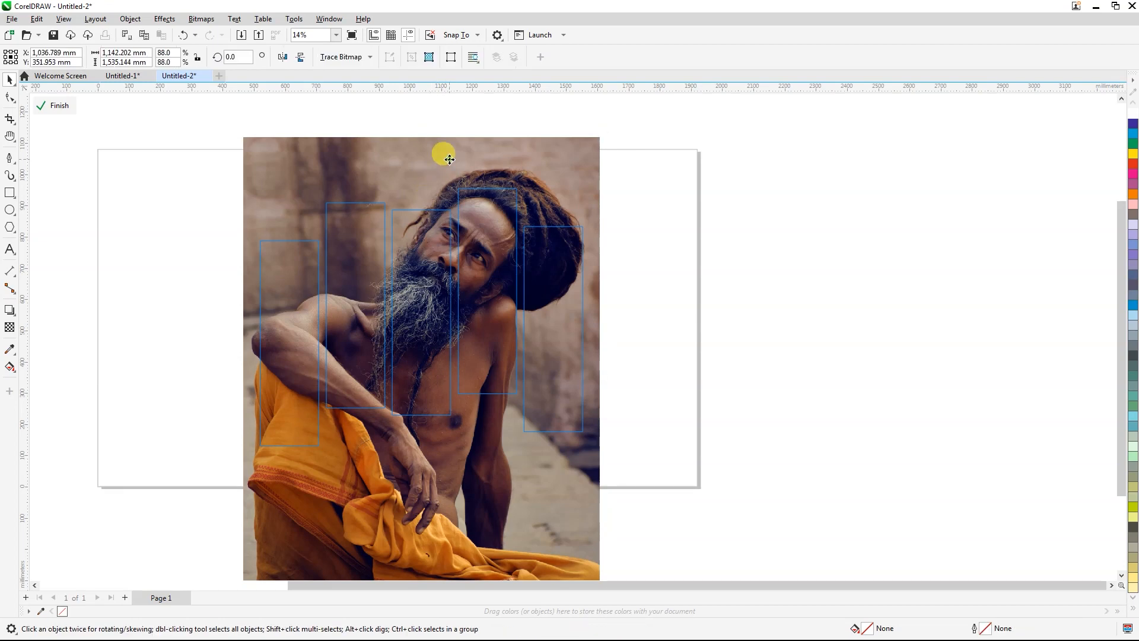
{"action": "mouse_move", "coordinate": [437, 173]}
{"action": "left_mouse_down"}
{"action": "mouse_move", "coordinate": [437, 194]}
{"action": "mouse_move", "coordinate": [431, 177]}
{"action": "left_mouse_up"}
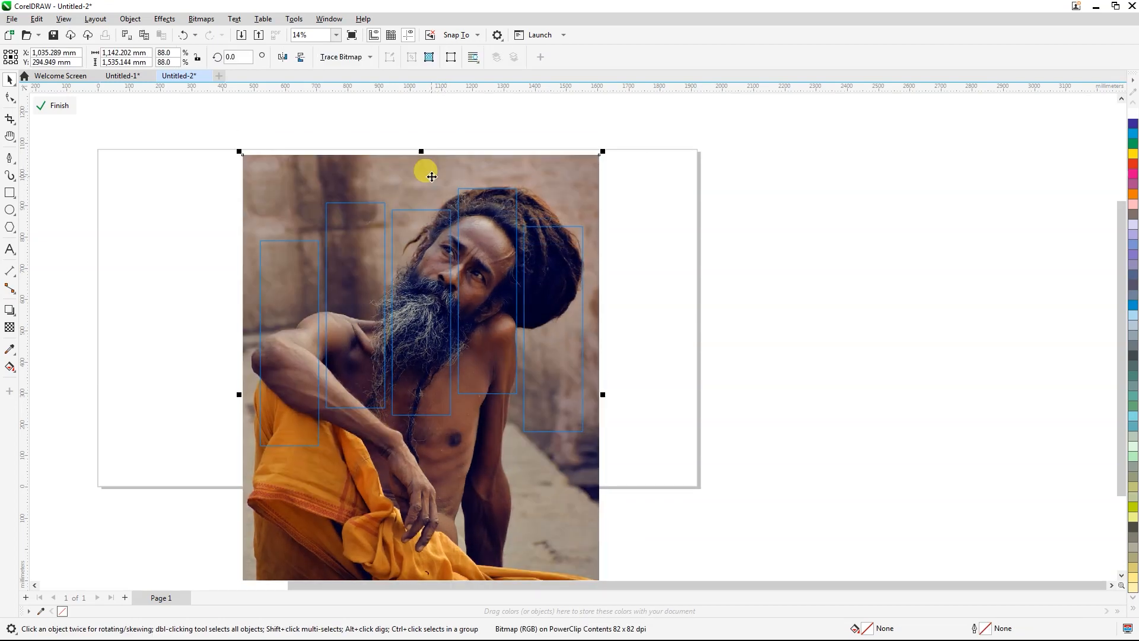
{"action": "left_click_drag", "start_coordinate": [432, 252], "coordinate": [421, 252]}
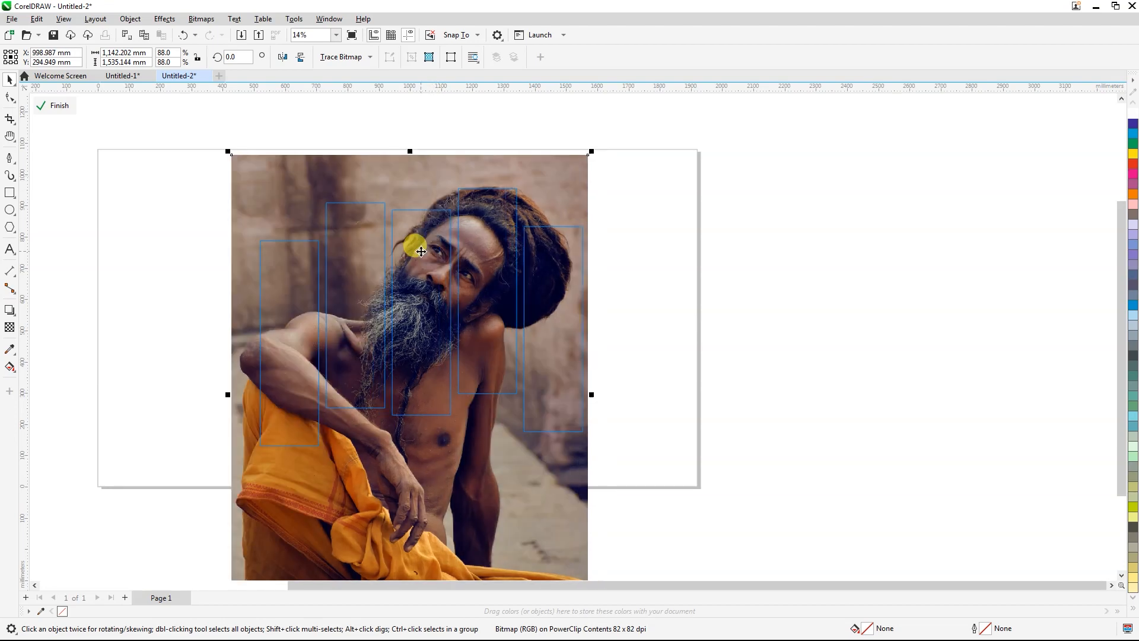
{"action": "left_click_drag", "start_coordinate": [422, 273], "coordinate": [425, 280]}
Step: Scale the clipped photo to about 82.7%, move it up to cover all strips, and finish editing the contents
{"action": "left_click_drag", "start_coordinate": [228, 156], "coordinate": [249, 182]}
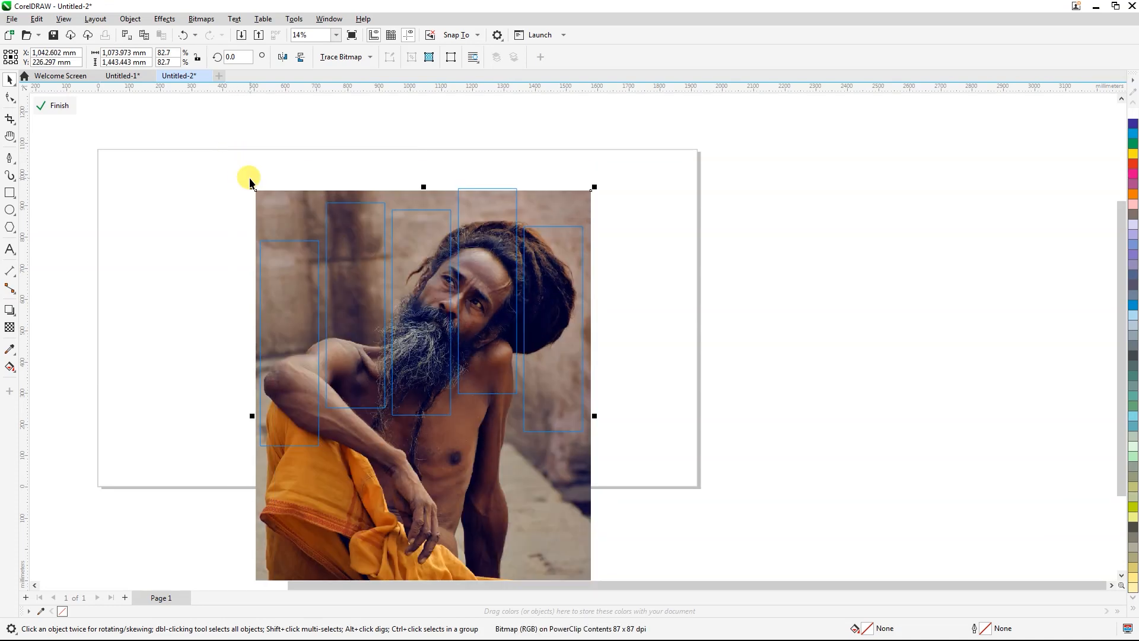
{"action": "left_click_drag", "start_coordinate": [420, 292], "coordinate": [421, 254]}
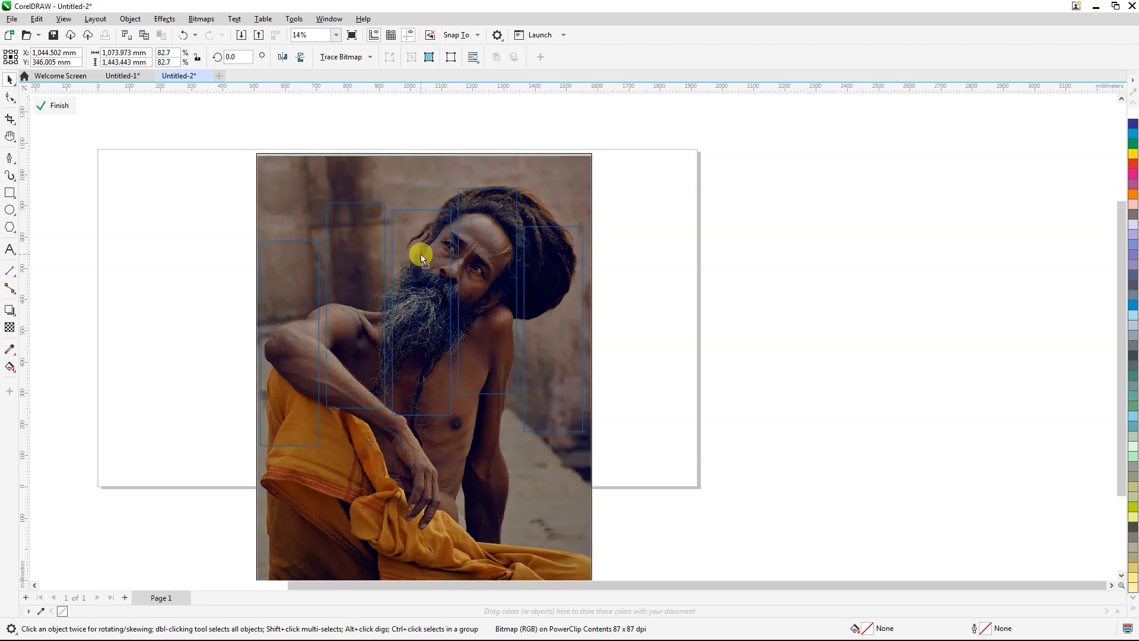
{"action": "left_click", "coordinate": [55, 107]}
{"action": "left_click", "coordinate": [354, 114]}
Step: Centre the clipped strips horizontally and vertically on the page-sized rectangle
{"action": "left_click", "coordinate": [478, 323]}
{"action": "scroll", "coordinate": [457, 332], "scroll_direction": "up", "scroll_amount": 1}
{"action": "scroll", "coordinate": [389, 357], "scroll_direction": "down", "scroll_amount": 2}
{"action": "left_click_drag", "start_coordinate": [407, 340], "coordinate": [371, 340]}
{"action": "scroll", "coordinate": [380, 351], "scroll_direction": "up", "scroll_amount": 2}
{"action": "scroll", "coordinate": [425, 360], "scroll_direction": "down", "scroll_amount": 1}
{"action": "left_click", "coordinate": [651, 279], "text": "shift"}
{"action": "key", "text": "c"}
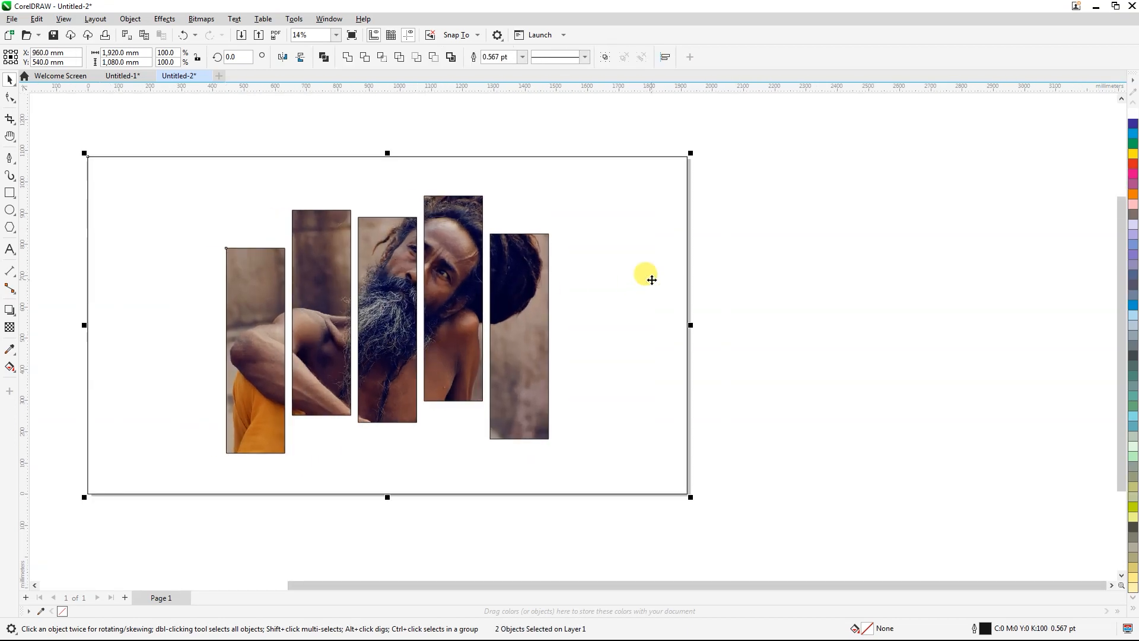
Step: Break the welded PowerClip object apart into five separate photo strips
{"action": "left_click", "coordinate": [656, 299]}
{"action": "left_click", "coordinate": [521, 313]}
{"action": "scroll", "coordinate": [484, 368], "scroll_direction": "up", "scroll_amount": 1}
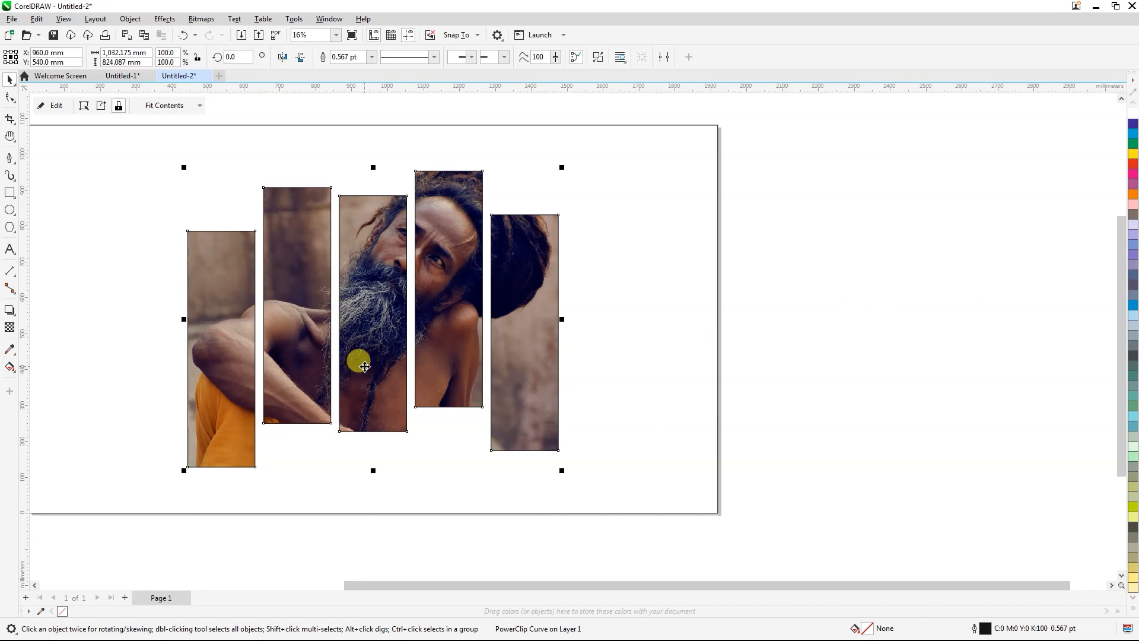
{"action": "key", "text": "ctrl+k"}
{"action": "left_click", "coordinate": [819, 366]}
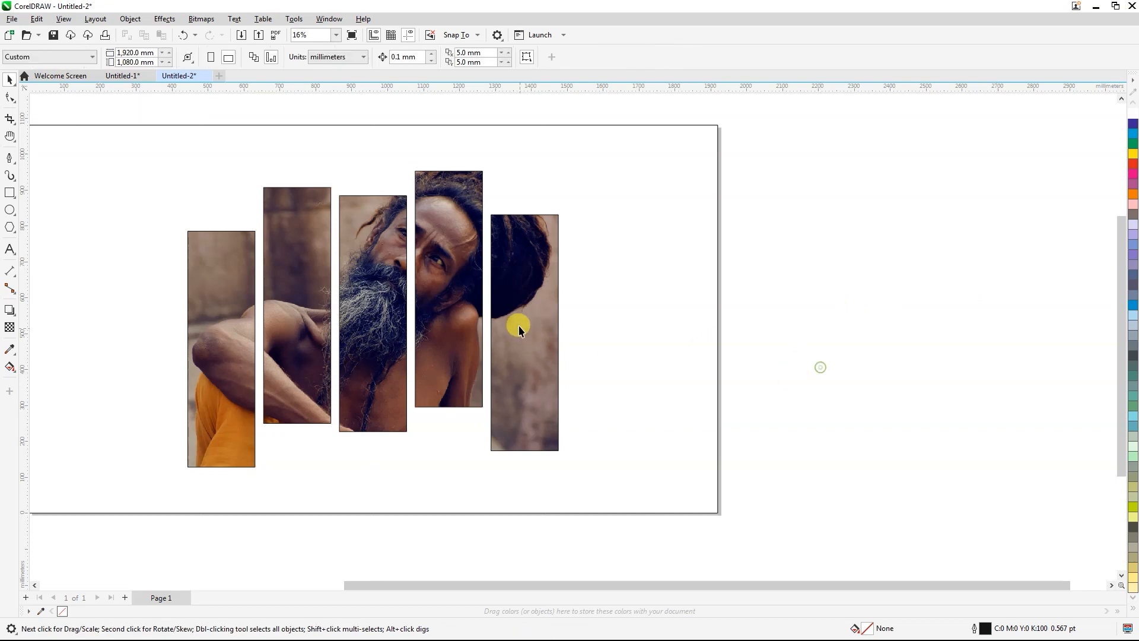
{"action": "left_click", "coordinate": [534, 331]}
{"action": "left_click", "coordinate": [483, 332]}
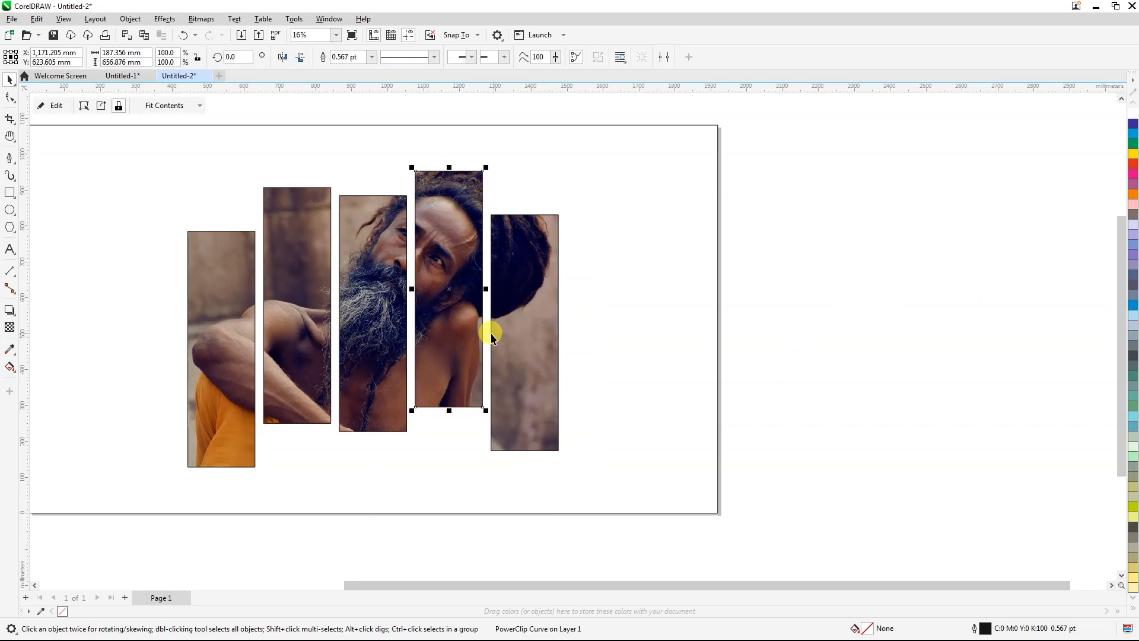
{"action": "left_click", "coordinate": [793, 289]}
Step: Sample the brown wall colour from the photo's first strip and fill the page-sized rectangle with it
{"action": "left_click", "coordinate": [140, 285]}
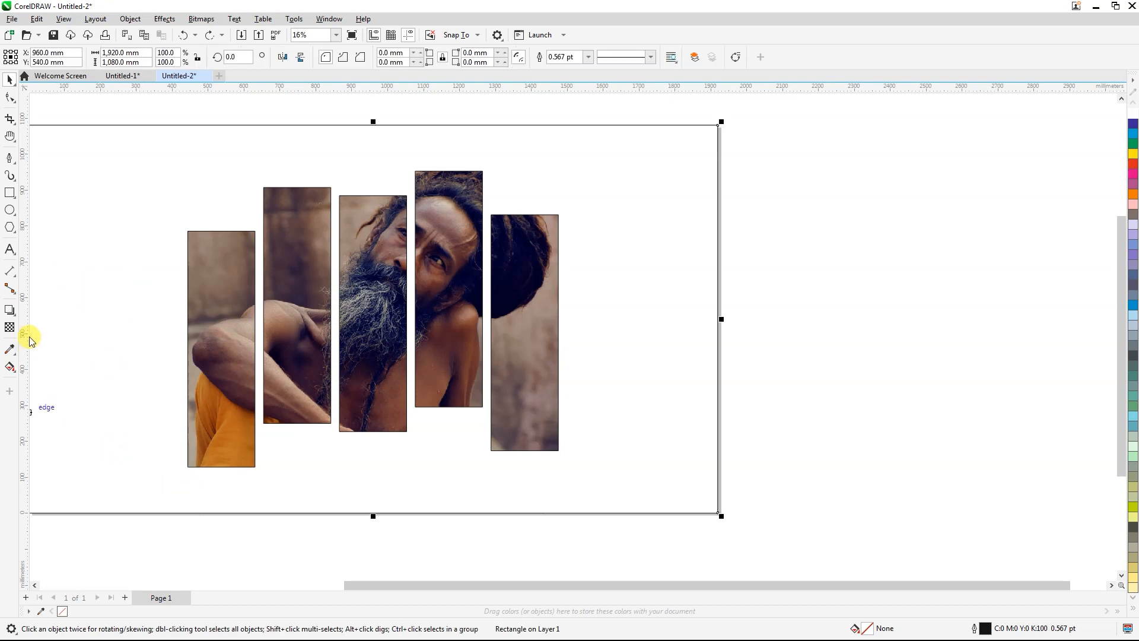
{"action": "left_click", "coordinate": [12, 346]}
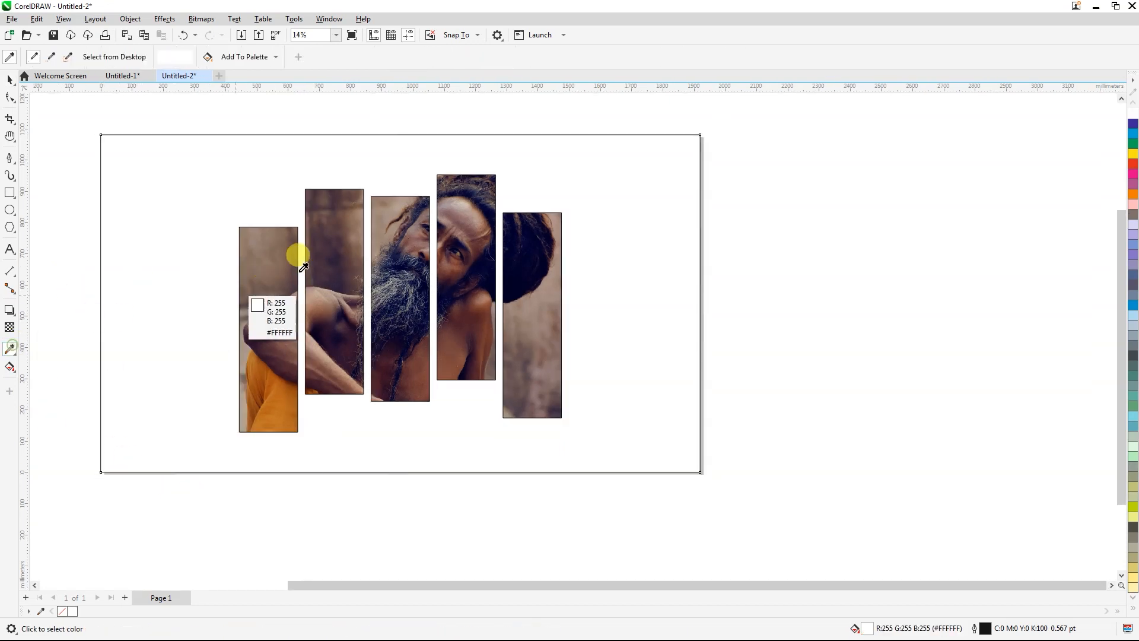
{"action": "left_click", "coordinate": [273, 231]}
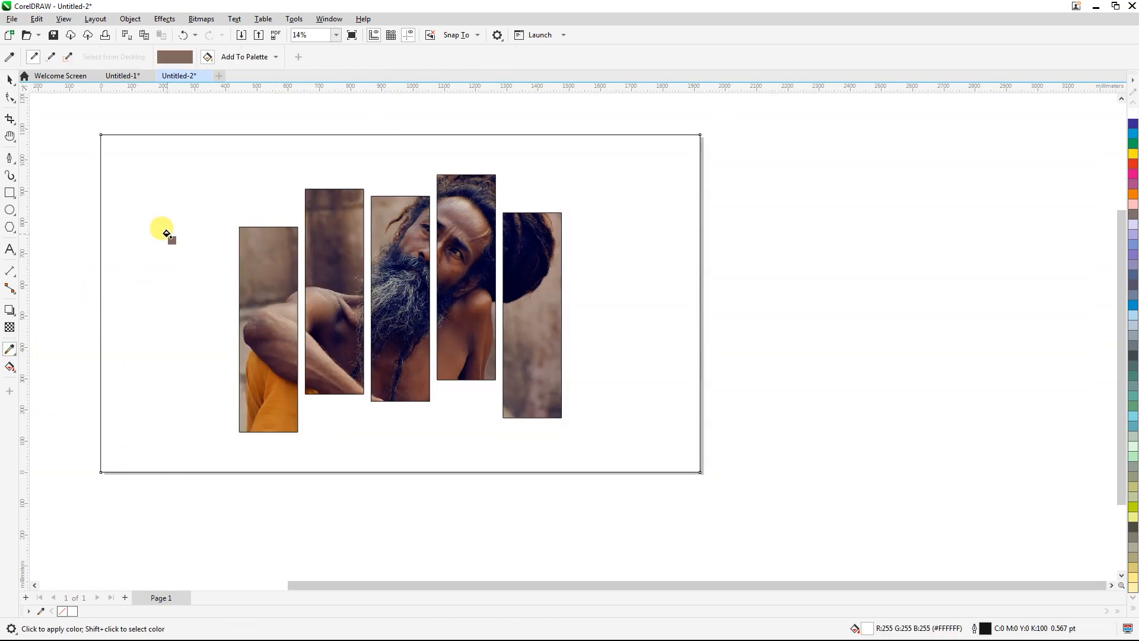
{"action": "left_click", "coordinate": [160, 232]}
{"action": "left_click", "coordinate": [10, 79]}
Step: Group the five photo strips
{"action": "left_click", "coordinate": [284, 279]}
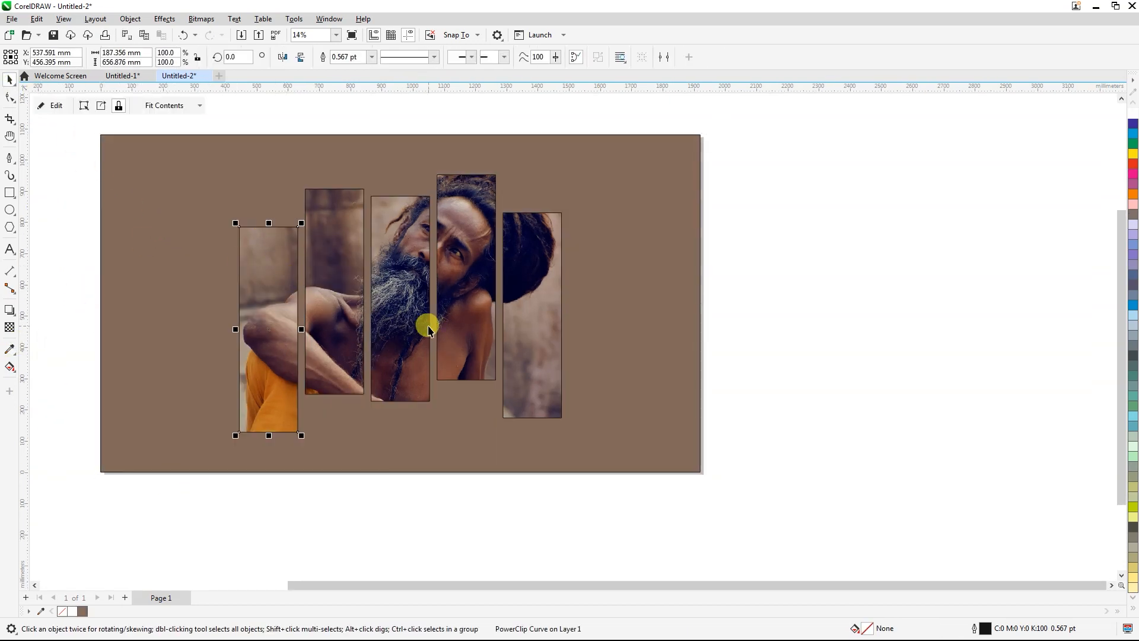
{"action": "left_click_drag", "start_coordinate": [652, 525], "coordinate": [249, 170]}
{"action": "key", "text": "ctrl+g"}
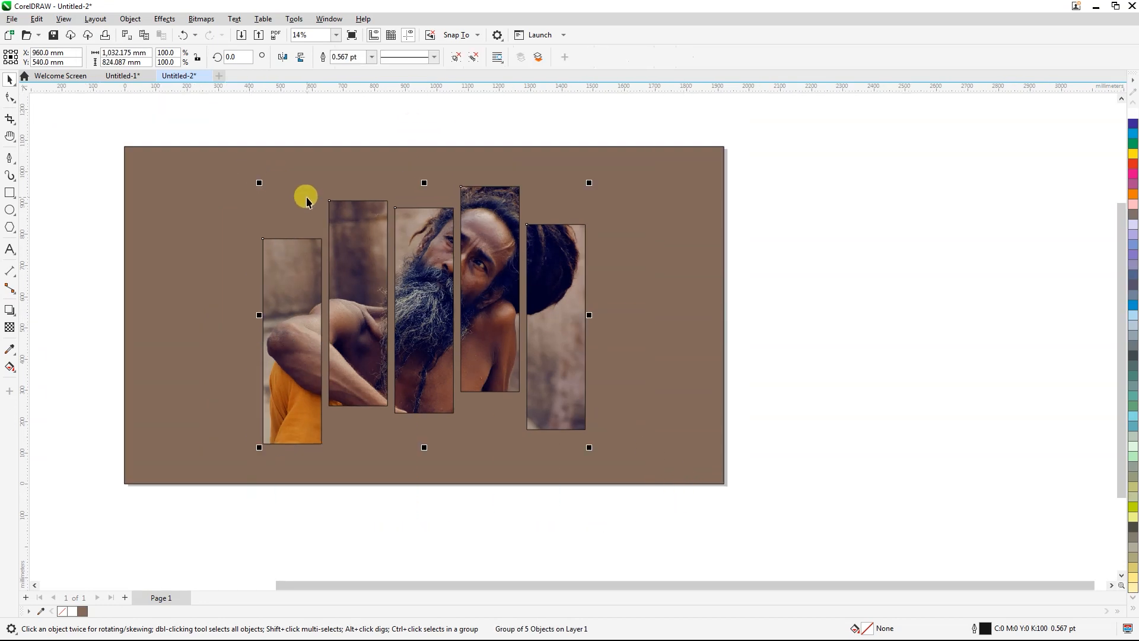
Step: Add a black drop shadow to the strips with opacity 88 and feathering 2, cast down and right, and remove their outlines
{"action": "left_click", "coordinate": [9, 310]}
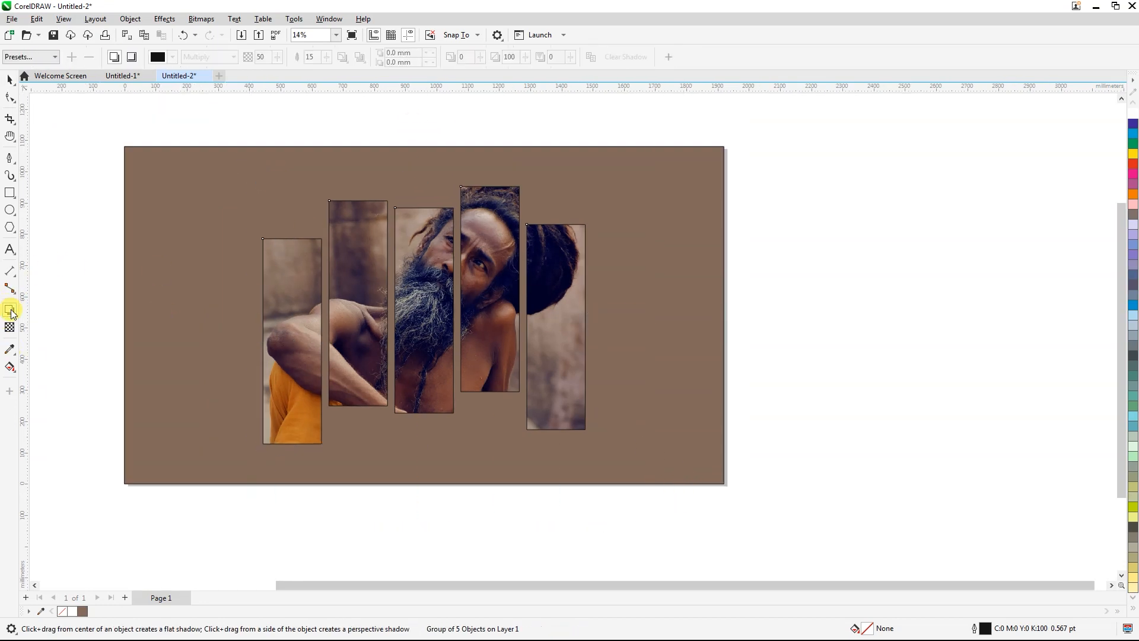
{"action": "left_click", "coordinate": [34, 59]}
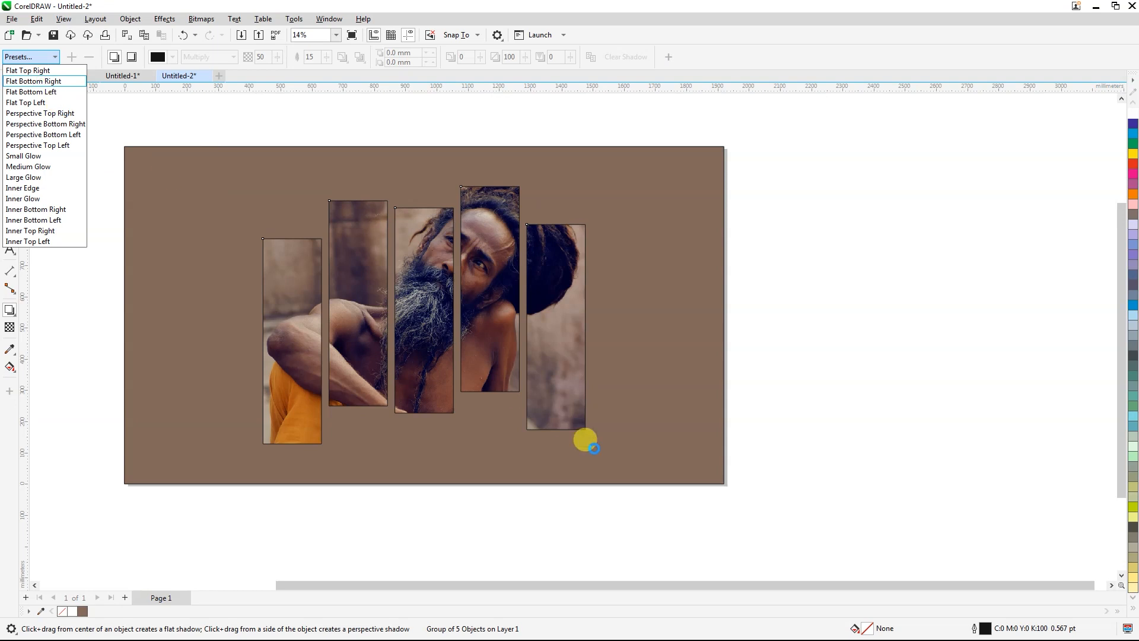
{"action": "left_click_drag", "start_coordinate": [456, 344], "coordinate": [551, 429]}
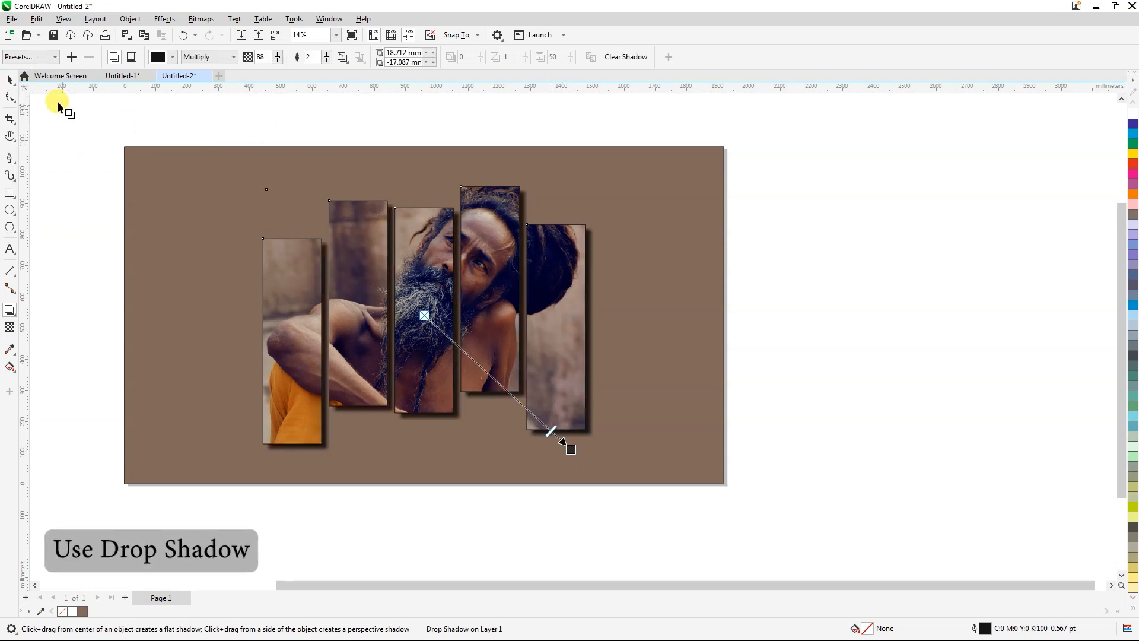
{"action": "left_click", "coordinate": [10, 79]}
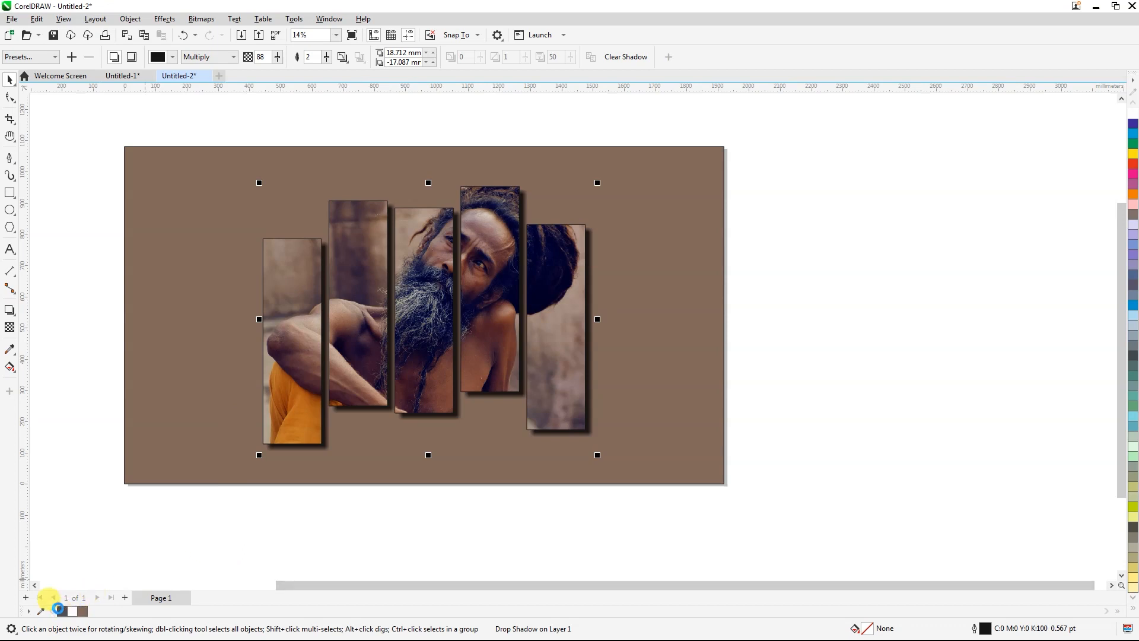
{"action": "left_click", "coordinate": [452, 532]}
{"action": "scroll", "coordinate": [561, 549], "scroll_direction": "up", "scroll_amount": 1}
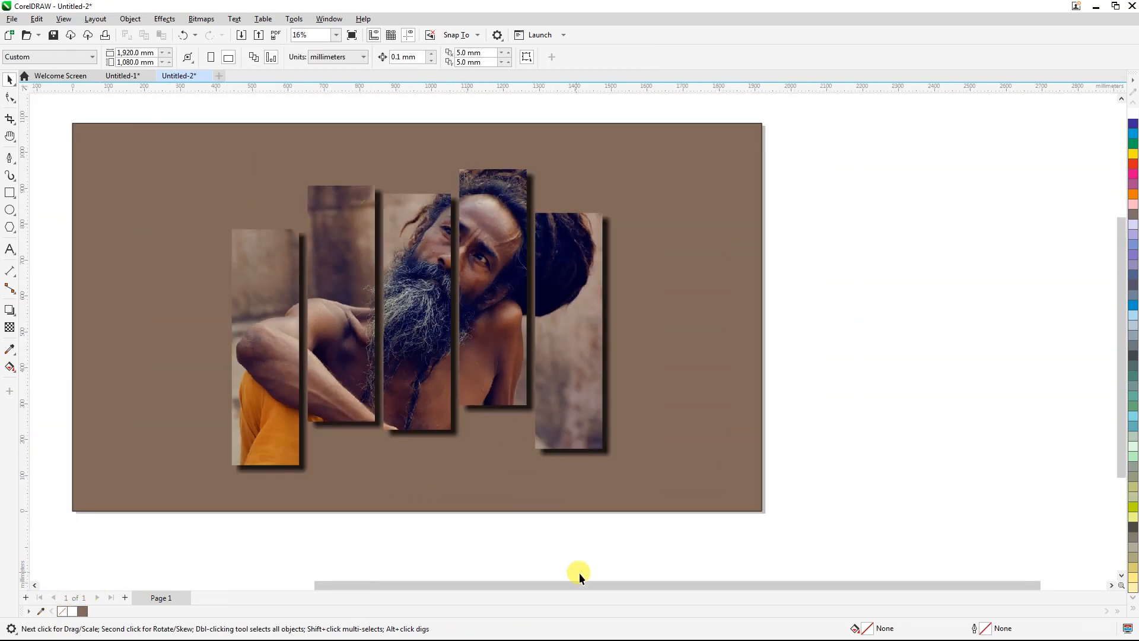
Step: Enlarge the group of strips and its shadow about its centre to about 112.3%
{"action": "left_click_drag", "start_coordinate": [528, 299], "coordinate": [181, 147]}
{"action": "scroll", "coordinate": [299, 316], "scroll_direction": "down", "scroll_amount": 1}
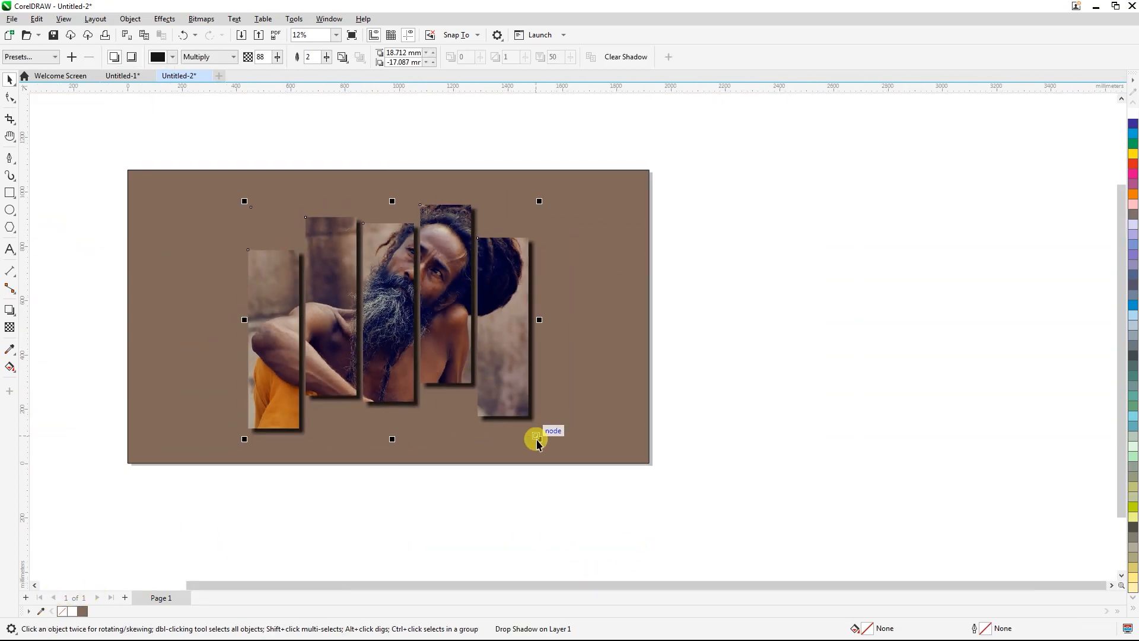
{"action": "left_click_drag", "start_coordinate": [538, 442], "coordinate": [541, 454]}
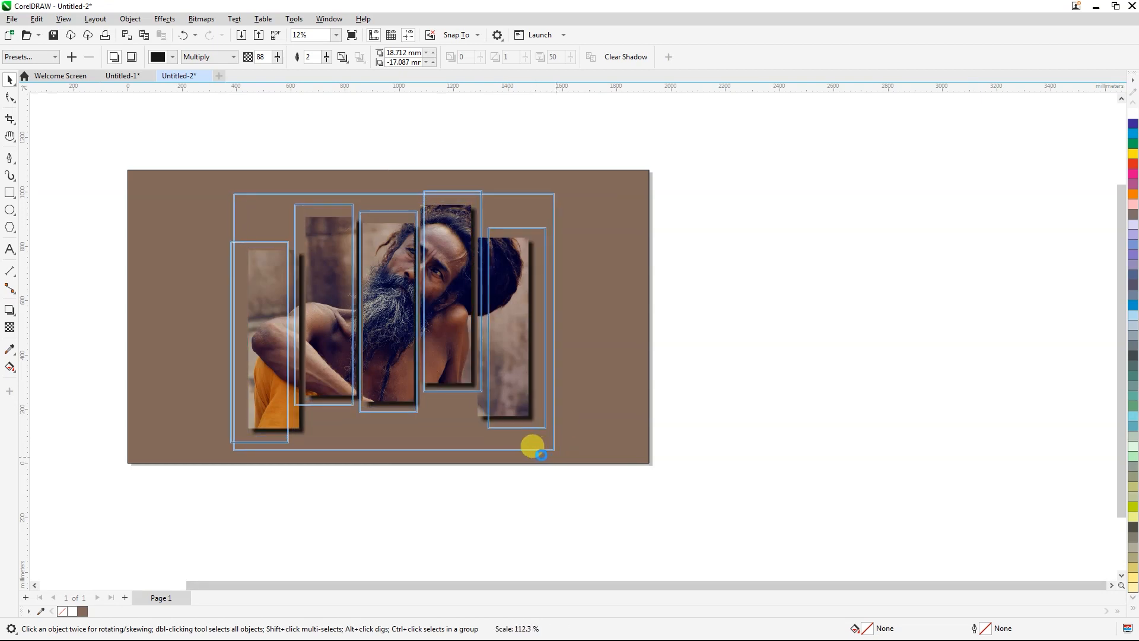
{"action": "left_click_drag", "start_coordinate": [540, 408], "coordinate": [540, 409]}
{"action": "left_click", "coordinate": [541, 491]}
{"action": "scroll", "coordinate": [419, 301], "scroll_direction": "up", "scroll_amount": 2}
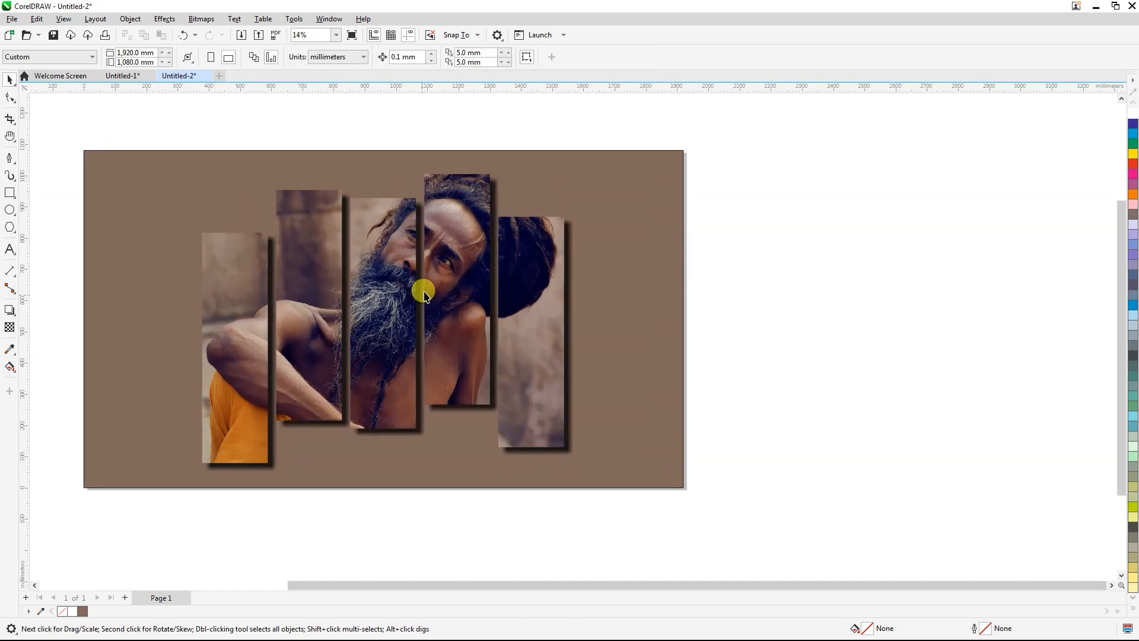
Step: Draw a closed Pen-tool shape with an S-curved upper edge crossing the page's middle and its other sides extending beyond the page
{"action": "scroll", "coordinate": [429, 279], "scroll_direction": "down", "scroll_amount": 2}
{"action": "scroll", "coordinate": [242, 250], "scroll_direction": "up", "scroll_amount": 1}
{"action": "left_click", "coordinate": [10, 157]}
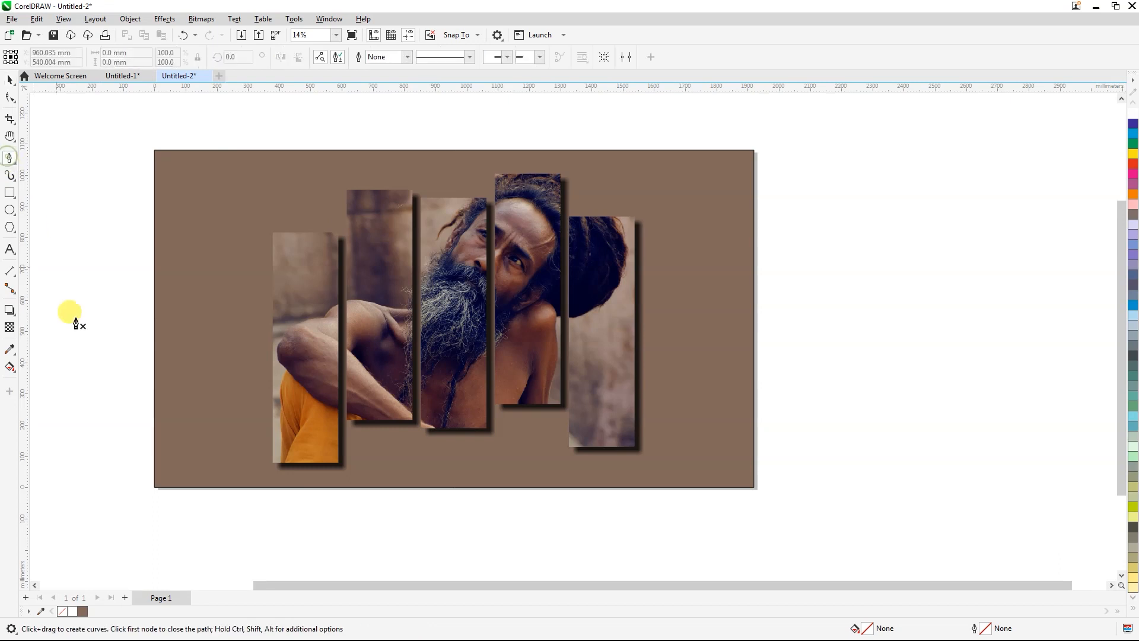
{"action": "left_click", "coordinate": [153, 348]}
{"action": "left_click_drag", "start_coordinate": [512, 381], "coordinate": [735, 473]}
{"action": "left_click", "coordinate": [805, 350]}
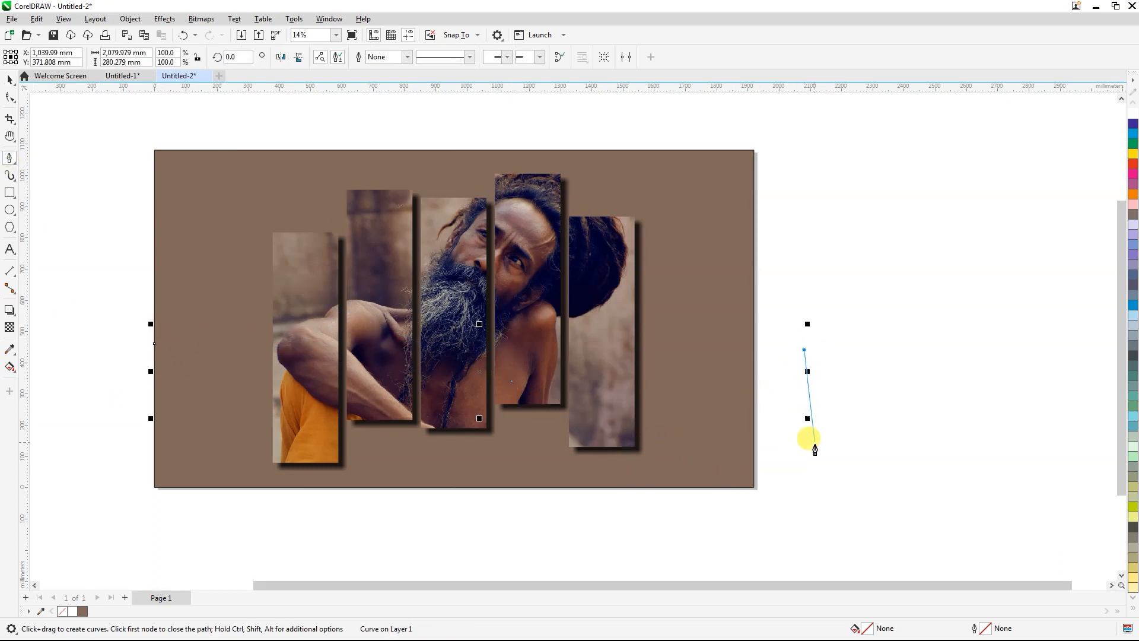
{"action": "right_click", "coordinate": [84, 611]}
{"action": "left_click", "coordinate": [808, 514]}
{"action": "left_click", "coordinate": [541, 527]}
{"action": "left_click", "coordinate": [208, 558]}
{"action": "left_click_drag", "start_coordinate": [99, 497], "coordinate": [99, 458]}
{"action": "left_click", "coordinate": [154, 344]}
Step: Intersect the wavy shape with the brown background rectangle and delete the original oversized shape
{"action": "left_click", "coordinate": [10, 80]}
{"action": "left_click", "coordinate": [244, 205], "text": "shift"}
{"action": "left_click", "coordinate": [381, 57]}
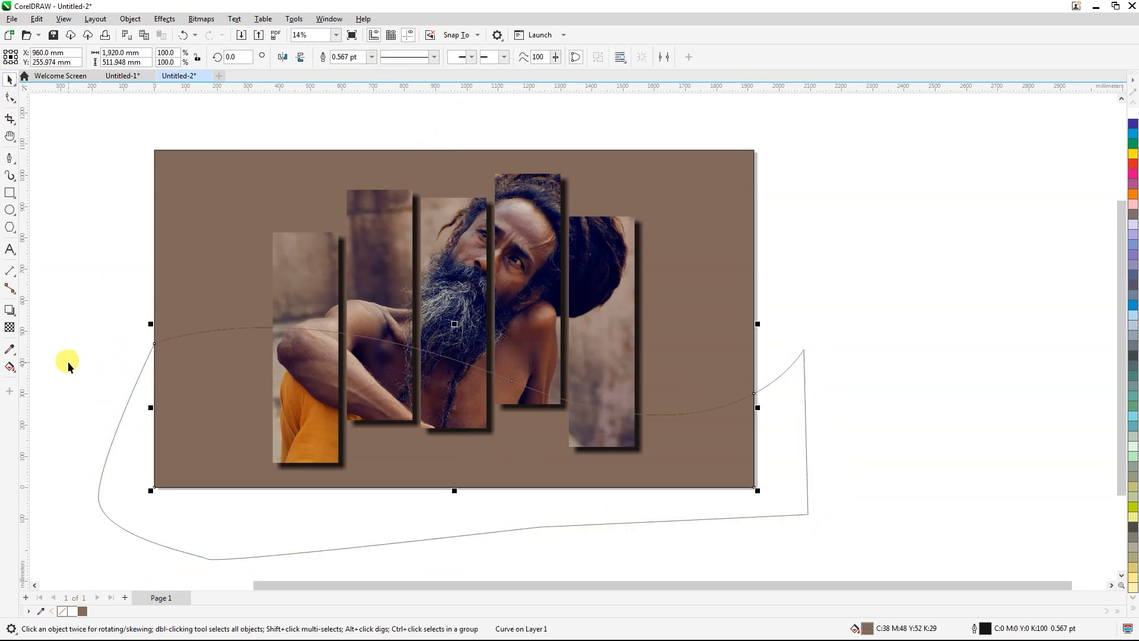
{"action": "left_click", "coordinate": [122, 437]}
{"action": "key", "text": "Delete"}
Step: Fill the lower wave with the orange sampled from the cloth in the first photo strip and remove its outline
{"action": "left_click", "coordinate": [209, 438]}
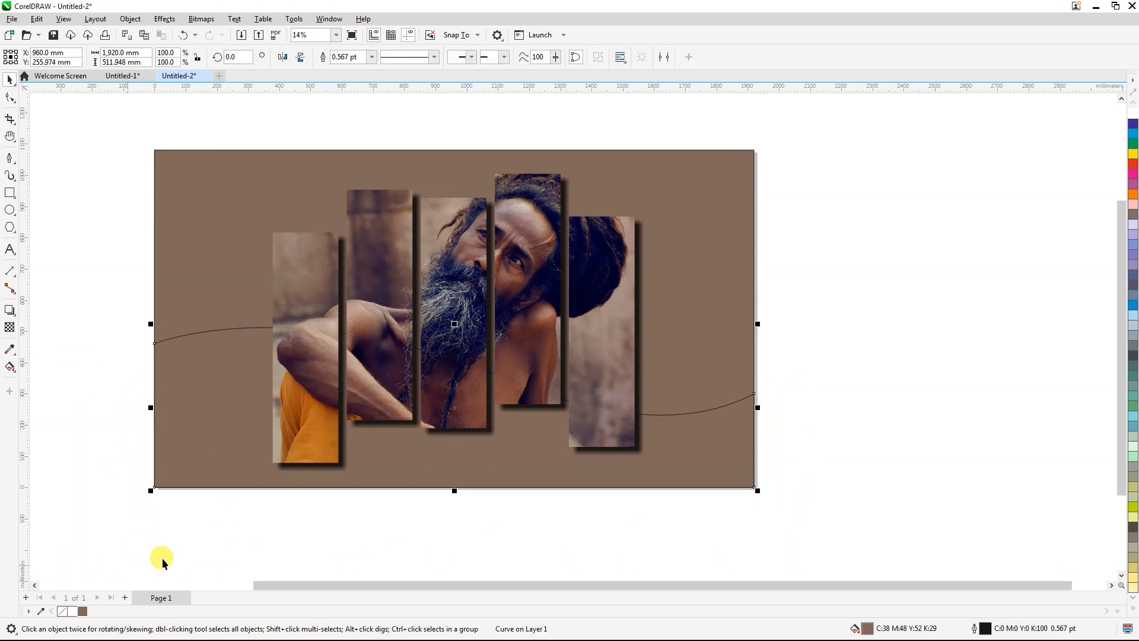
{"action": "left_click", "coordinate": [10, 351]}
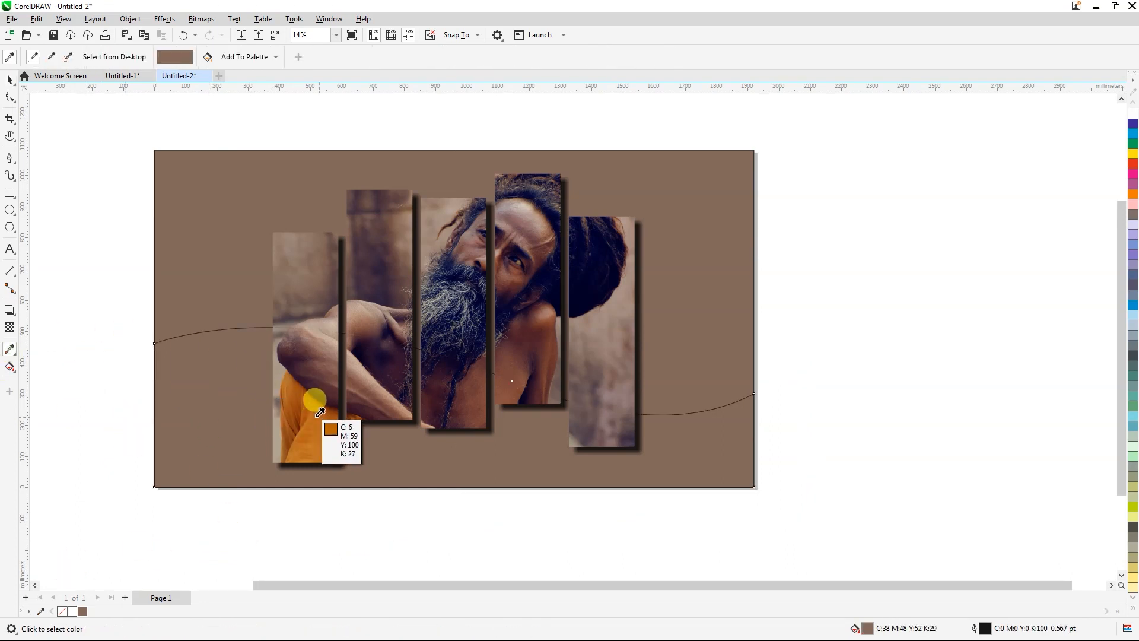
{"action": "left_click", "coordinate": [315, 403]}
{"action": "left_click", "coordinate": [8, 83]}
{"action": "left_click", "coordinate": [232, 437]}
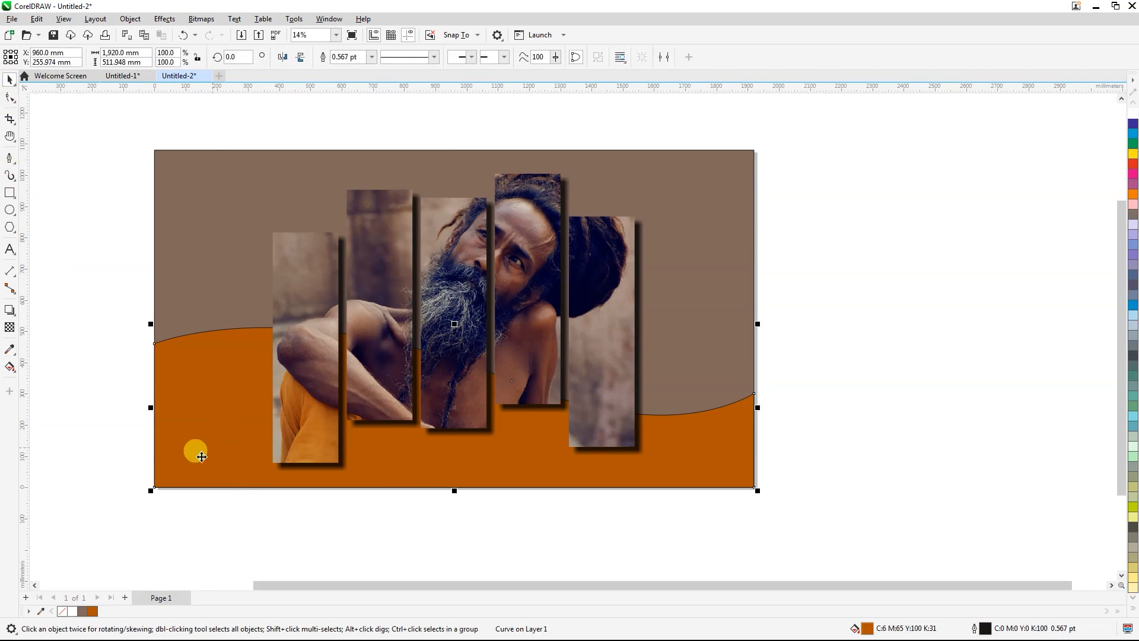
{"action": "right_click", "coordinate": [62, 611]}
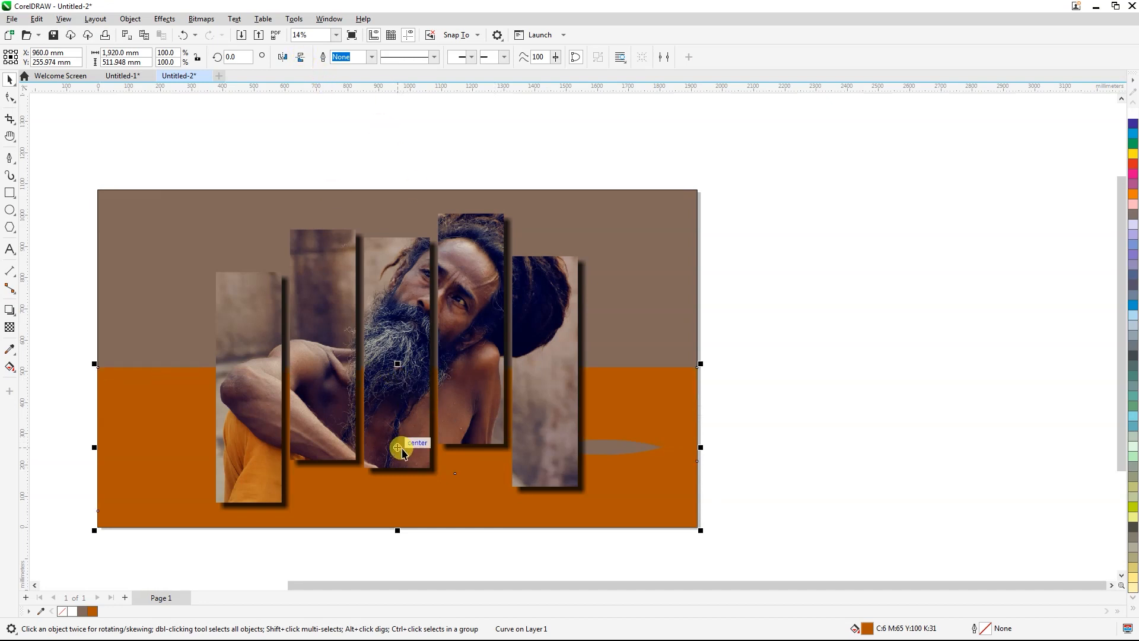
Step: Duplicate the orange wave upward, mirror the copy horizontally and vertically, and align it to the background's top edge
{"action": "left_click_drag", "start_coordinate": [400, 447], "coordinate": [396, 296]}
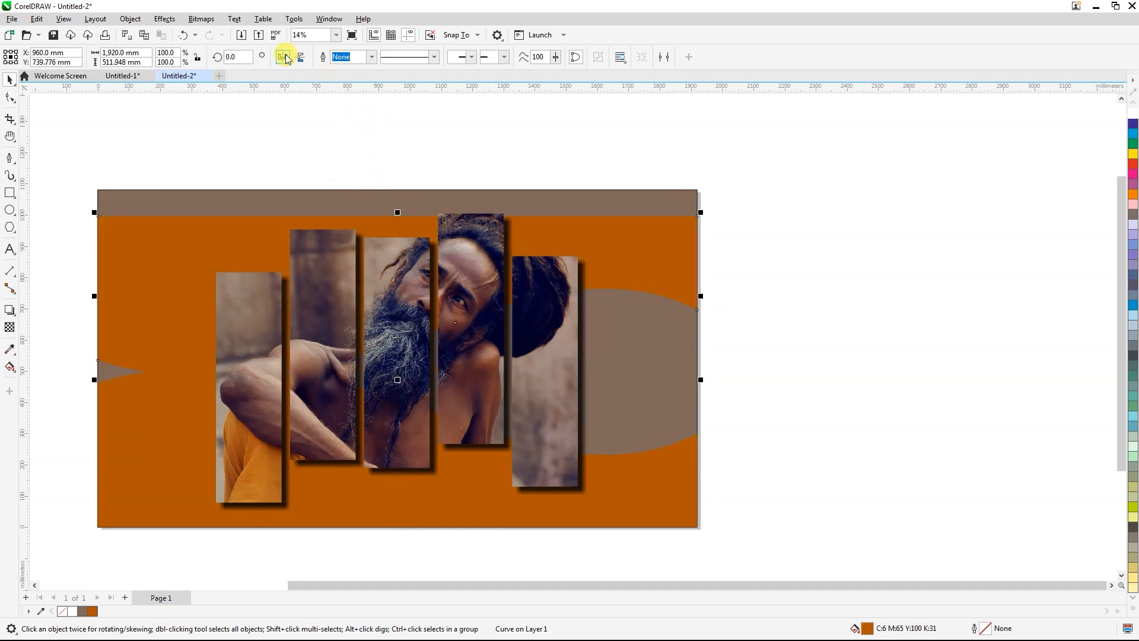
{"action": "left_click", "coordinate": [336, 194], "text": "shift"}
{"action": "key", "text": "t"}
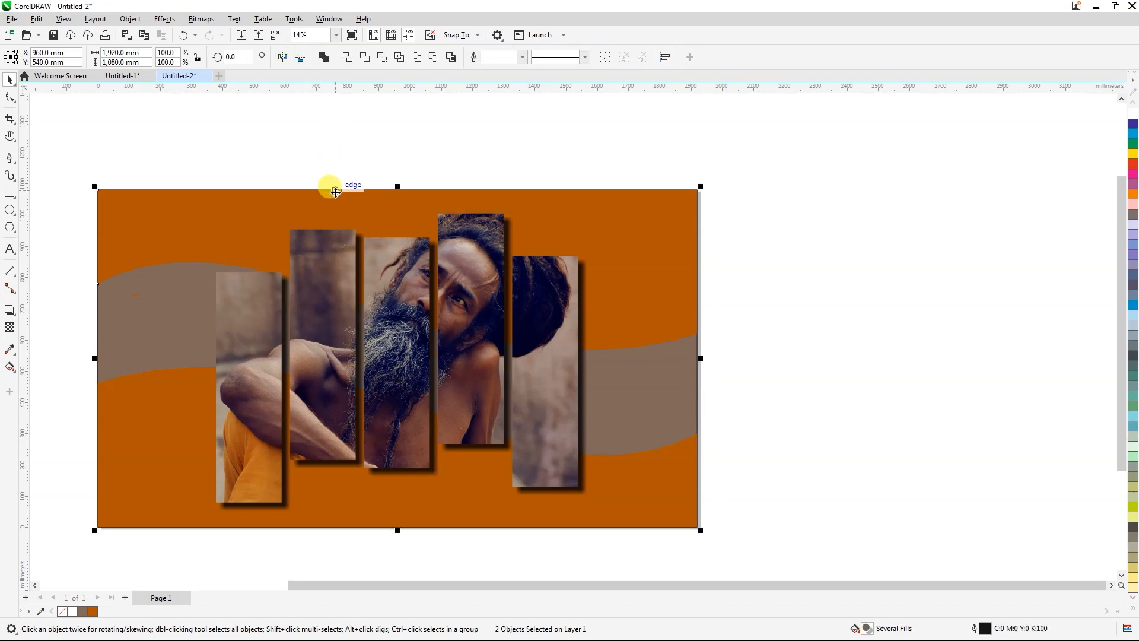
{"action": "left_click", "coordinate": [54, 322]}
{"action": "scroll", "coordinate": [633, 297], "scroll_direction": "down", "scroll_amount": 1}
{"action": "scroll", "coordinate": [565, 312], "scroll_direction": "up", "scroll_amount": 1}
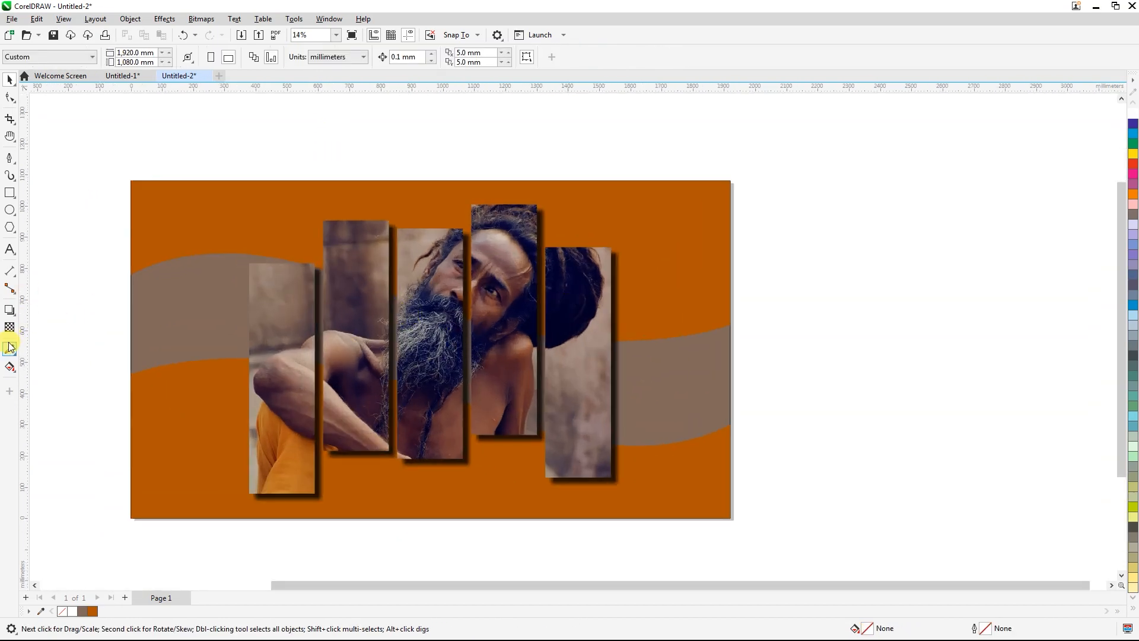
Step: Add the artistic text VARANI over the first strip in uppercase and set its font to Bell MT
{"action": "left_click", "coordinate": [13, 250]}
{"action": "left_click", "coordinate": [279, 393]}
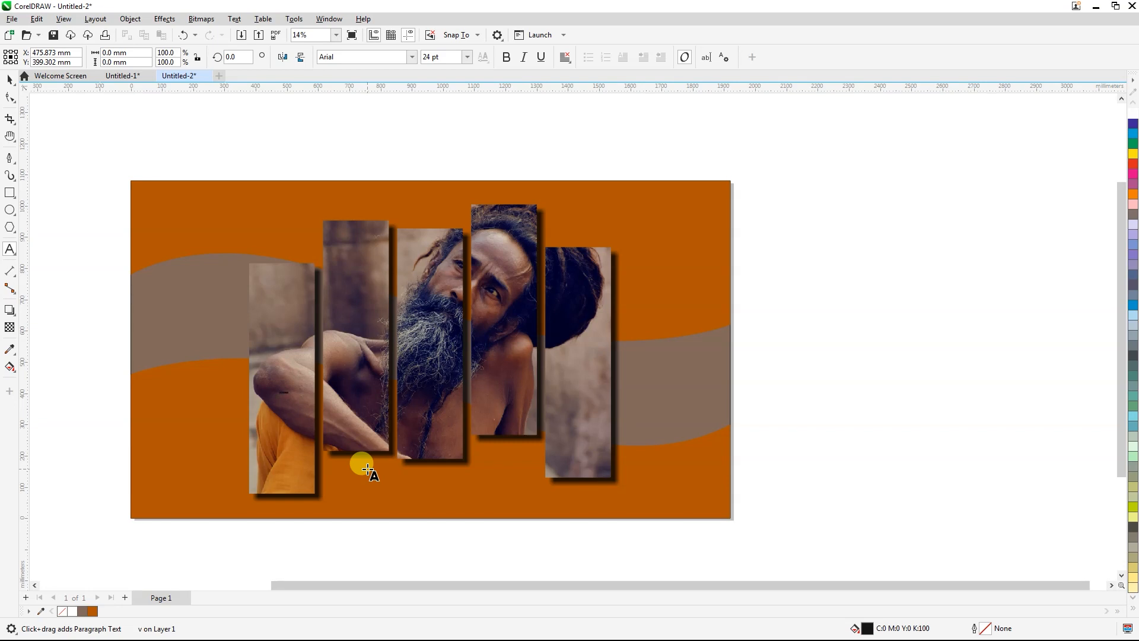
{"action": "key", "text": "shift+F3"}
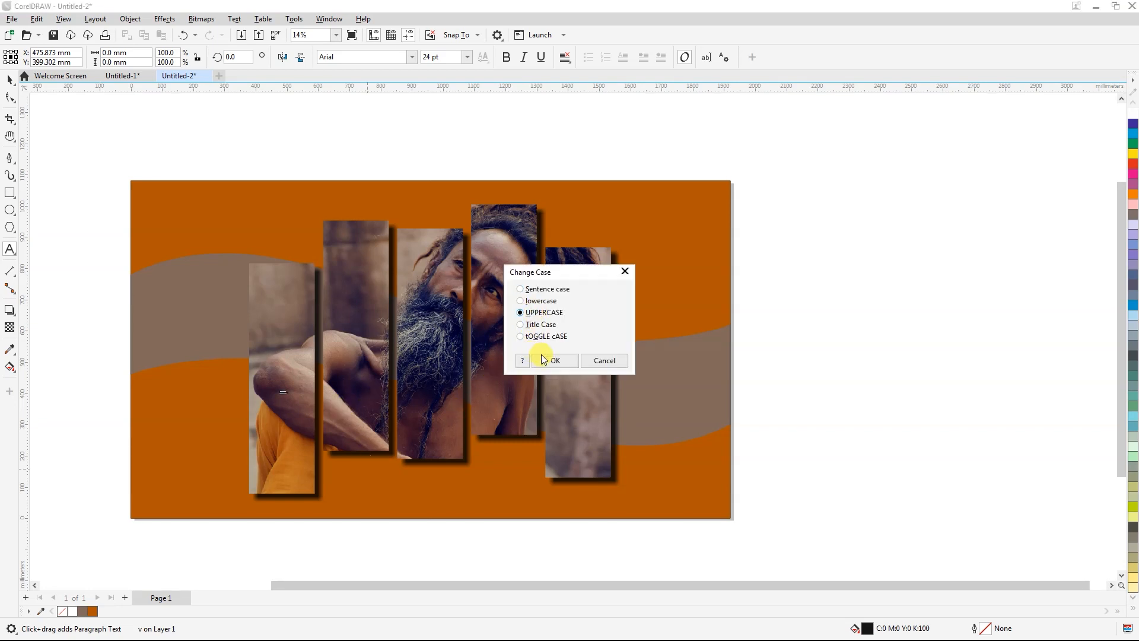
{"action": "left_click", "coordinate": [537, 357]}
{"action": "left_click", "coordinate": [414, 57]}
{"action": "left_click", "coordinate": [402, 111]}
{"action": "left_click", "coordinate": [8, 79]}
Step: Enlarge the text to about 365.5 pt, place it across the strips' lower part, and widen its letter spacing to span them
{"action": "scroll", "coordinate": [289, 382], "scroll_direction": "up", "scroll_amount": 1}
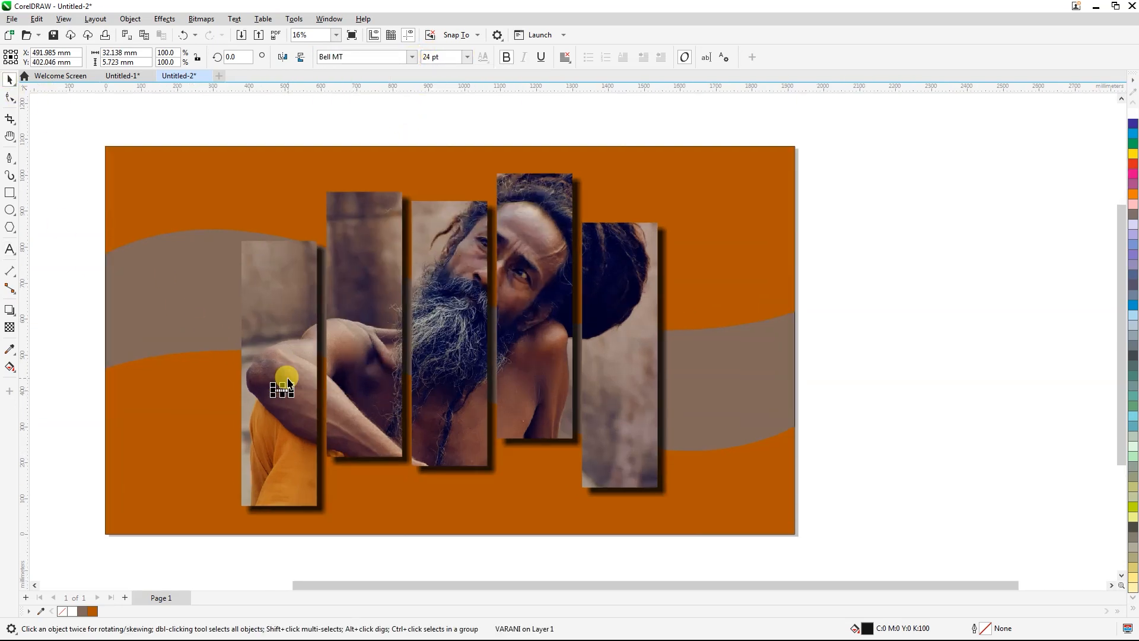
{"action": "left_click_drag", "start_coordinate": [293, 381], "coordinate": [452, 270]}
{"action": "left_click_drag", "start_coordinate": [382, 364], "coordinate": [378, 416]}
{"action": "key", "text": "F10"}
{"action": "left_click_drag", "start_coordinate": [432, 445], "coordinate": [638, 425]}
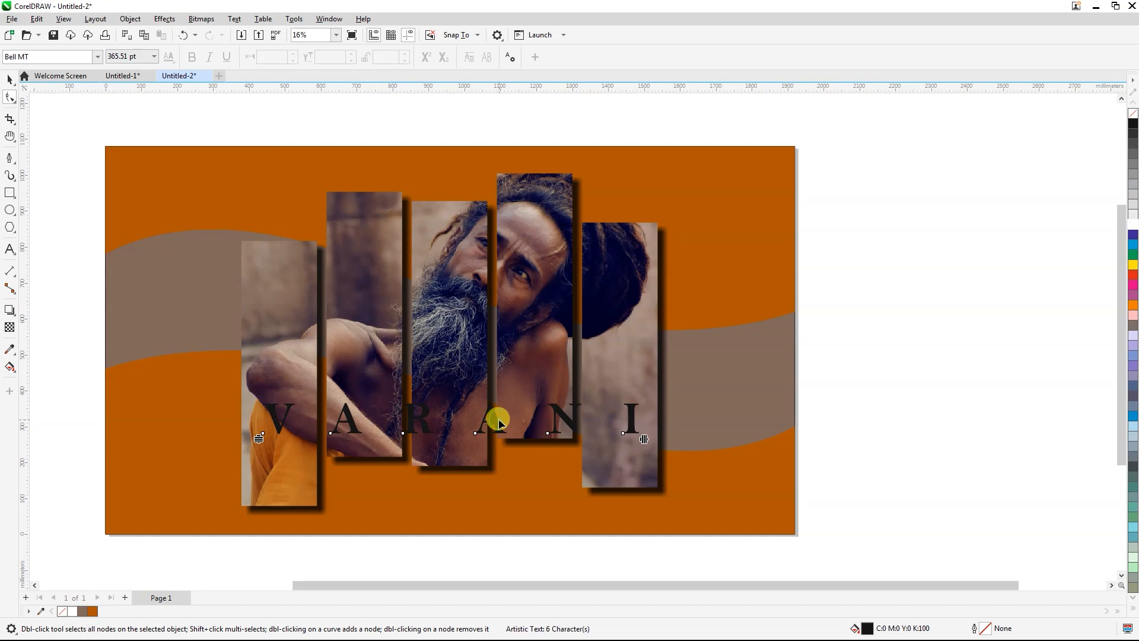
Step: Correct the text's ending so that it reads VARANASI, and convert the whole word to uppercase
{"action": "left_click", "coordinate": [11, 250]}
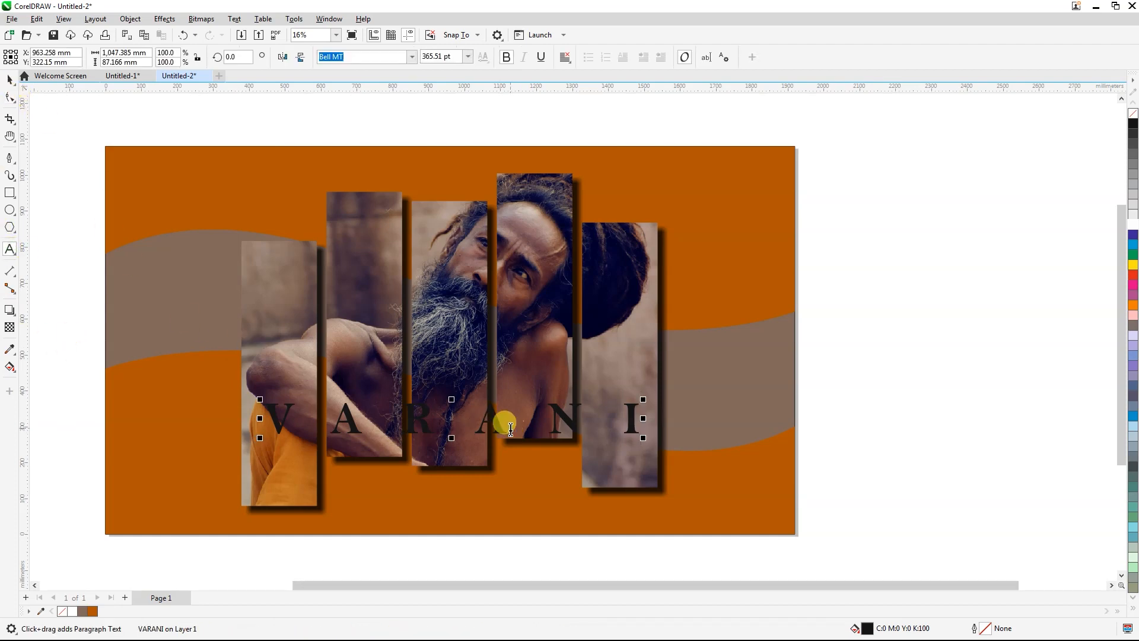
{"action": "left_click", "coordinate": [580, 412]}
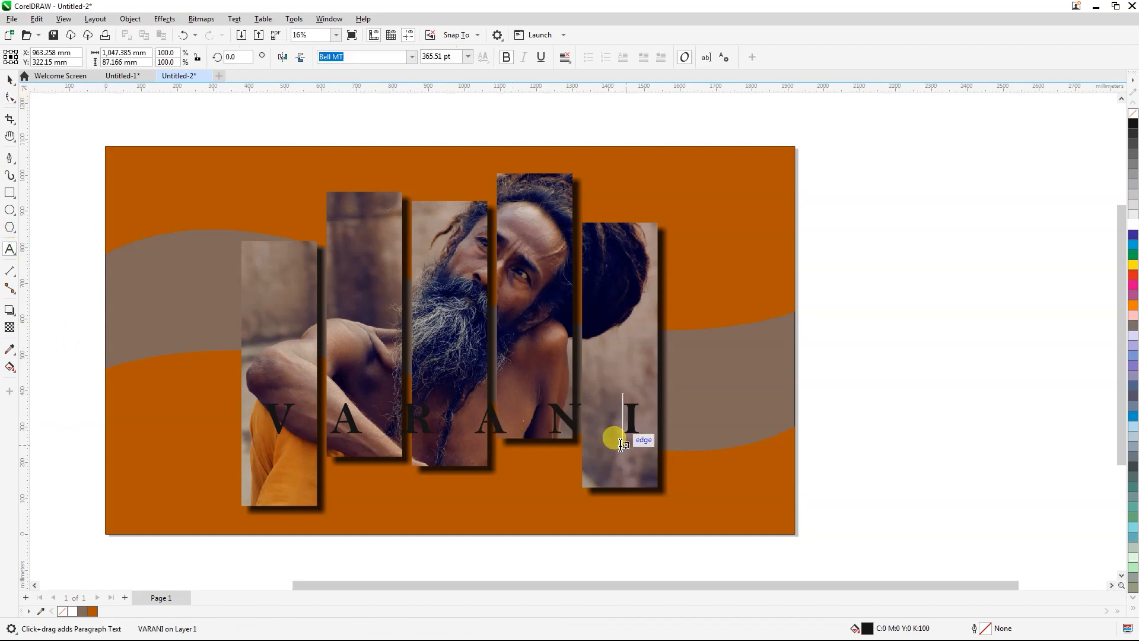
{"action": "type", "text": "asiA"}
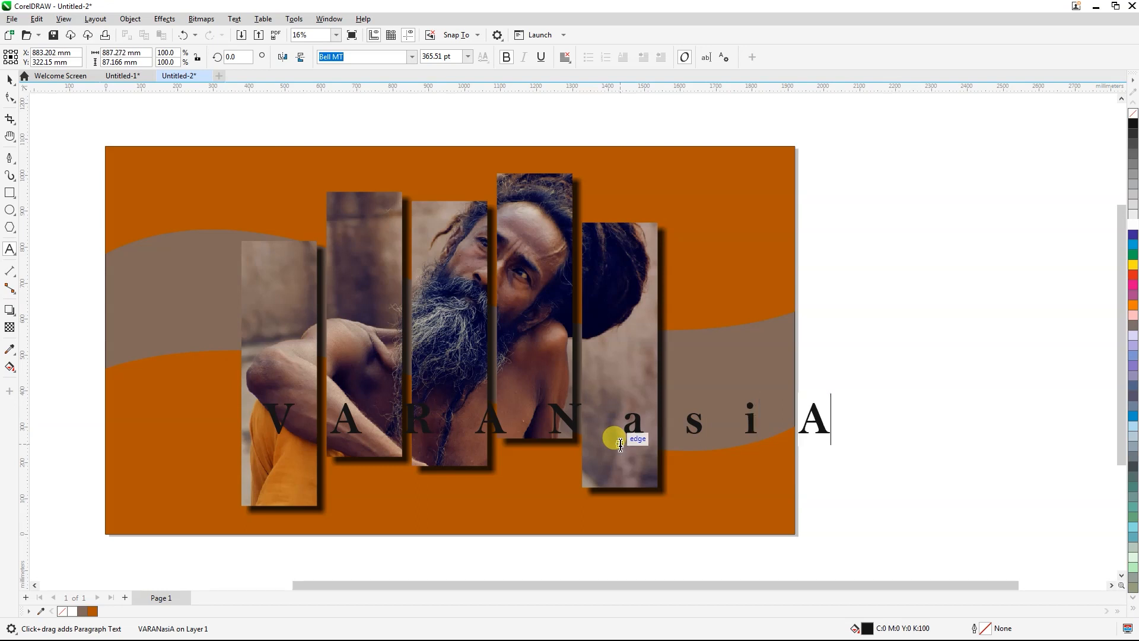
{"action": "key", "text": "BackSpace"}
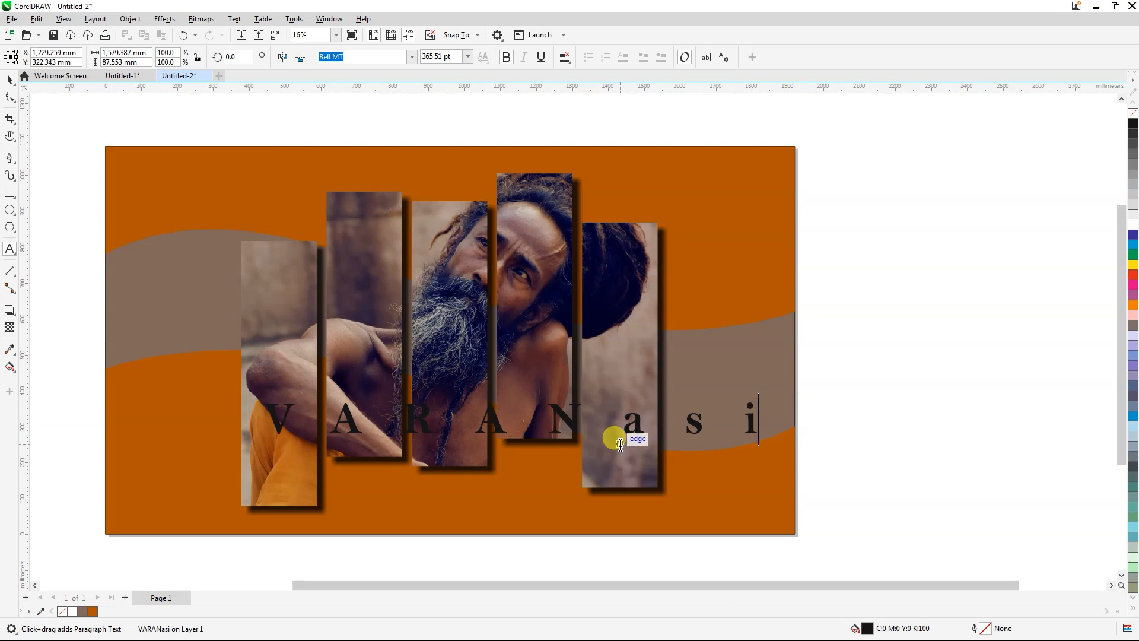
{"action": "key", "text": "ctrl+a"}
{"action": "key", "text": "shift+F3"}
{"action": "key", "text": "u"}
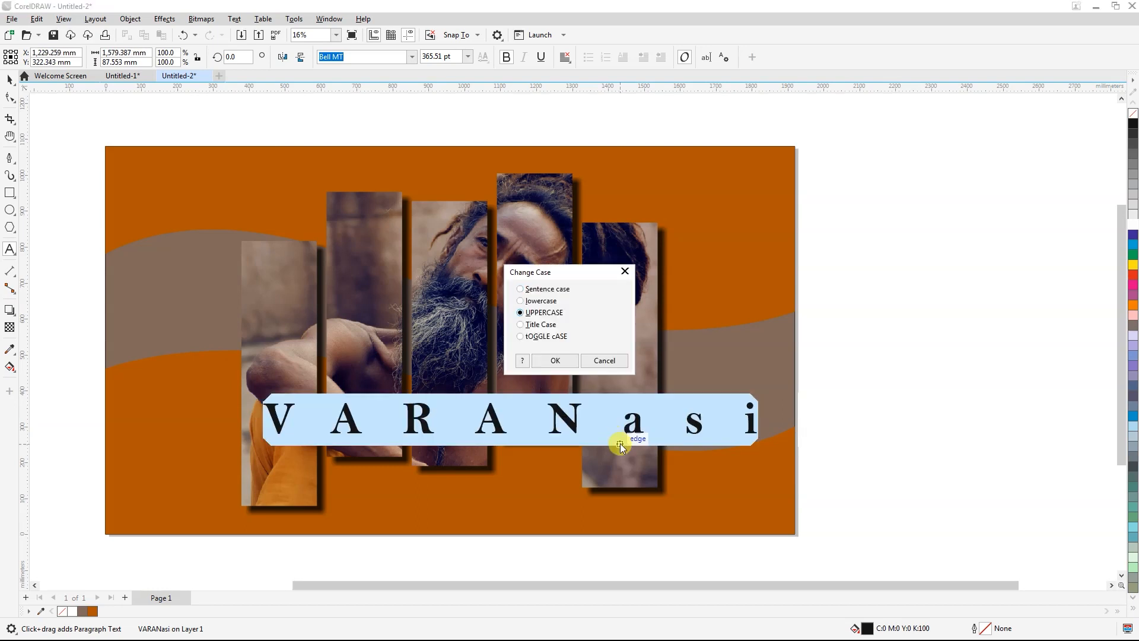
{"action": "key", "text": "Return"}
Step: Scale the VARANASI text down to about 261 pt so that it fits within the width of the strips
{"action": "left_click_drag", "start_coordinate": [783, 404], "coordinate": [643, 361]}
{"action": "scroll", "coordinate": [634, 420], "scroll_direction": "up", "scroll_amount": 1}
{"action": "scroll", "coordinate": [628, 411], "scroll_direction": "up", "scroll_amount": 1}
{"action": "scroll", "coordinate": [645, 363], "scroll_direction": "down", "scroll_amount": 1}
{"action": "scroll", "coordinate": [141, 420], "scroll_direction": "up", "scroll_amount": 1}
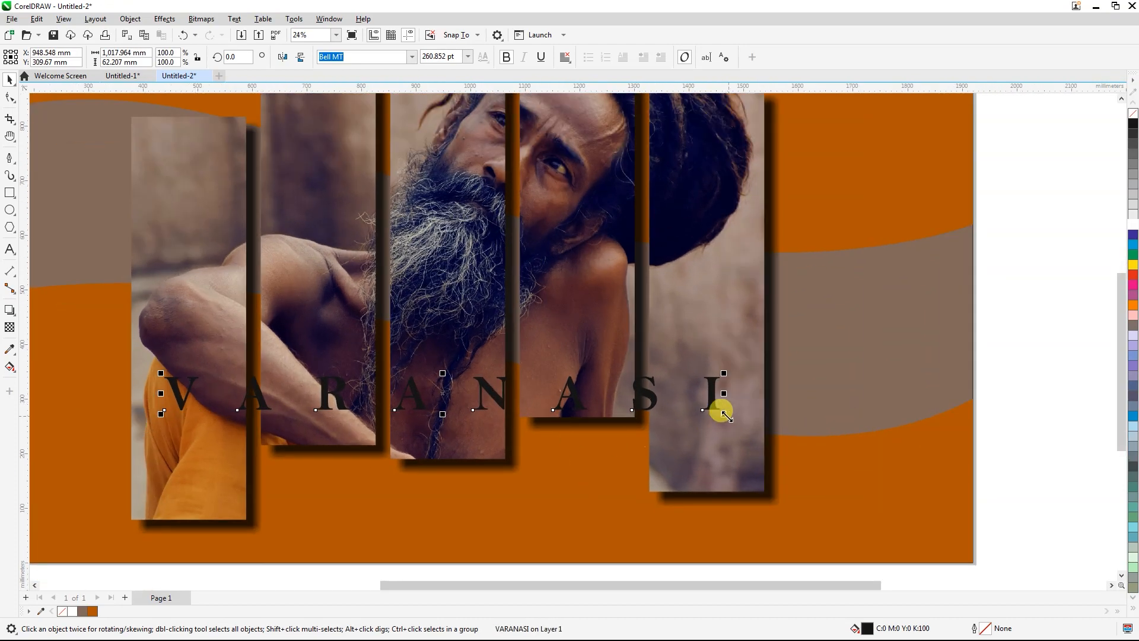
{"action": "mouse_move", "coordinate": [726, 417]}
{"action": "left_mouse_down"}
{"action": "mouse_move", "coordinate": [712, 407]}
{"action": "mouse_move", "coordinate": [724, 413]}
{"action": "left_mouse_up"}
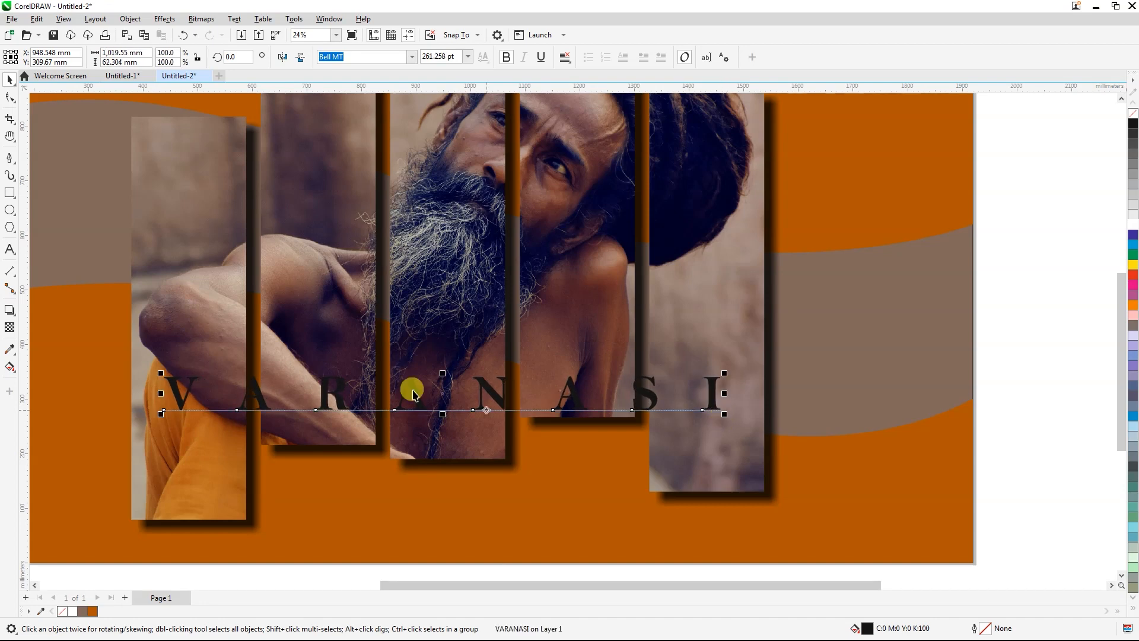
Step: Widen the letter spacing of VARANASI slightly and centre the text horizontally on the group of strips
{"action": "left_click", "coordinate": [11, 98]}
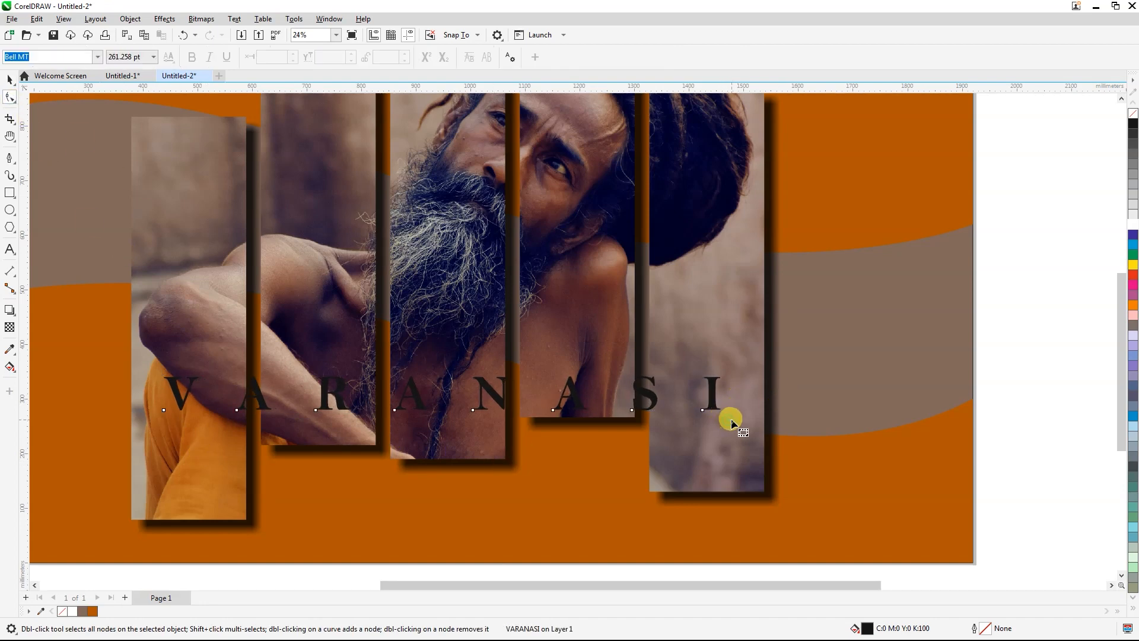
{"action": "mouse_move", "coordinate": [716, 408]}
{"action": "left_mouse_down"}
{"action": "mouse_move", "coordinate": [682, 409]}
{"action": "mouse_move", "coordinate": [745, 415]}
{"action": "mouse_move", "coordinate": [727, 418]}
{"action": "left_mouse_up"}
{"action": "left_click", "coordinate": [10, 79]}
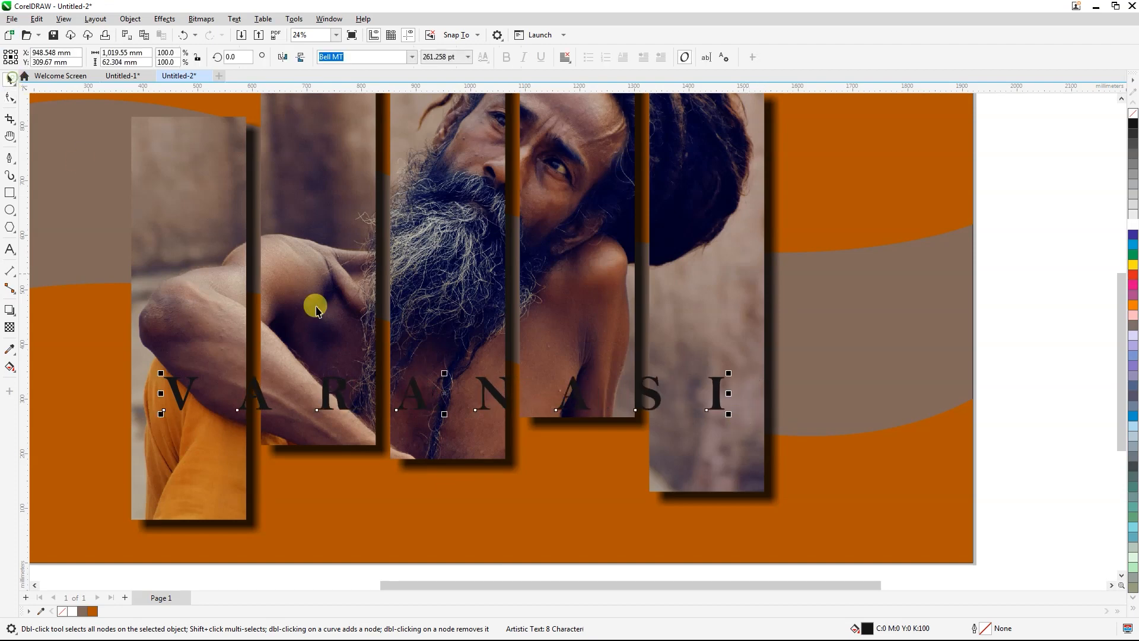
{"action": "left_click", "coordinate": [551, 342], "text": "shift"}
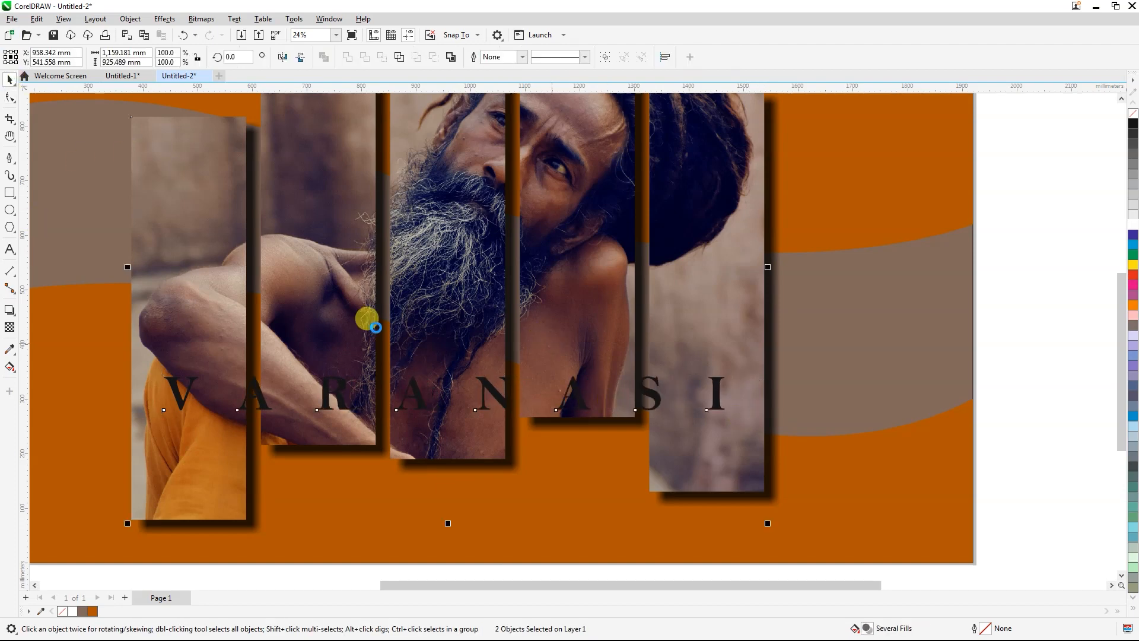
{"action": "key", "text": "c"}
{"action": "scroll", "coordinate": [376, 333], "scroll_direction": "down", "scroll_amount": 3}
{"action": "left_click", "coordinate": [455, 511]}
{"action": "scroll", "coordinate": [417, 394], "scroll_direction": "up", "scroll_amount": 1}
Step: Give the VARANASI text a white fill and white outline, and move it slightly down
{"action": "left_click", "coordinate": [391, 354]}
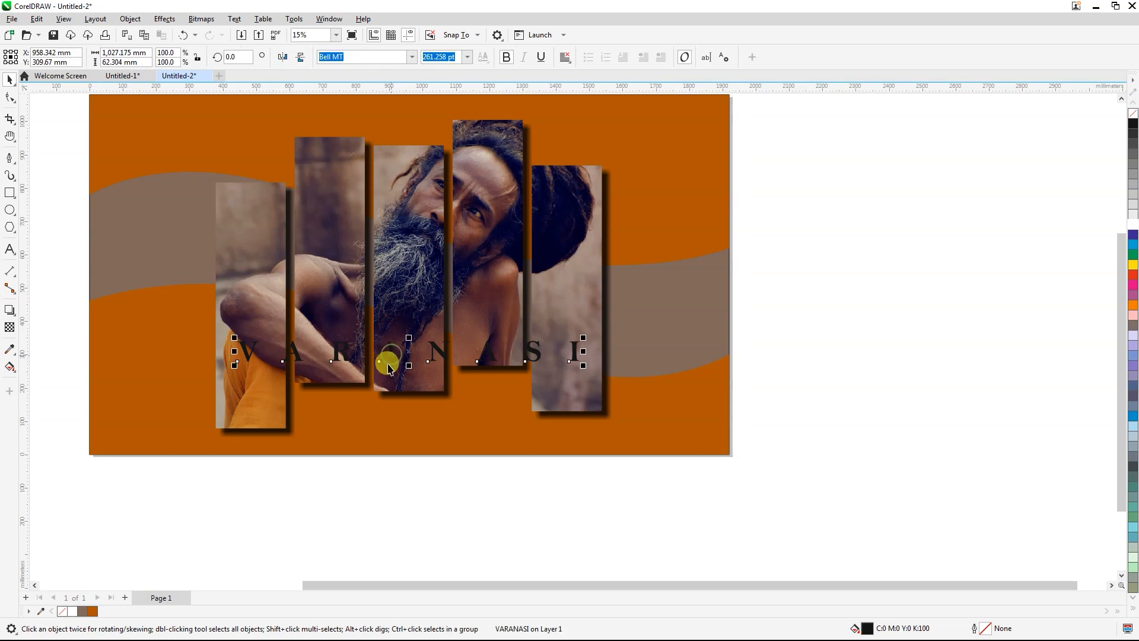
{"action": "left_click", "coordinate": [1133, 225]}
{"action": "right_click", "coordinate": [1133, 225]}
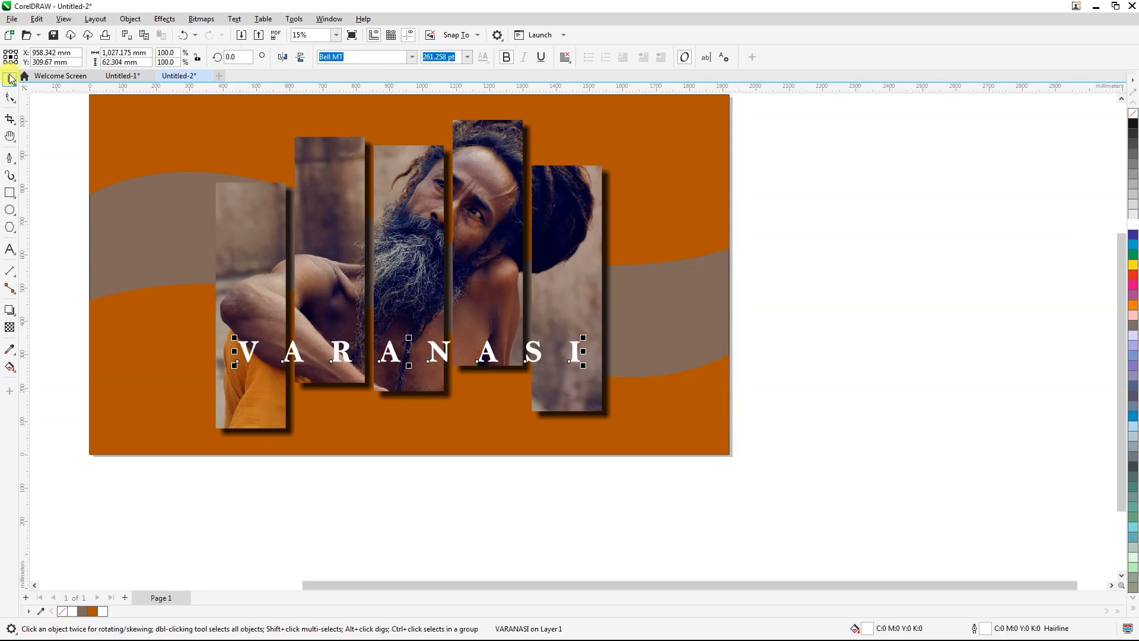
{"action": "left_click", "coordinate": [550, 499]}
{"action": "left_click", "coordinate": [437, 355]}
{"action": "scroll", "coordinate": [437, 355], "scroll_direction": "up", "scroll_amount": 1}
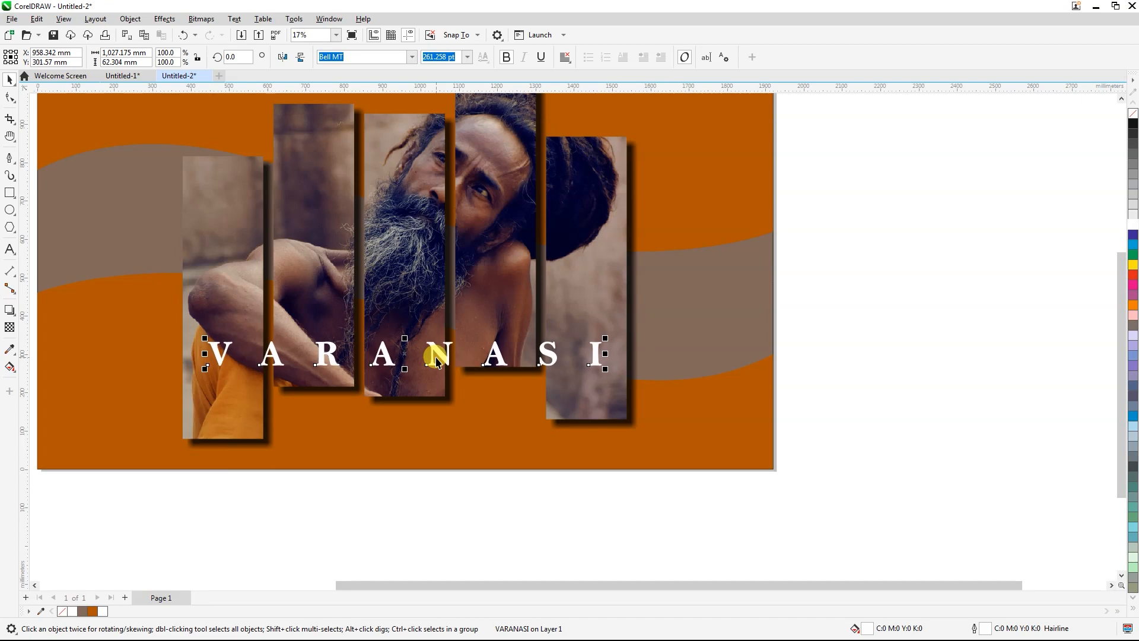
{"action": "scroll", "coordinate": [436, 359], "scroll_direction": "down", "scroll_amount": 2}
{"action": "left_click", "coordinate": [429, 493]}
{"action": "scroll", "coordinate": [351, 418], "scroll_direction": "up", "scroll_amount": 1}
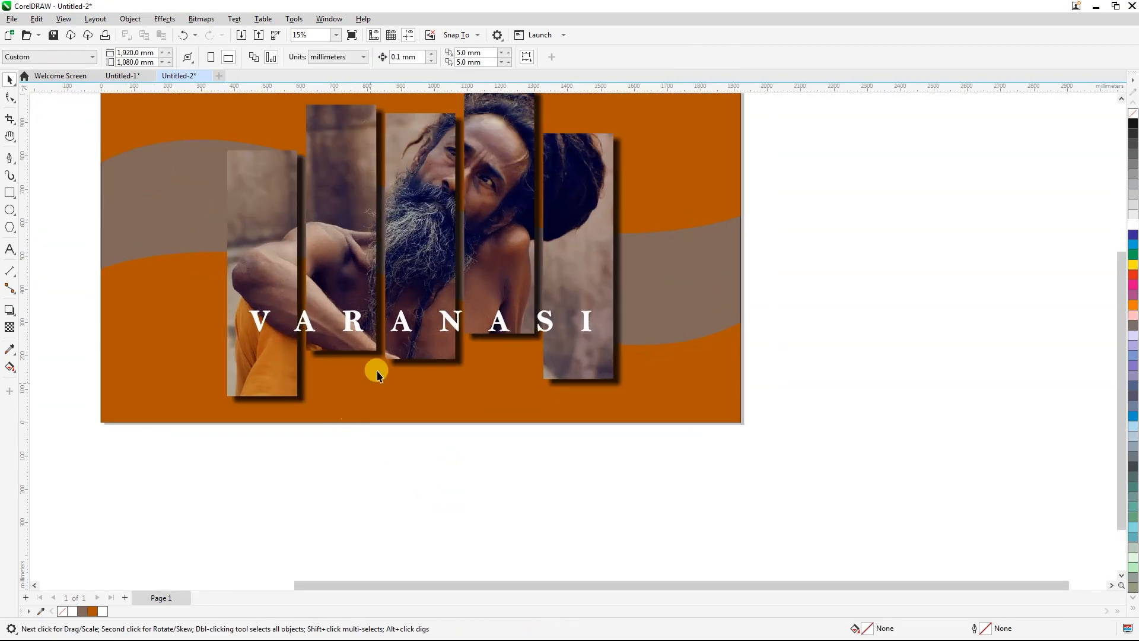
Step: Duplicate the VARANASI text just below itself and change the copy to "Untold Truth" in title case
{"action": "left_click_drag", "start_coordinate": [399, 325], "coordinate": [401, 384]}
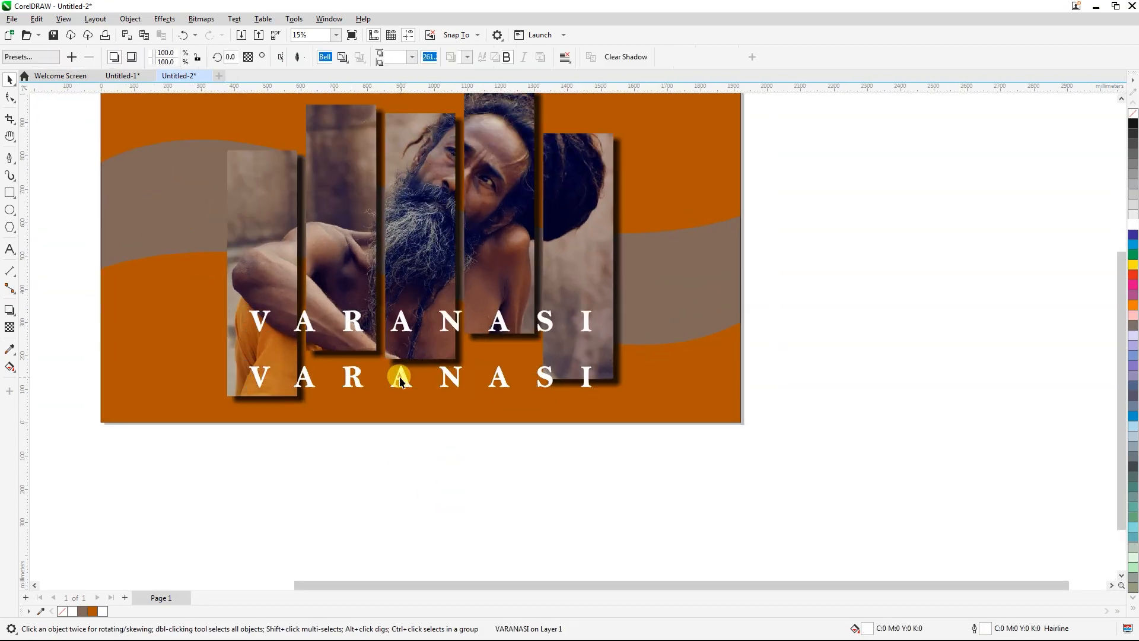
{"action": "double_click", "coordinate": [400, 379]}
{"action": "key", "text": "ctrl+a"}
{"action": "type", "text": "untoldtru"}
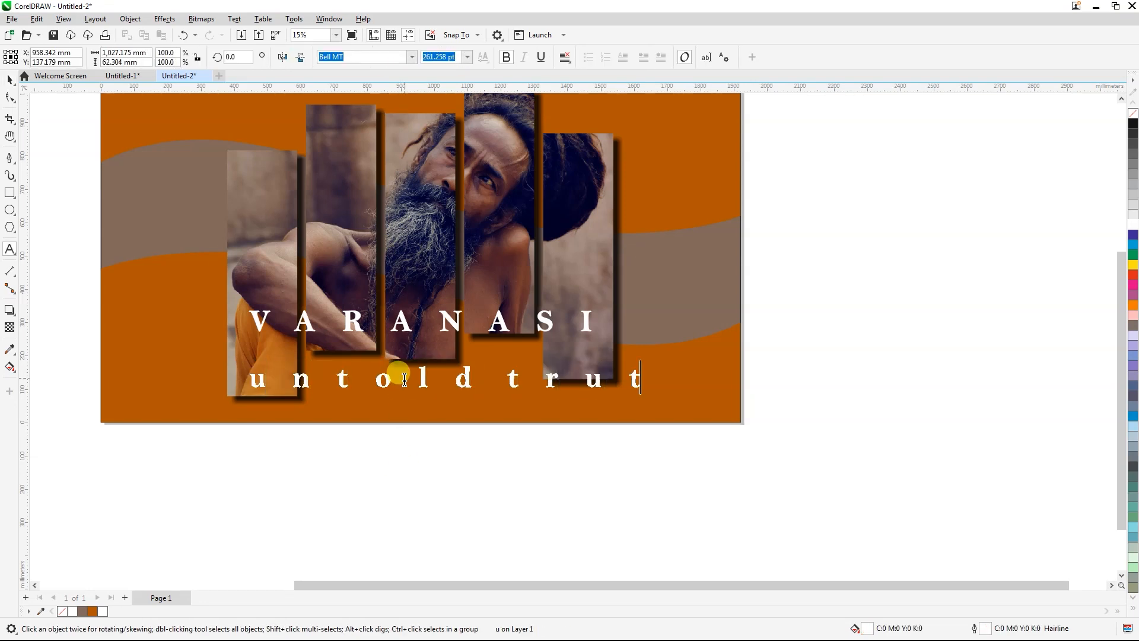
{"action": "type", "text": "th"}
{"action": "key", "text": "ctrl+a"}
{"action": "key", "text": "shift+F3"}
{"action": "left_click", "coordinate": [521, 325]}
{"action": "left_click", "coordinate": [555, 360]}
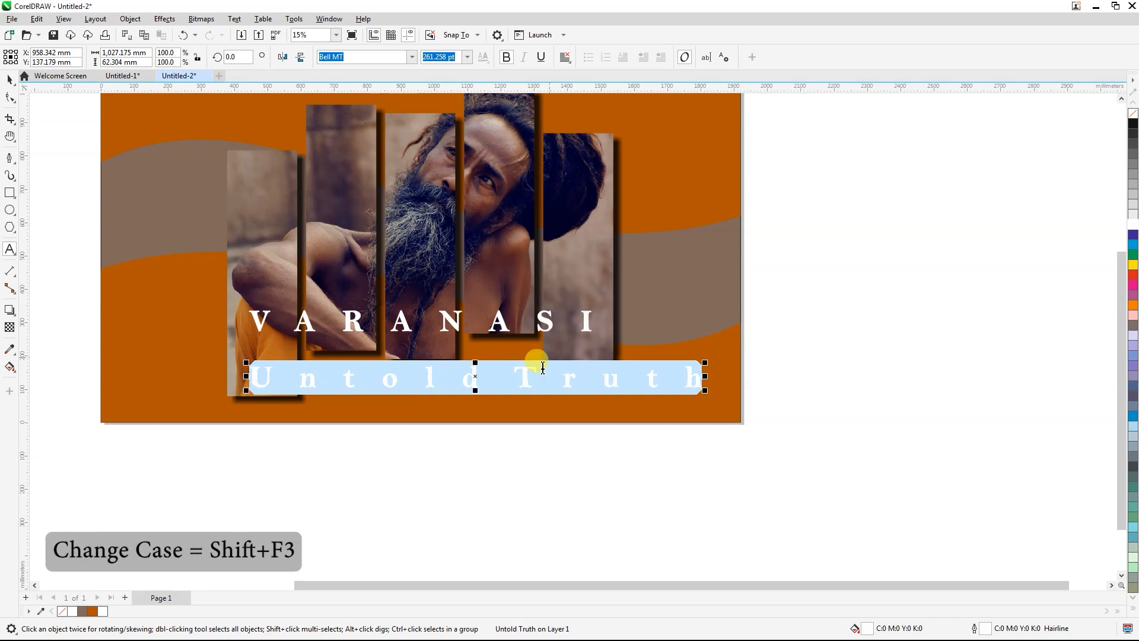
Step: Set the font of "Untold Truth" to Olivia01 and tighten its letter spacing to roughly the width of VARANASI
{"action": "left_click", "coordinate": [412, 57]}
{"action": "left_click", "coordinate": [409, 107]}
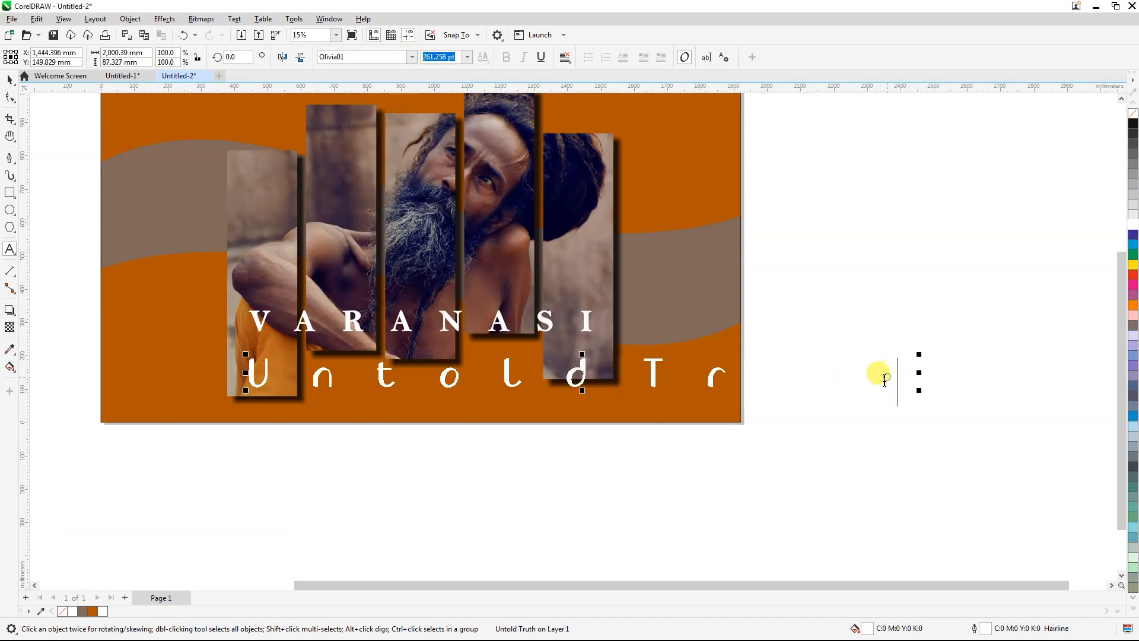
{"action": "left_click", "coordinate": [12, 98]}
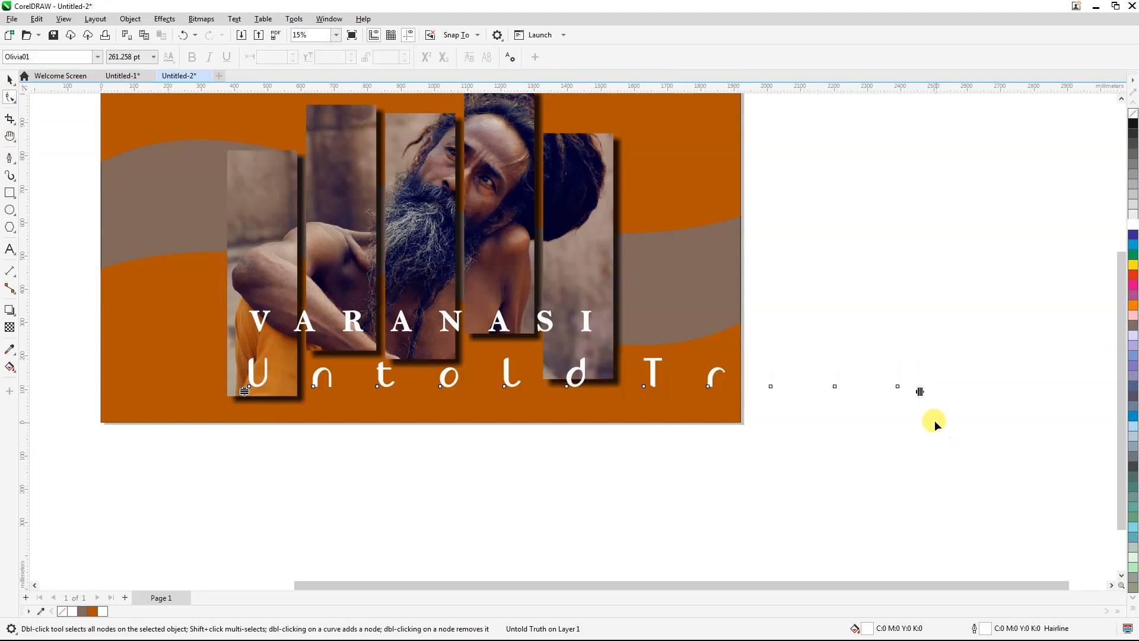
{"action": "left_click_drag", "start_coordinate": [920, 392], "coordinate": [586, 392]}
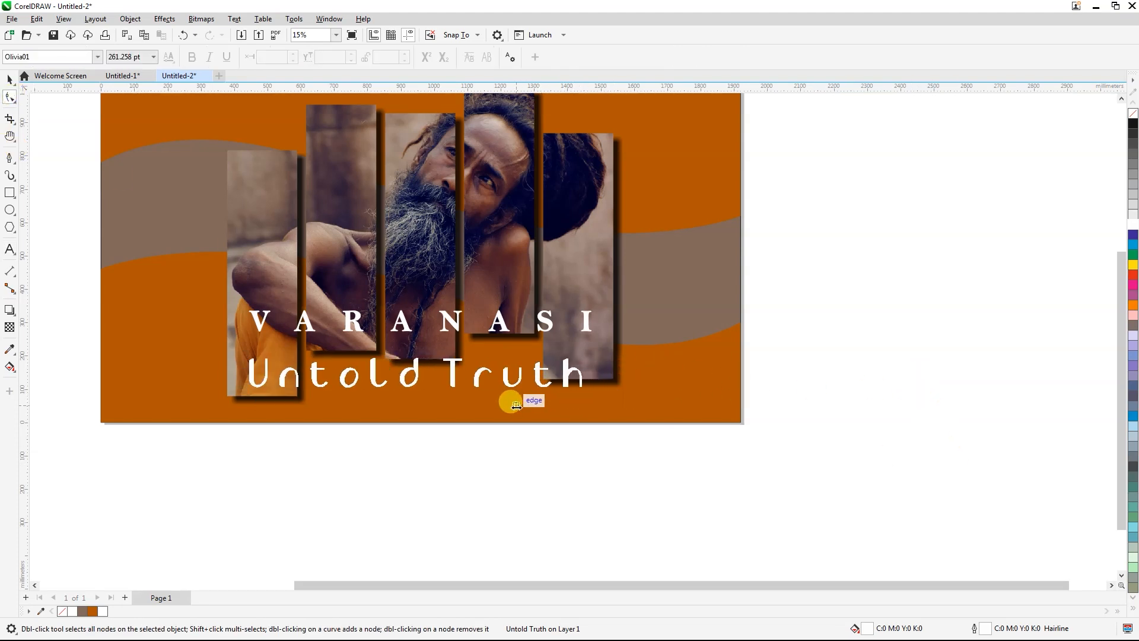
Step: Enlarge "Untold Truth" to about 294.6 pt so that it spans the full width of the five strips
{"action": "left_click", "coordinate": [8, 80]}
{"action": "left_click", "coordinate": [586, 396]}
{"action": "left_click_drag", "start_coordinate": [583, 392], "coordinate": [607, 410]}
{"action": "left_click_drag", "start_coordinate": [245, 356], "coordinate": [226, 342]}
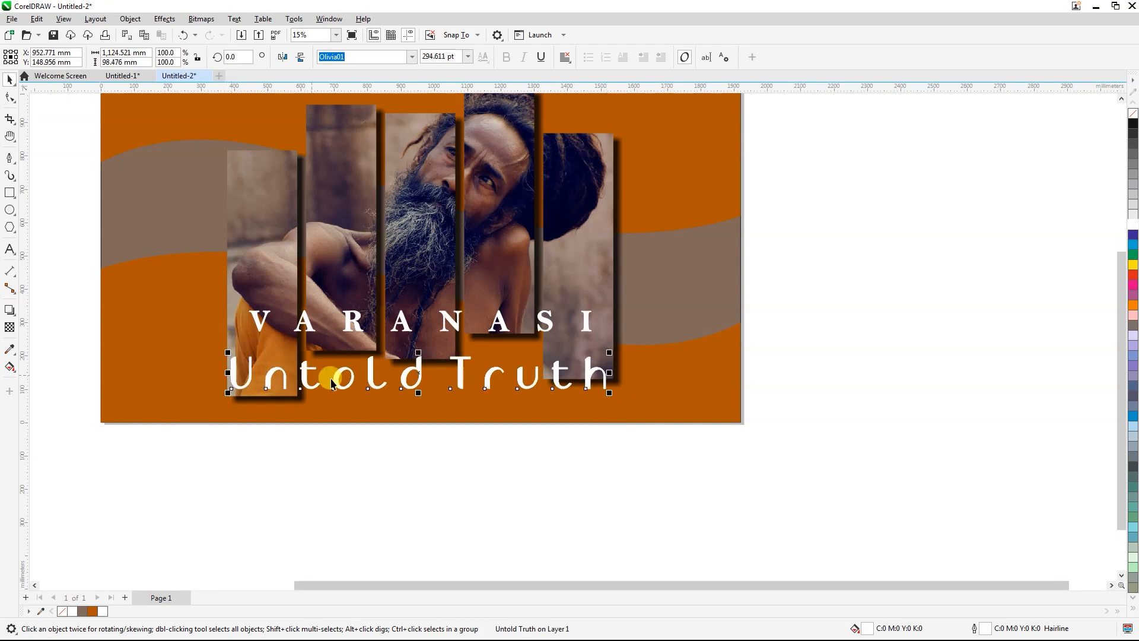
Step: Enlarge "Untold Truth" to about 309.5 pt and move it slightly down from VARANASI
{"action": "left_click_drag", "start_coordinate": [609, 390], "coordinate": [611, 399]}
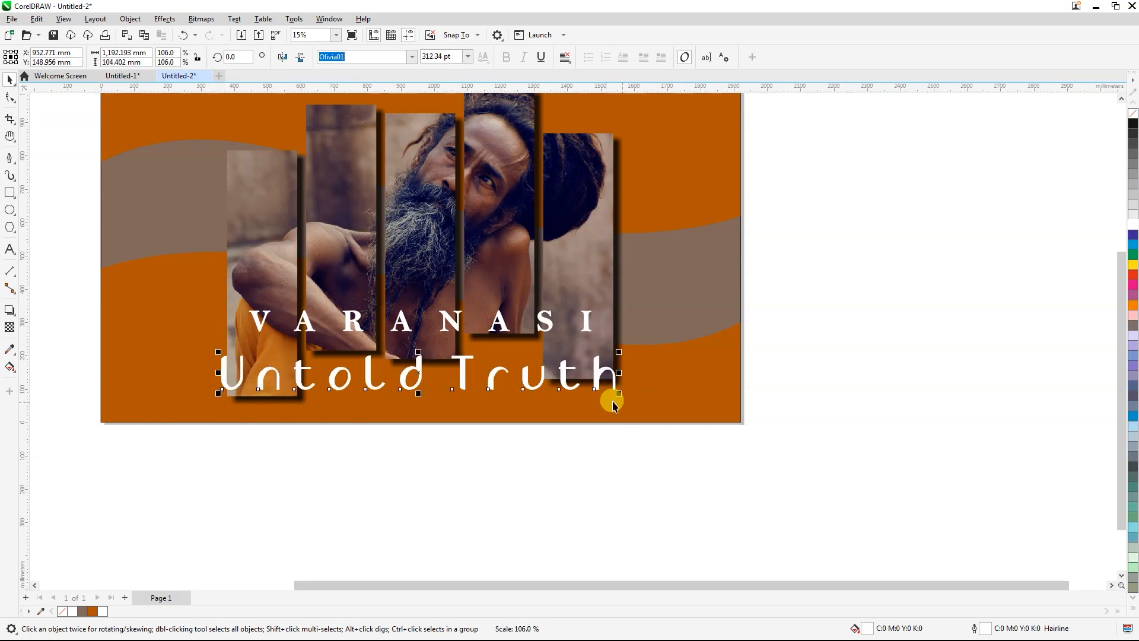
{"action": "left_click", "coordinate": [595, 410], "text": "shift"}
{"action": "left_click", "coordinate": [488, 425]}
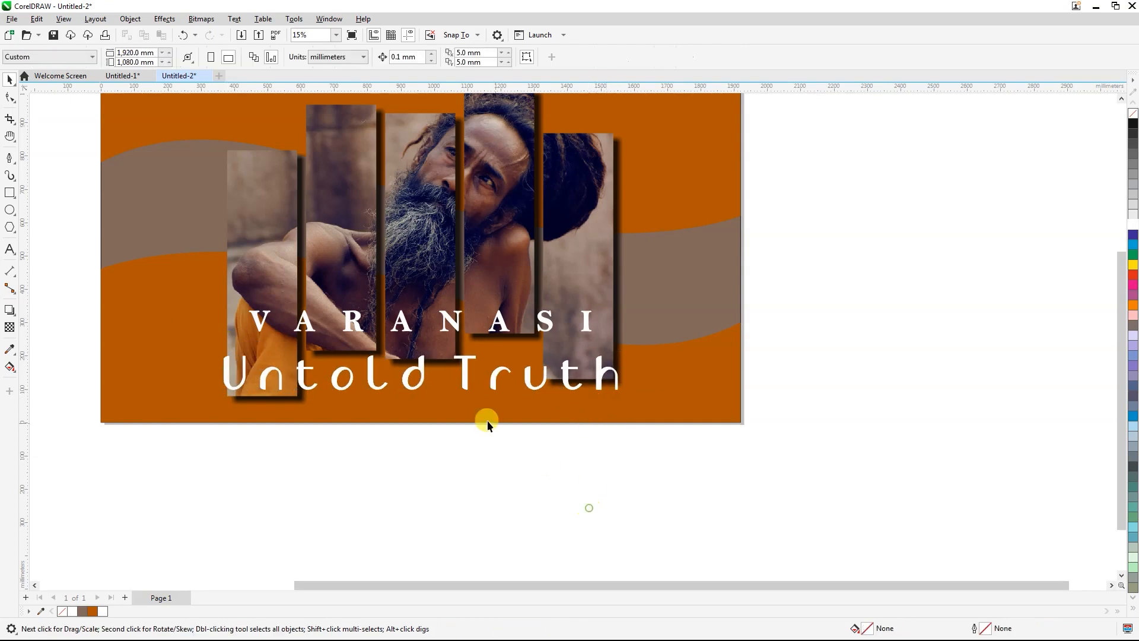
{"action": "left_click", "coordinate": [463, 363]}
{"action": "key", "text": "Down"}
{"action": "key", "text": "Down"}
{"action": "key", "text": "Down"}
{"action": "key", "text": "Down"}
{"action": "key", "text": "Down"}
{"action": "key", "text": "Down"}
{"action": "key", "text": "Down"}
{"action": "key", "text": "Down"}
{"action": "key", "text": "Down"}
{"action": "scroll", "coordinate": [443, 465], "scroll_direction": "up", "scroll_amount": 1}
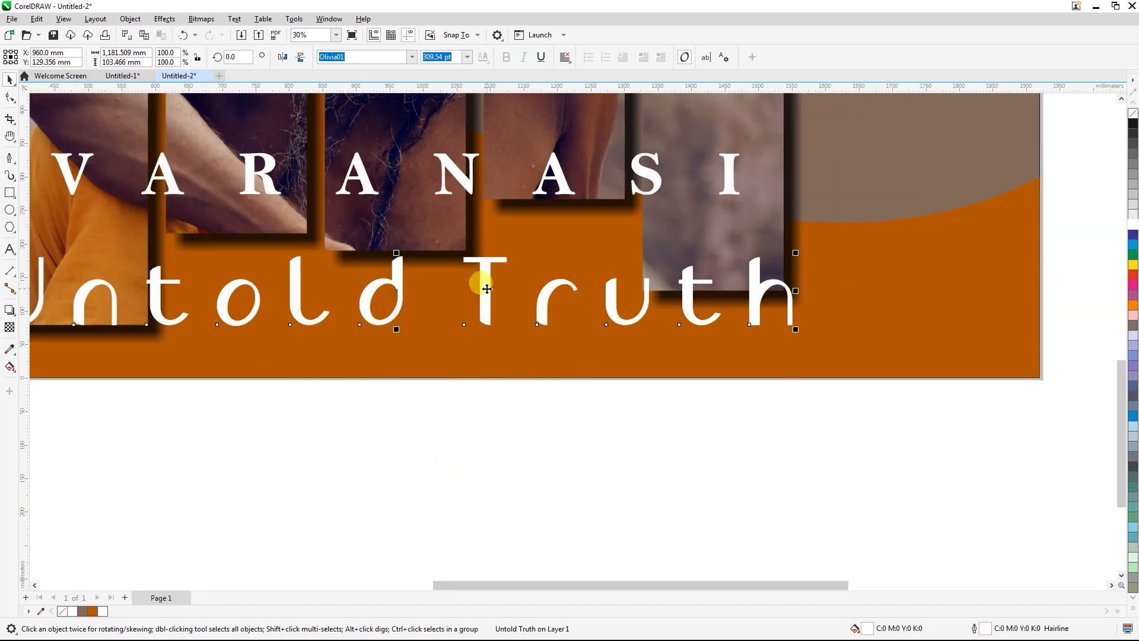
{"action": "left_click_drag", "start_coordinate": [486, 289], "coordinate": [483, 307]}
{"action": "scroll", "coordinate": [483, 307], "scroll_direction": "down", "scroll_amount": 2}
Step: Group the photo strips with both titles and centre the group on the page
{"action": "left_click_drag", "start_coordinate": [590, 434], "coordinate": [472, 127]}
{"action": "left_click_drag", "start_coordinate": [309, 146], "coordinate": [308, 146]}
{"action": "key", "text": "ctrl+g"}
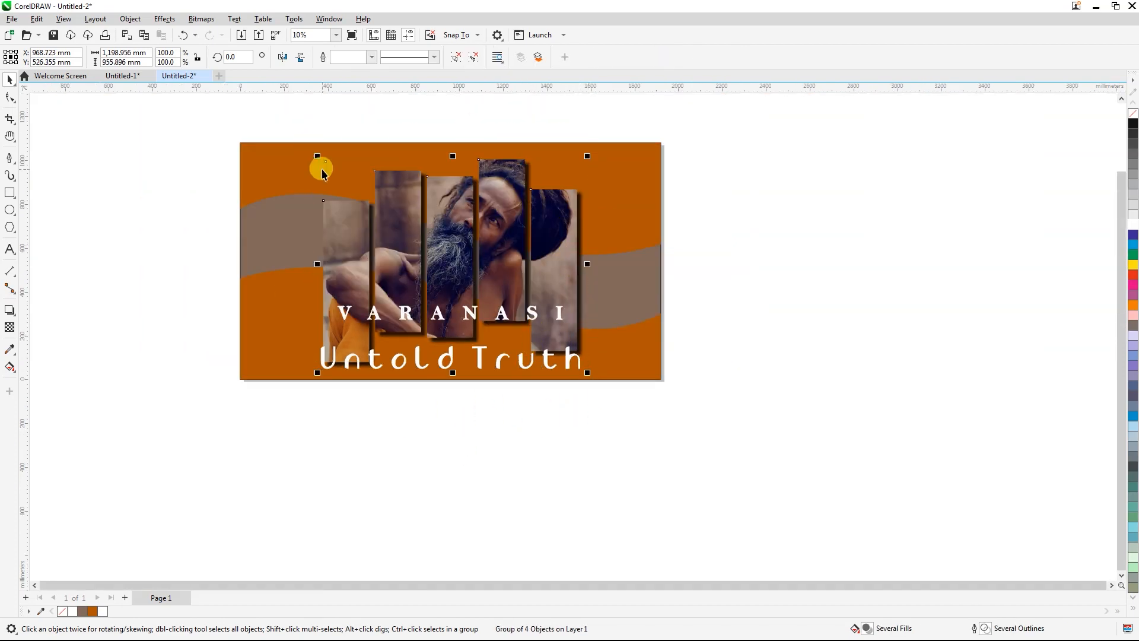
{"action": "left_click", "coordinate": [307, 165], "text": "shift"}
{"action": "key", "text": "c"}
{"action": "left_click", "coordinate": [334, 471]}
{"action": "left_click", "coordinate": [380, 327]}
{"action": "left_click", "coordinate": [285, 244], "text": "shift"}
{"action": "left_click", "coordinate": [417, 427]}
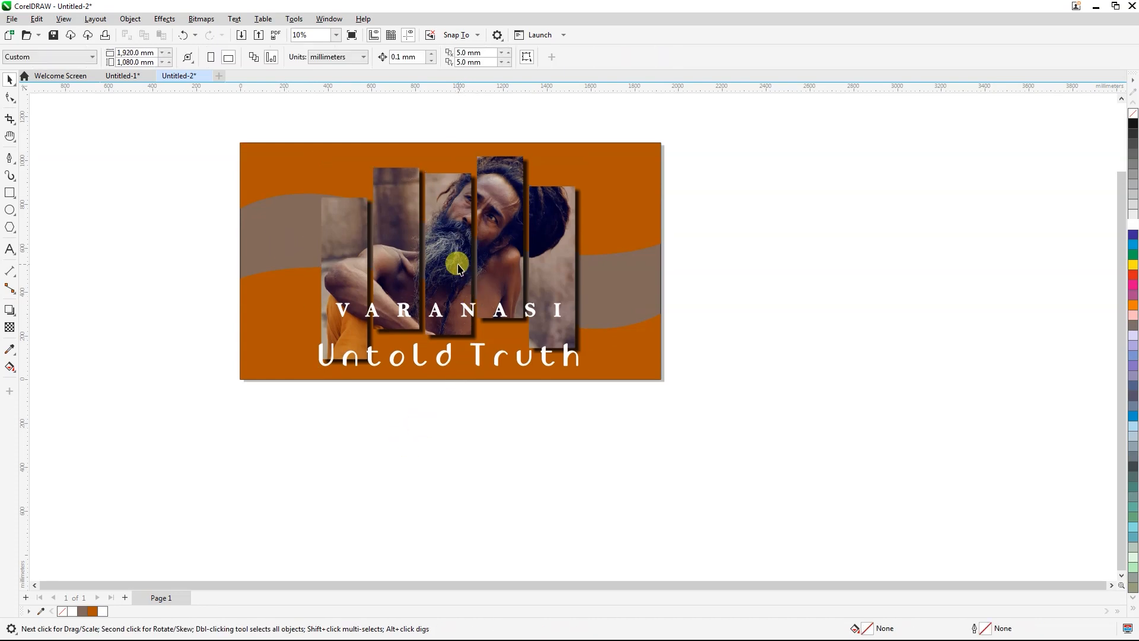
Step: Ungroup the centred group so the photo strips and titles are separate objects
{"action": "left_click", "coordinate": [453, 261]}
{"action": "scroll", "coordinate": [452, 261], "scroll_direction": "up", "scroll_amount": 1}
{"action": "left_click", "coordinate": [481, 520]}
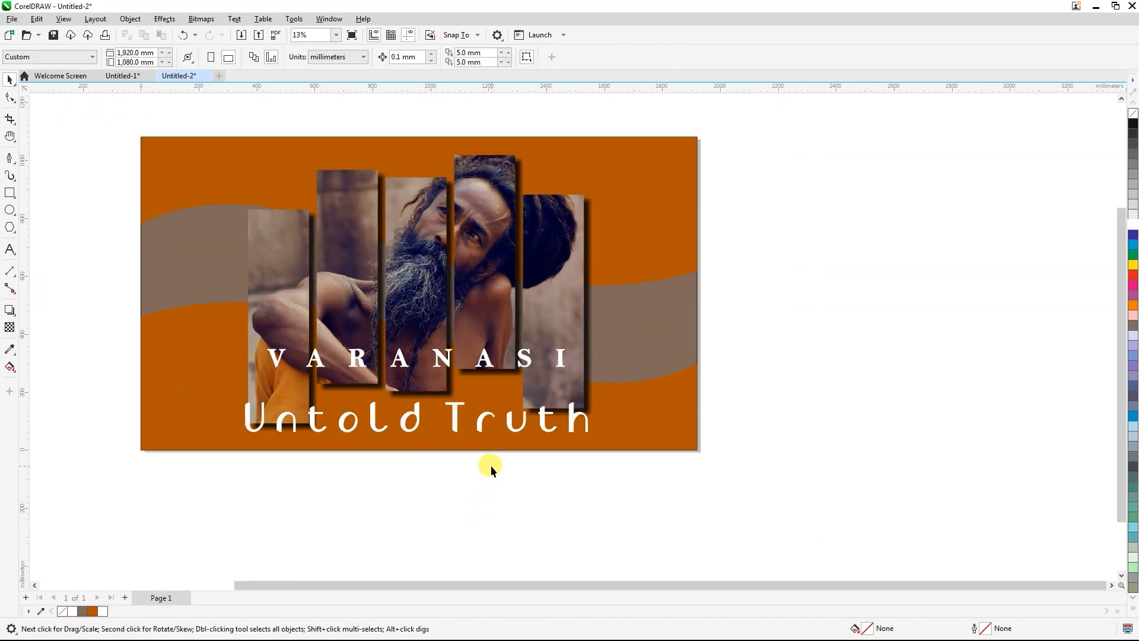
{"action": "left_click", "coordinate": [470, 275]}
{"action": "left_click", "coordinate": [796, 196]}
{"action": "left_click", "coordinate": [464, 242]}
{"action": "scroll", "coordinate": [461, 252], "scroll_direction": "up", "scroll_amount": 1}
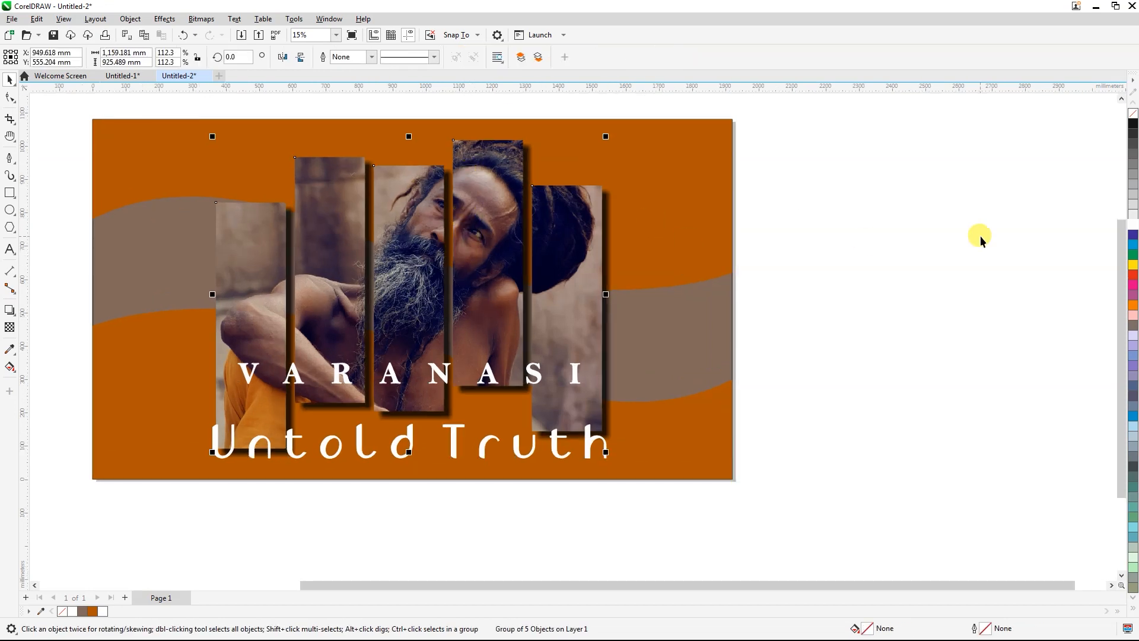
{"action": "left_click", "coordinate": [935, 241]}
Step: Break the drop shadow apart from the strip group and ungroup the five strips
{"action": "left_click", "coordinate": [502, 250]}
{"action": "key", "text": "ctrl+k"}
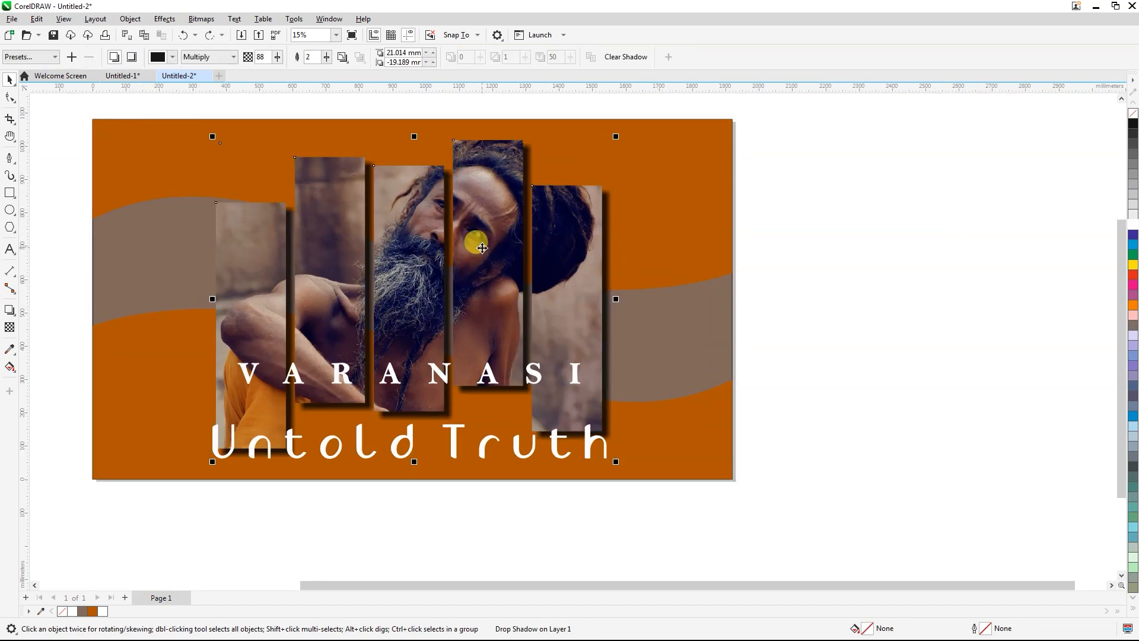
{"action": "left_click", "coordinate": [938, 243]}
{"action": "left_click", "coordinate": [478, 245]}
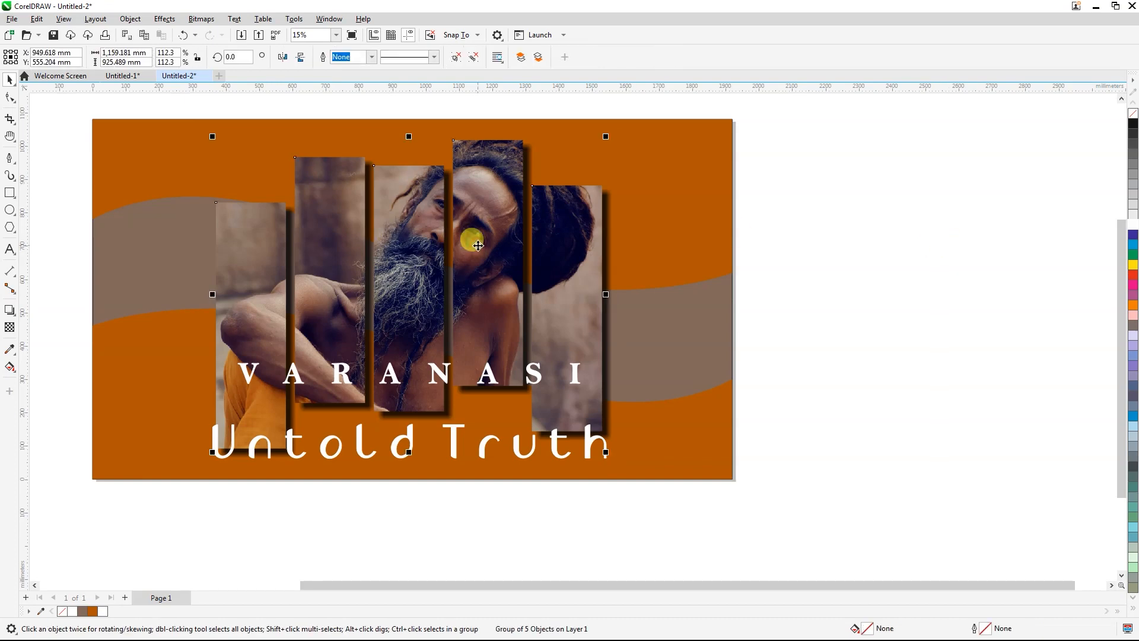
{"action": "left_click", "coordinate": [478, 61]}
{"action": "left_click", "coordinate": [846, 166]}
Step: Edit the PowerClip contents of the fourth strip and shift its photo slightly to the right inside the frame
{"action": "left_click", "coordinate": [473, 234]}
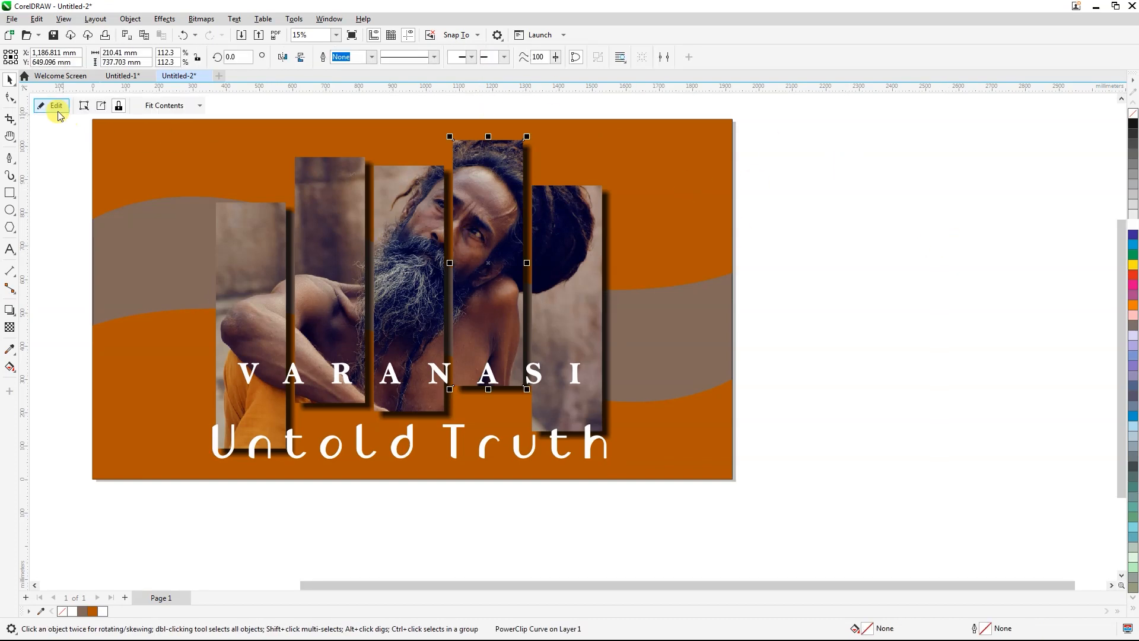
{"action": "left_click", "coordinate": [54, 107]}
{"action": "scroll", "coordinate": [452, 211], "scroll_direction": "up", "scroll_amount": 3}
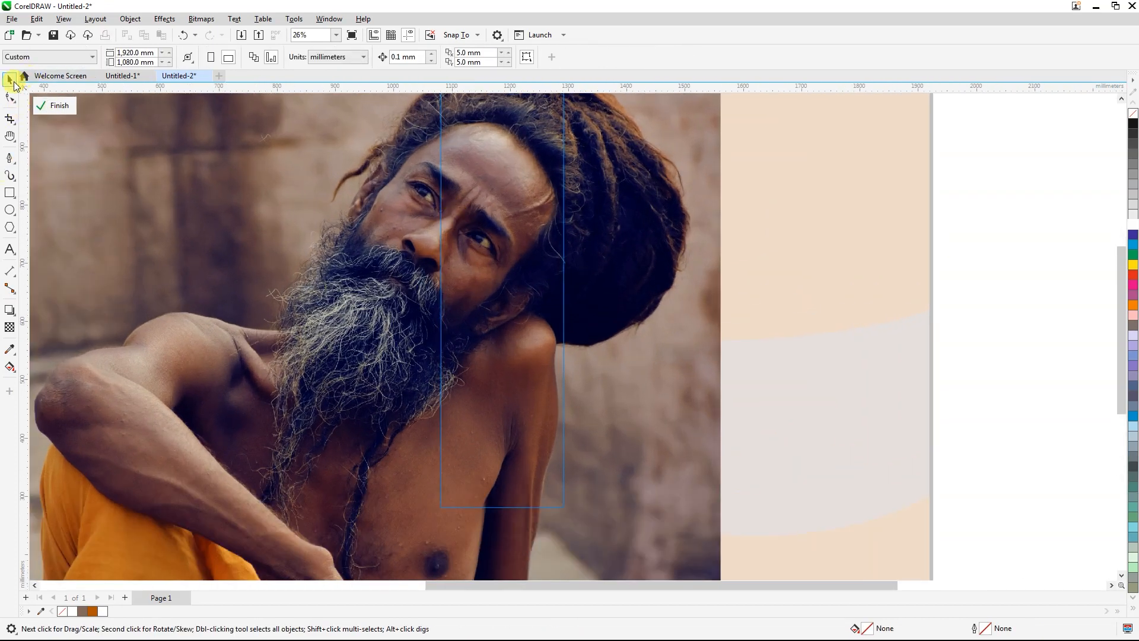
{"action": "left_click", "coordinate": [486, 244]}
{"action": "left_click_drag", "start_coordinate": [486, 244], "coordinate": [509, 244]}
{"action": "left_click", "coordinate": [54, 106]}
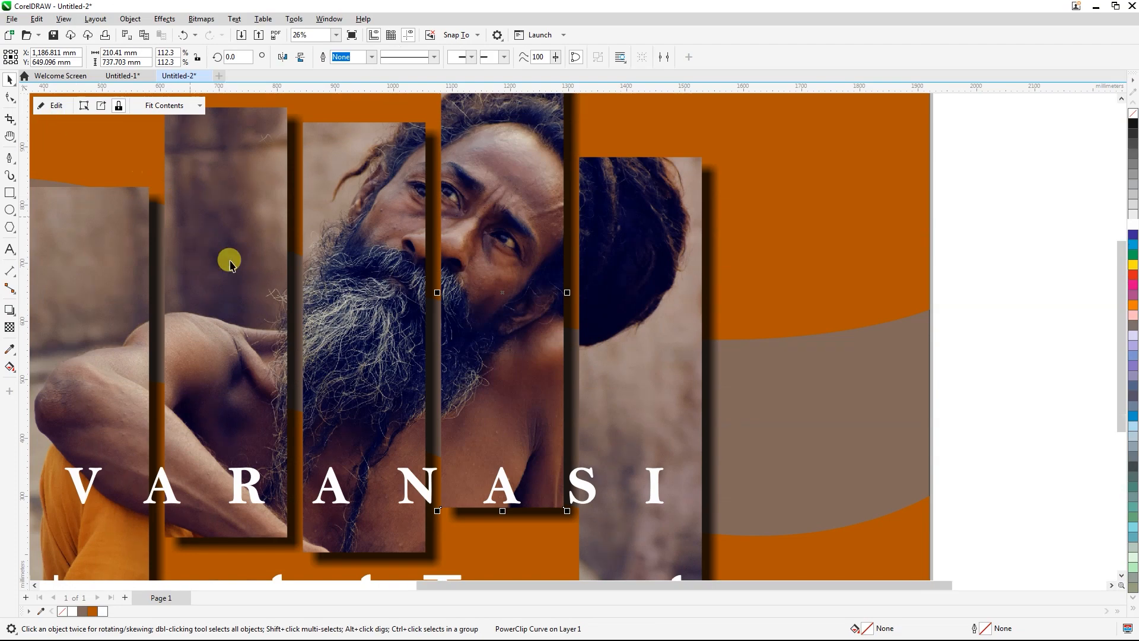
Step: Edit the PowerClip contents of the third strip and shift its photo slightly to the right
{"action": "left_click", "coordinate": [348, 259]}
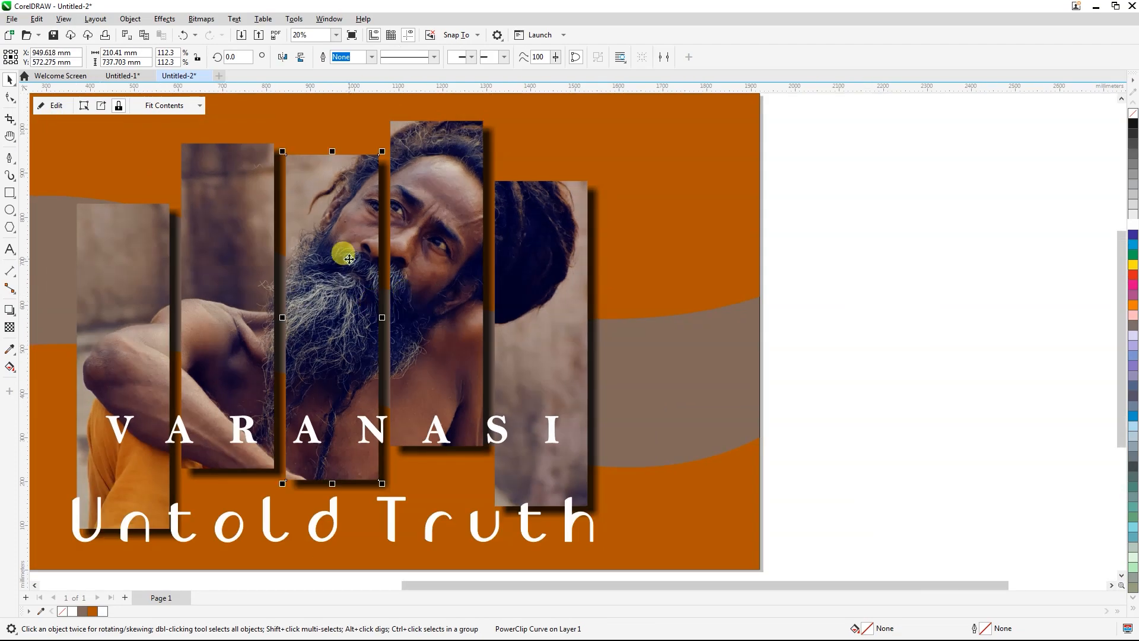
{"action": "left_click", "coordinate": [57, 108]}
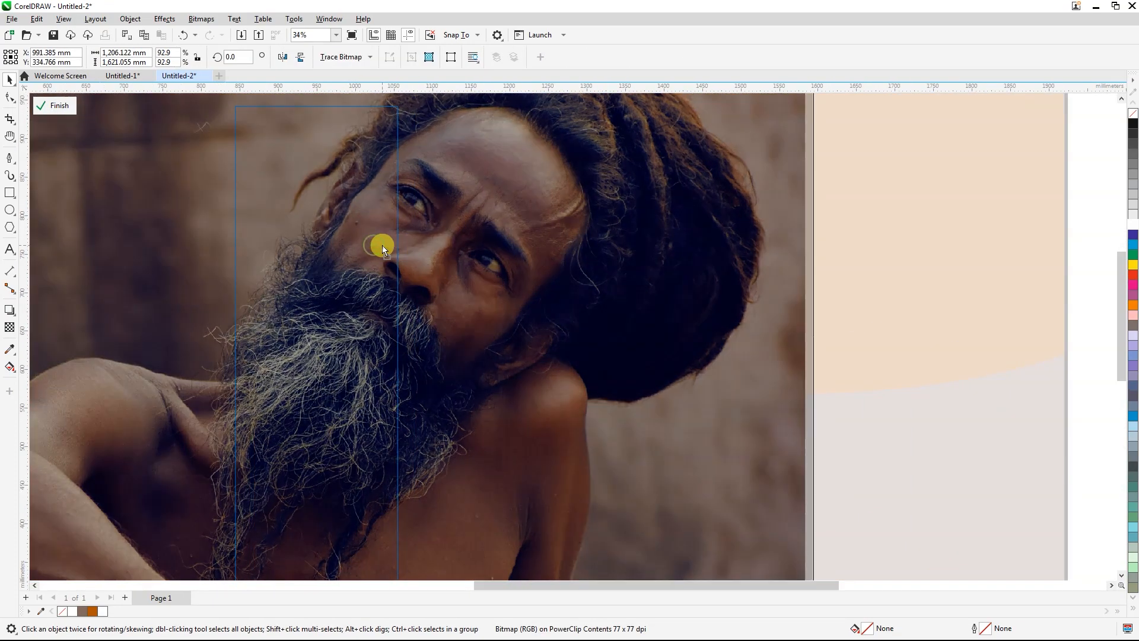
{"action": "left_click", "coordinate": [52, 104]}
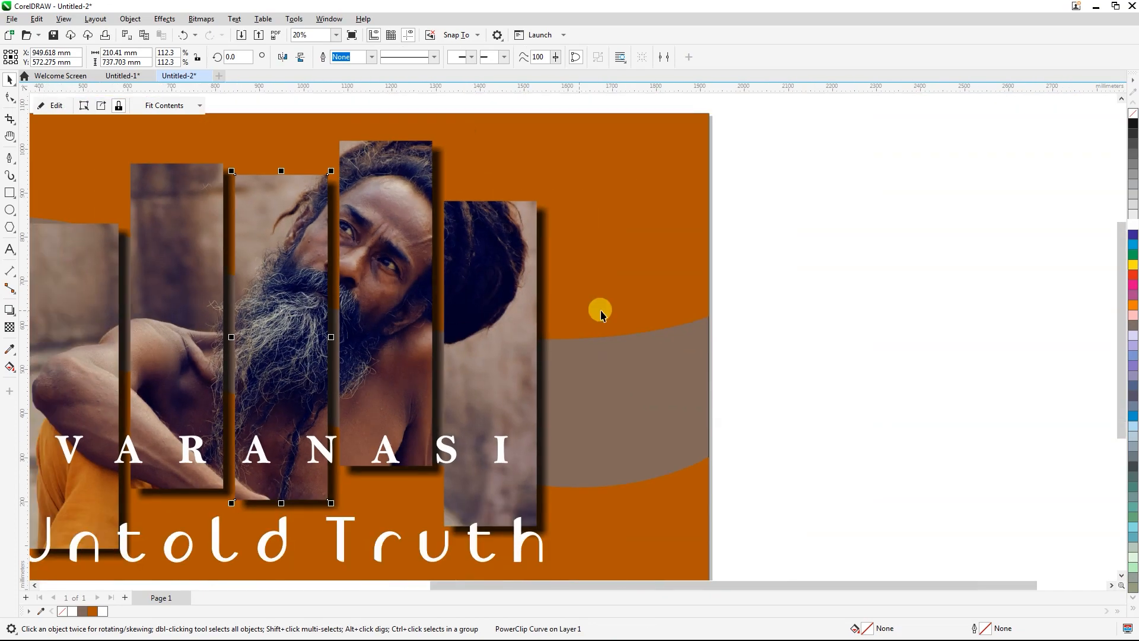
Step: Try grouping all objects centred on the page, and ungroup them again
{"action": "left_click", "coordinate": [761, 285]}
{"action": "scroll", "coordinate": [519, 278], "scroll_direction": "down", "scroll_amount": 2}
{"action": "scroll", "coordinate": [394, 301], "scroll_direction": "down", "scroll_amount": 2}
{"action": "scroll", "coordinate": [347, 293], "scroll_direction": "up", "scroll_amount": 1}
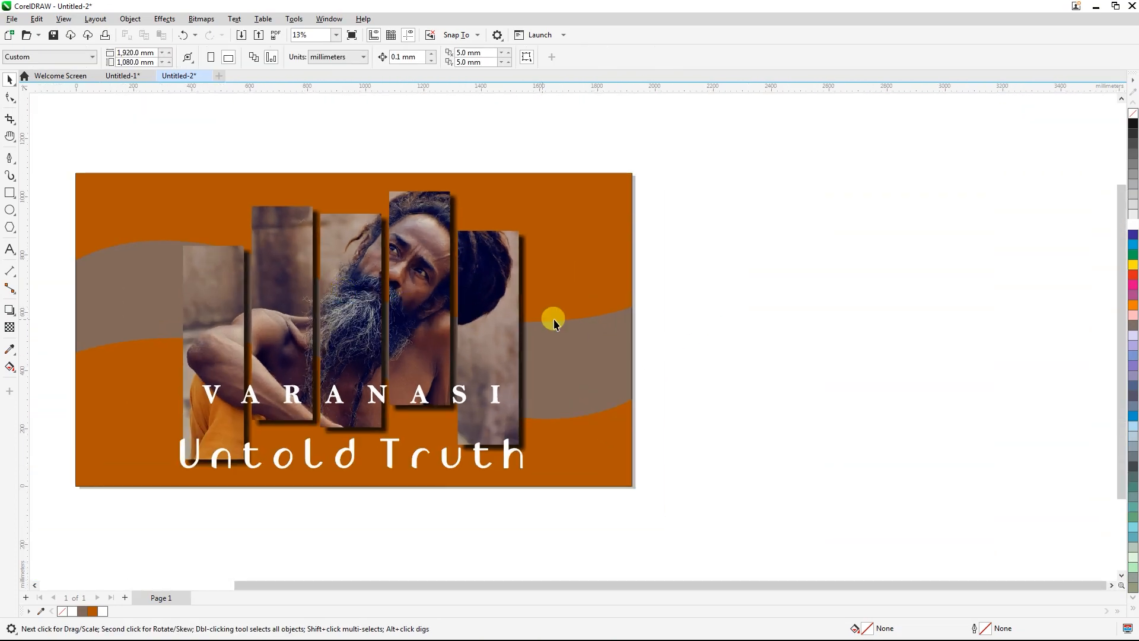
{"action": "scroll", "coordinate": [553, 319], "scroll_direction": "down", "scroll_amount": 1}
{"action": "left_click_drag", "start_coordinate": [651, 473], "coordinate": [658, 473]}
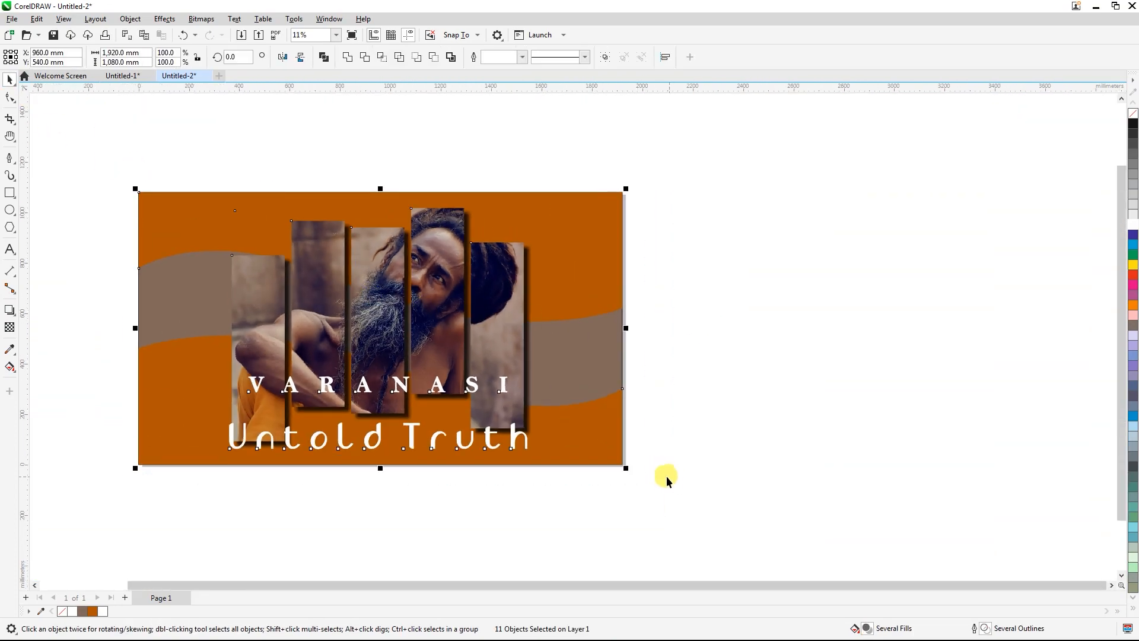
{"action": "key", "text": "ctrl+g"}
{"action": "scroll", "coordinate": [351, 374], "scroll_direction": "up", "scroll_amount": 1}
{"action": "key", "text": "p"}
{"action": "scroll", "coordinate": [386, 438], "scroll_direction": "up", "scroll_amount": 1}
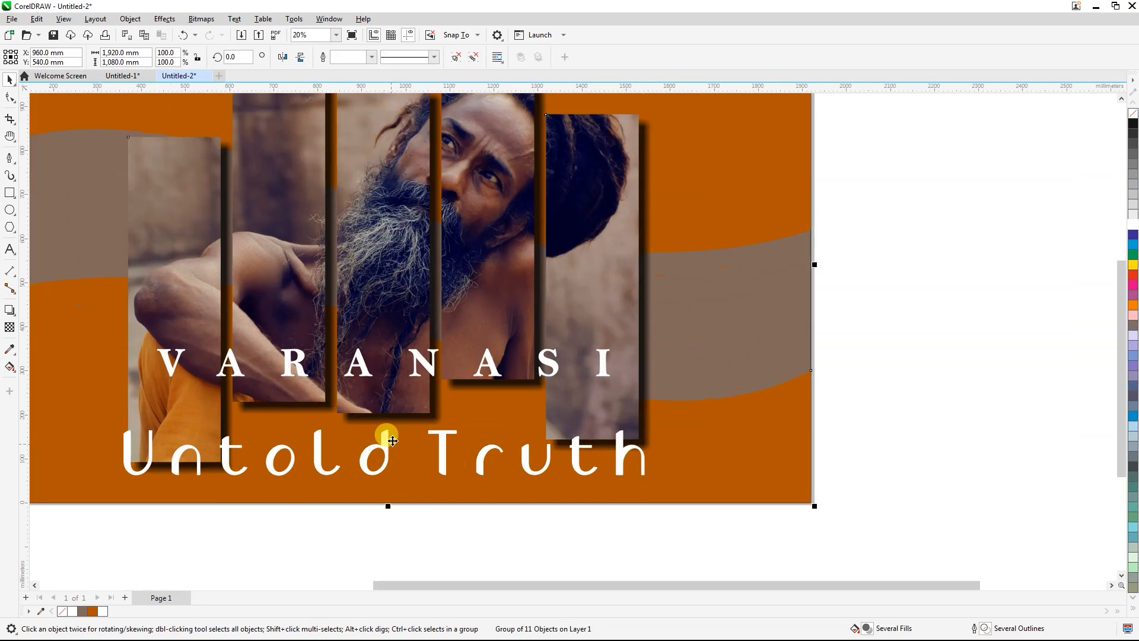
{"action": "scroll", "coordinate": [931, 242], "scroll_direction": "down", "scroll_amount": 1}
{"action": "scroll", "coordinate": [391, 433], "scroll_direction": "down", "scroll_amount": 1}
{"action": "scroll", "coordinate": [538, 324], "scroll_direction": "up", "scroll_amount": 1}
{"action": "left_click", "coordinate": [457, 58]}
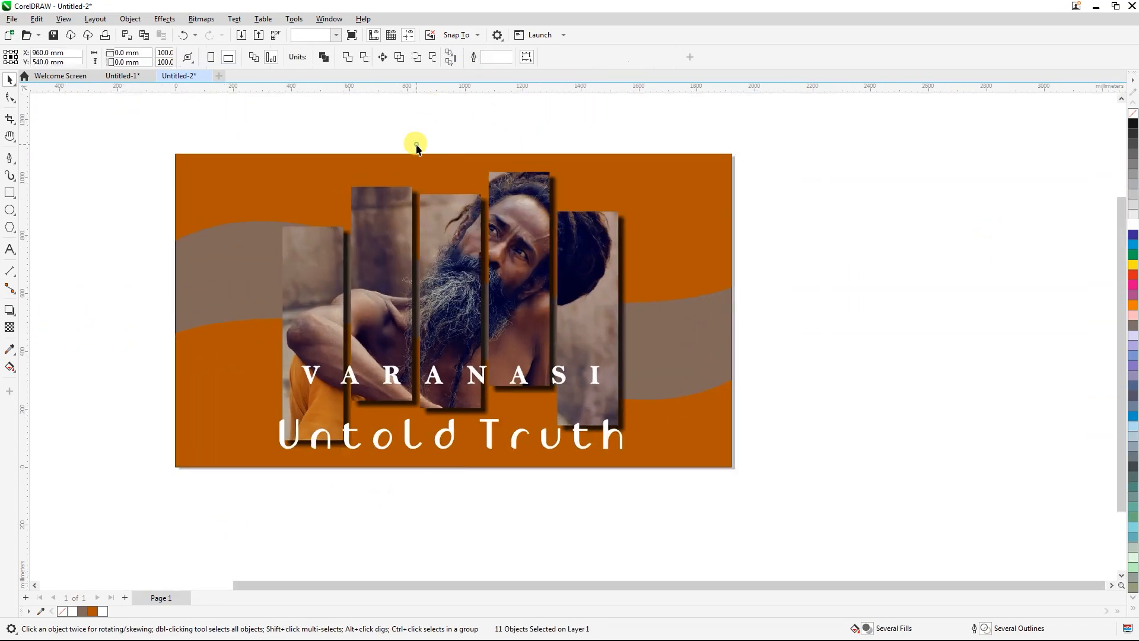
Step: Fill the upper and lower orange background shapes with white
{"action": "left_click", "coordinate": [257, 196]}
{"action": "left_click", "coordinate": [201, 408], "text": "shift"}
{"action": "left_click", "coordinate": [104, 610]}
{"action": "left_click", "coordinate": [252, 509]}
Step: Recolour "Untold Truth" with a C100 M100 Y100 K100 black fill and outline
{"action": "left_click_drag", "start_coordinate": [666, 408], "coordinate": [666, 410]}
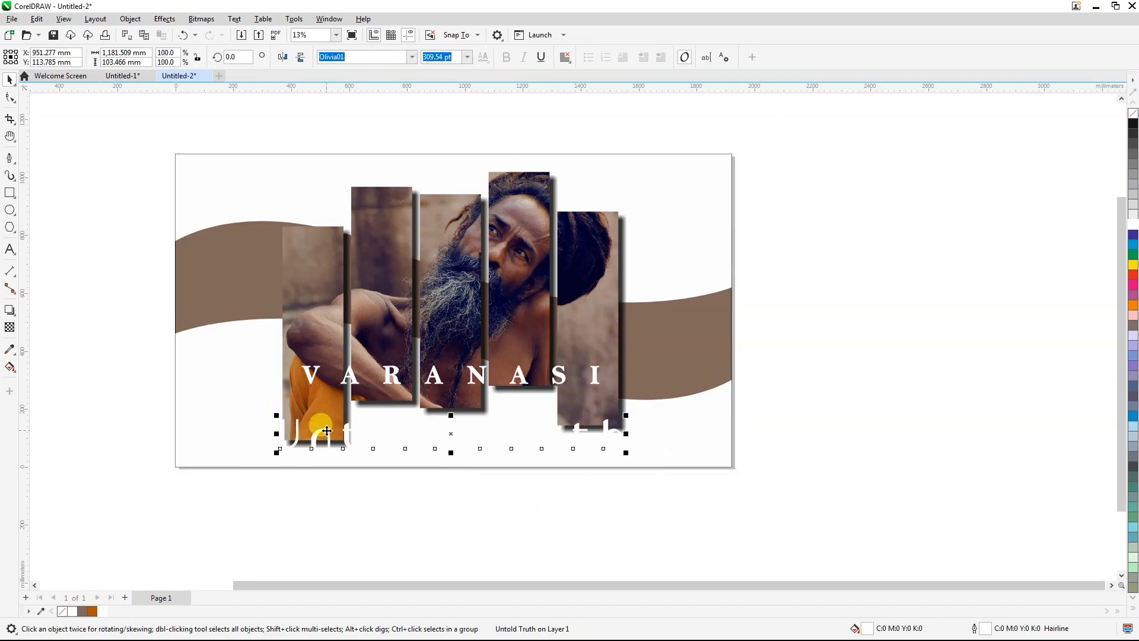
{"action": "left_click", "coordinate": [91, 611]}
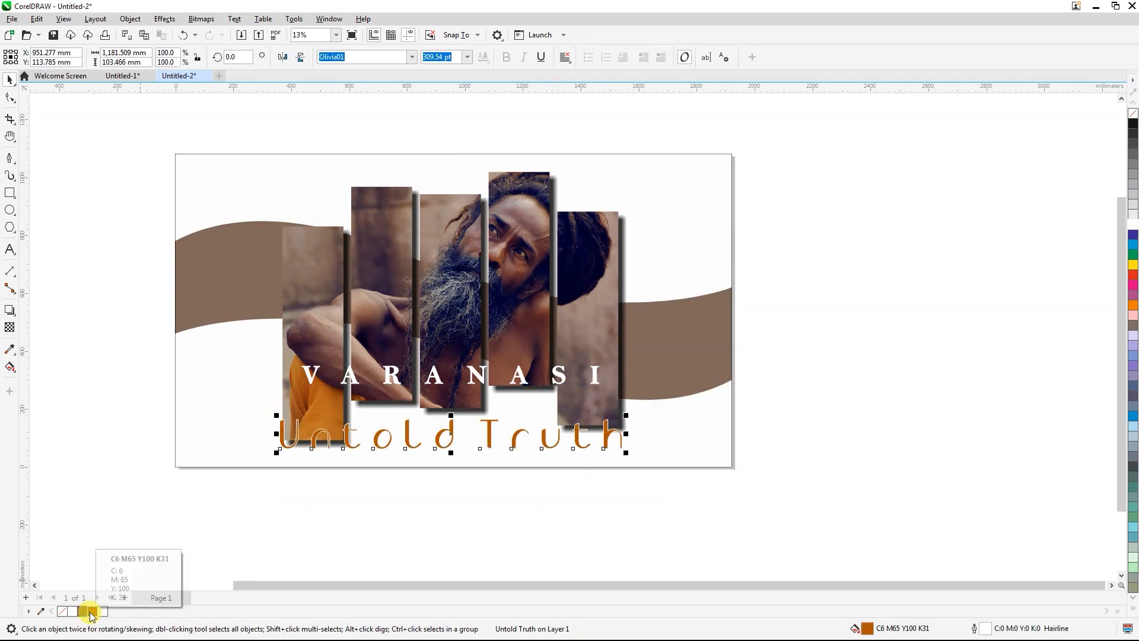
{"action": "left_click", "coordinate": [1132, 598]}
{"action": "right_click", "coordinate": [1122, 598]}
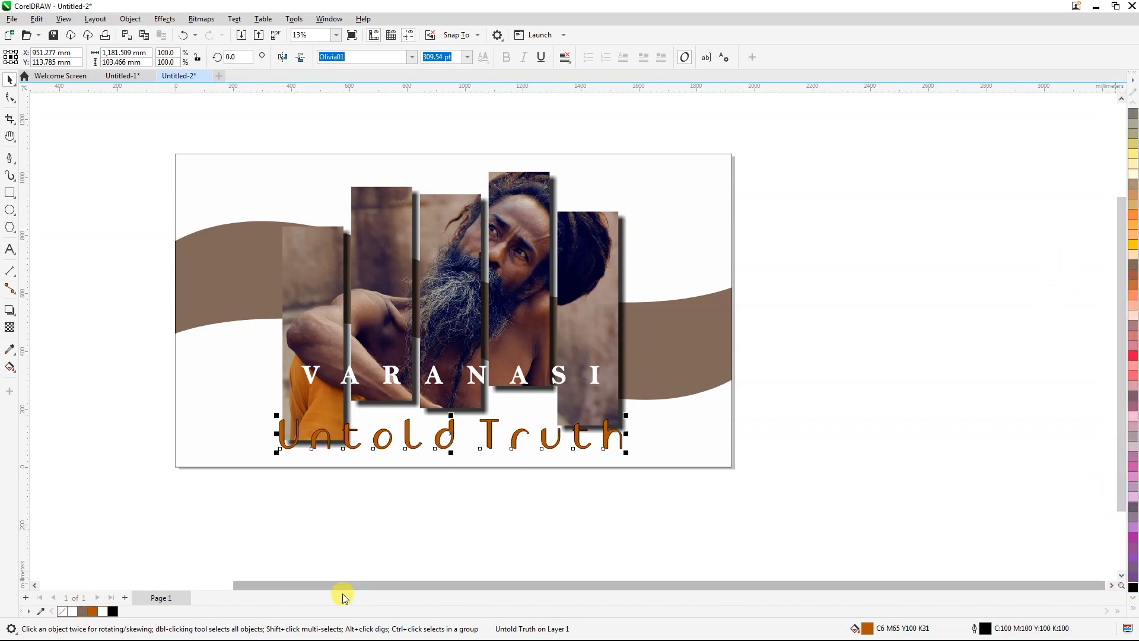
{"action": "double_click", "coordinate": [112, 610]}
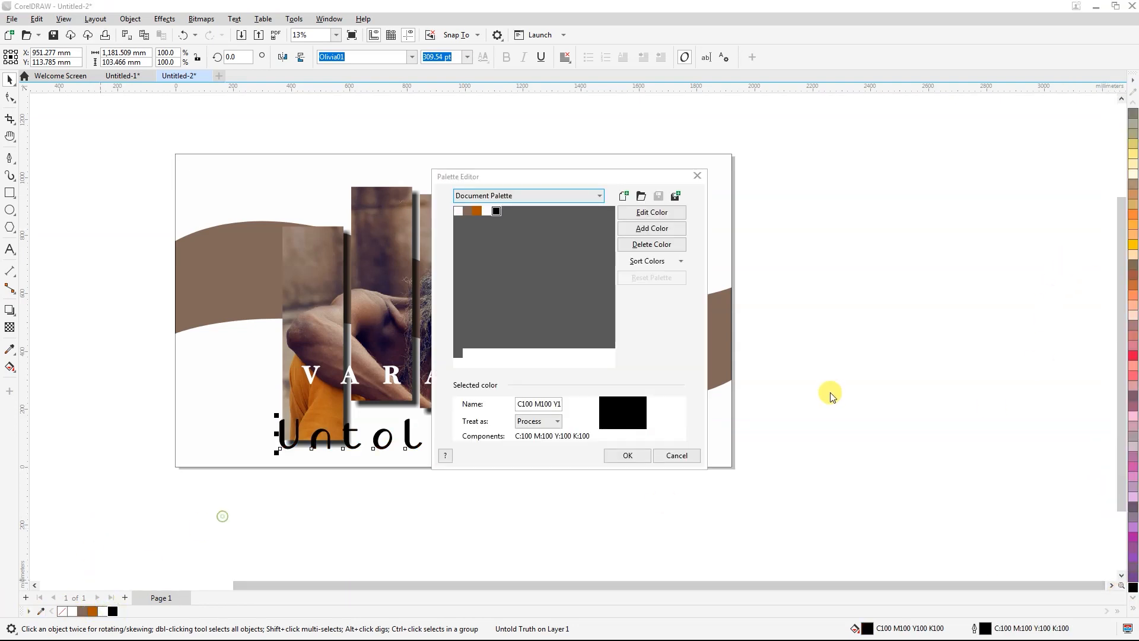
{"action": "left_click", "coordinate": [679, 456]}
Step: Add a Flat Bottom Right drop shadow to the upper white wave shape and set its opacity to about 43
{"action": "left_click", "coordinate": [660, 343]}
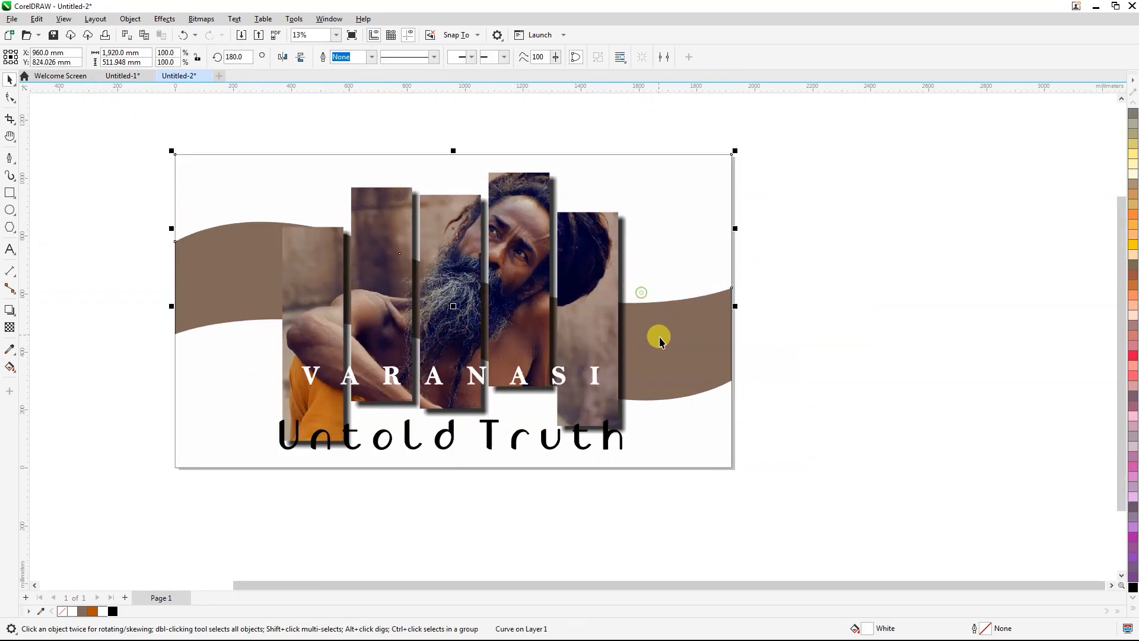
{"action": "left_click", "coordinate": [9, 308]}
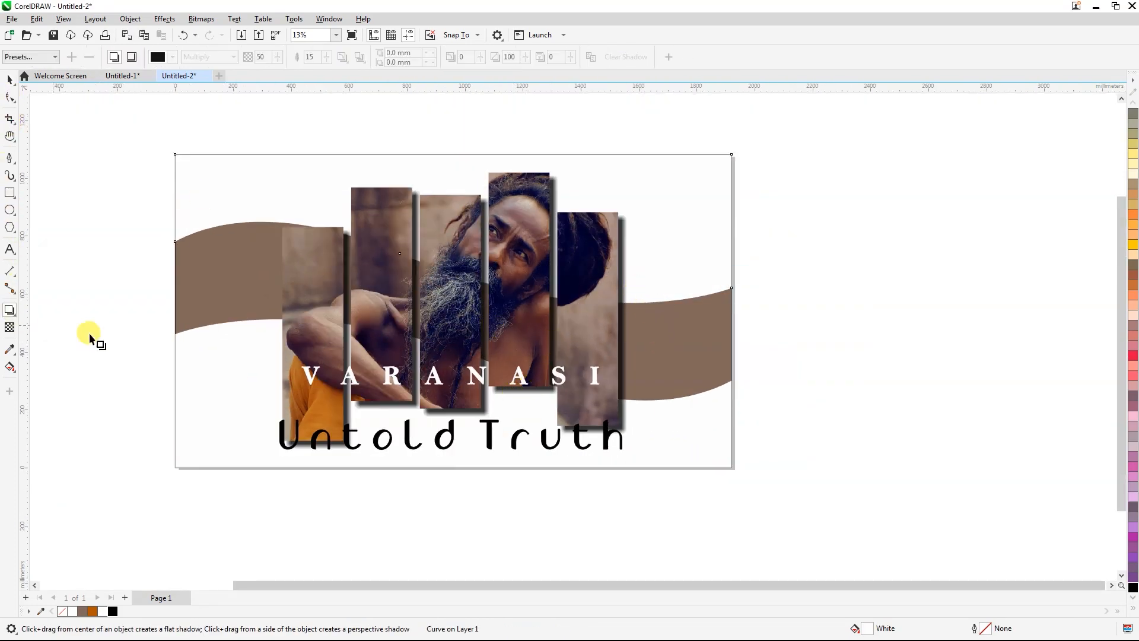
{"action": "left_click", "coordinate": [29, 56]}
{"action": "left_click", "coordinate": [18, 79]}
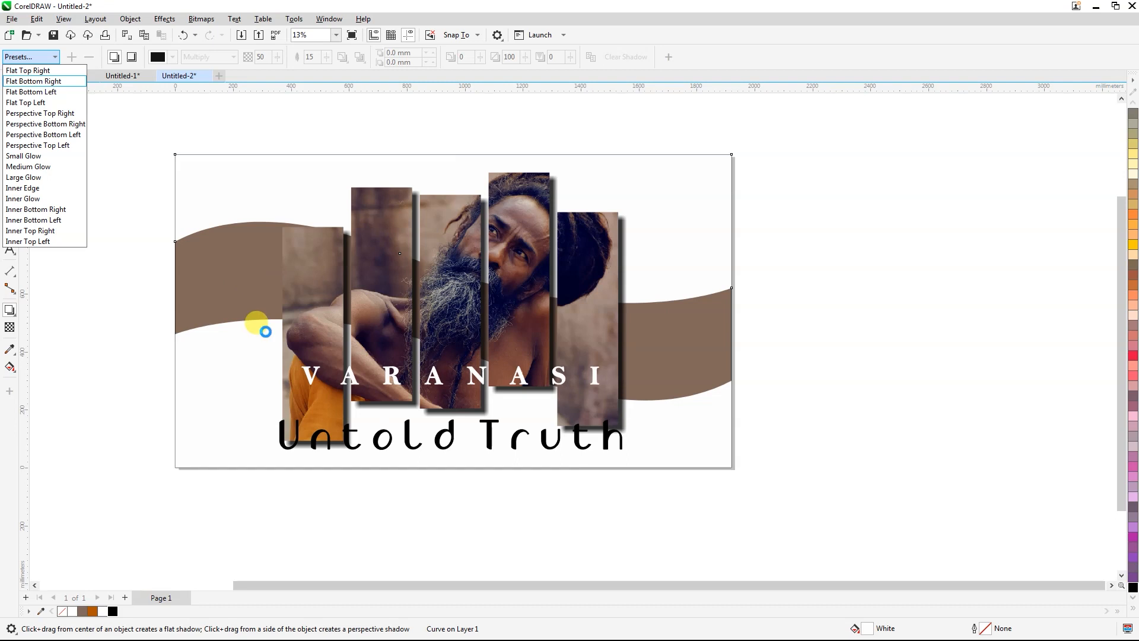
{"action": "left_click_drag", "start_coordinate": [473, 245], "coordinate": [494, 259]}
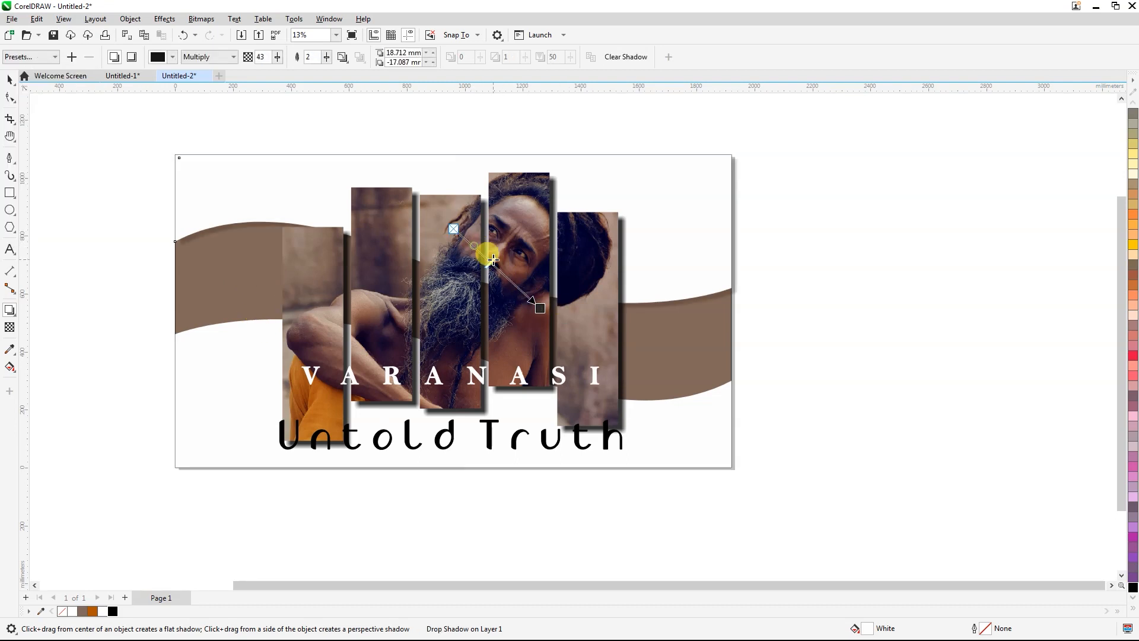
{"action": "left_click", "coordinate": [9, 80]}
{"action": "left_click", "coordinate": [233, 169]}
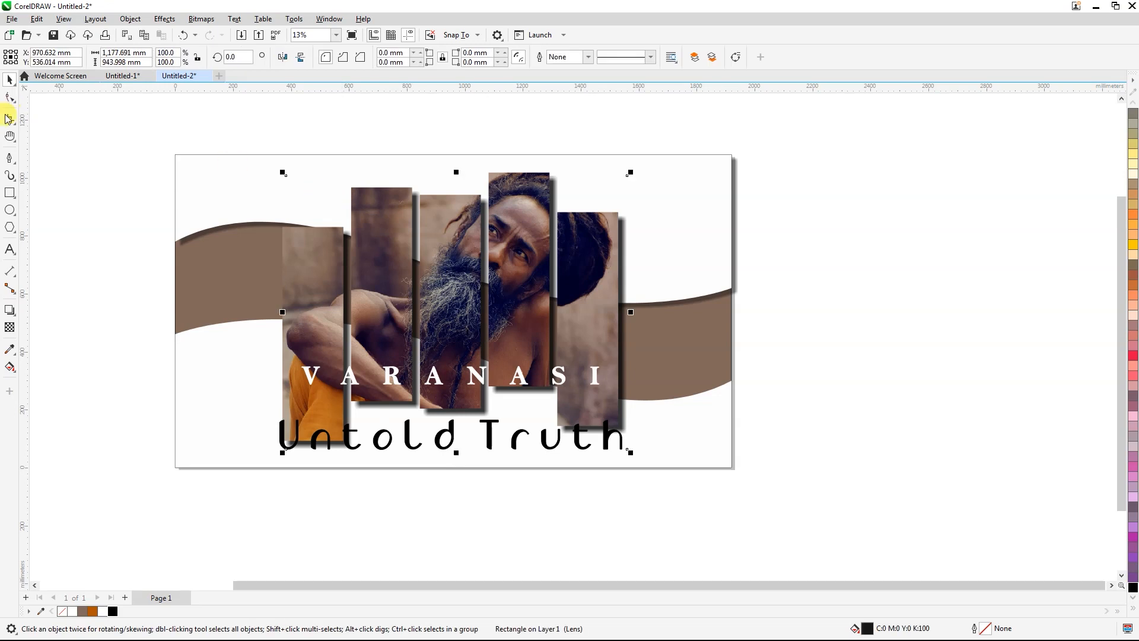
{"action": "left_click", "coordinate": [9, 310]}
{"action": "left_click", "coordinate": [30, 56]}
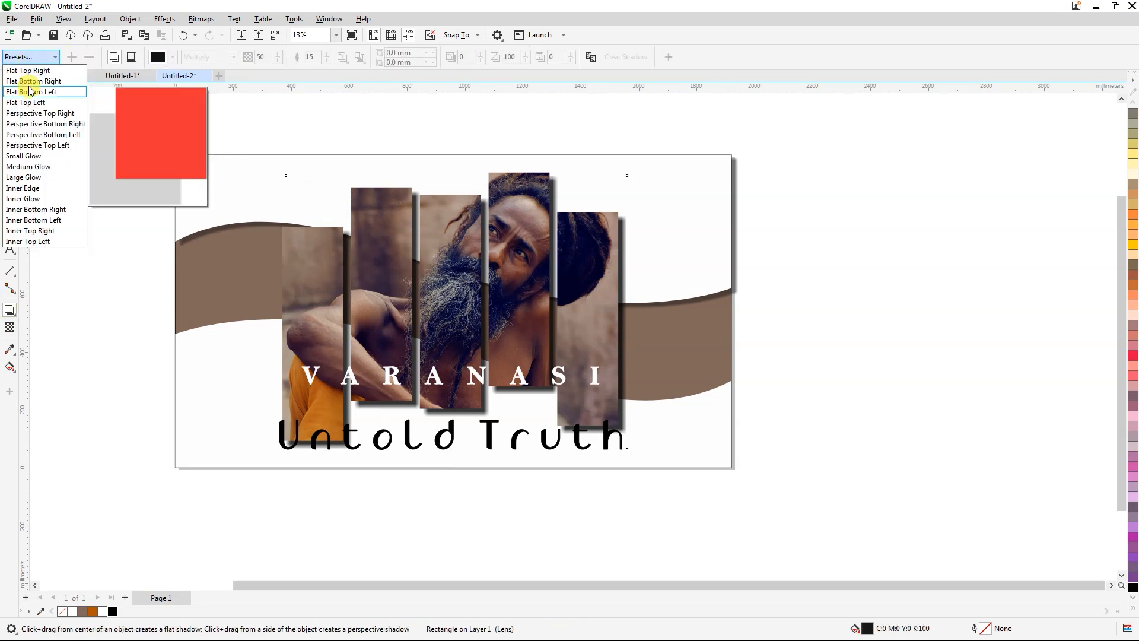
{"action": "left_click", "coordinate": [30, 81]}
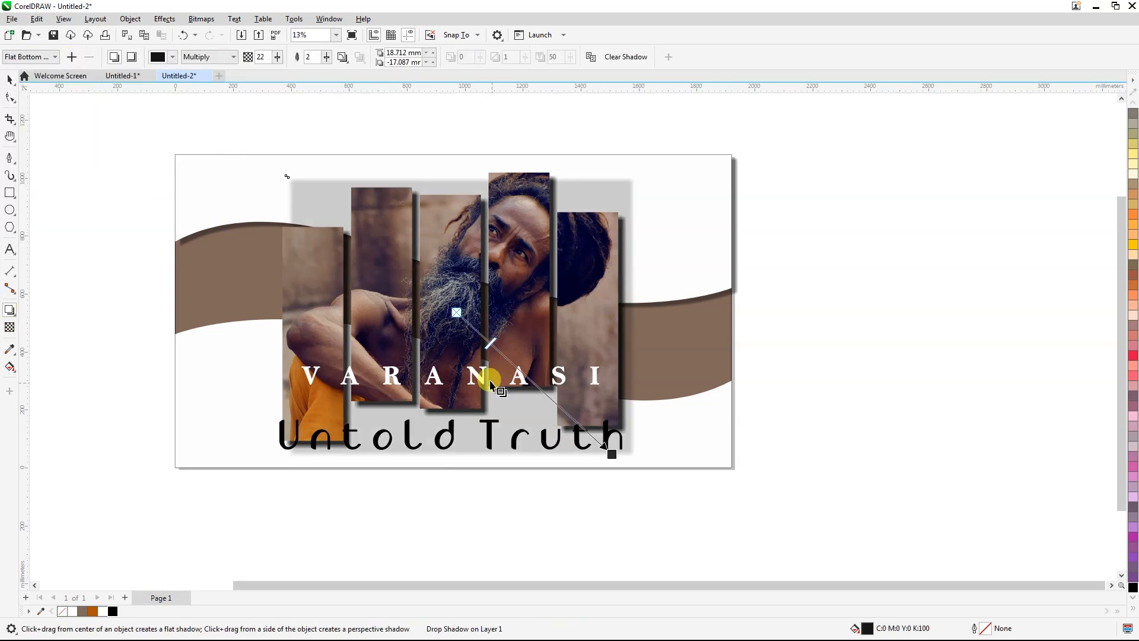
{"action": "key", "text": "ctrl+z"}
Step: Redirect the upper wave's drop shadow almost straight down, offset about 42 mm with an opacity of about 28
{"action": "left_click", "coordinate": [204, 203]}
{"action": "left_click_drag", "start_coordinate": [540, 306], "coordinate": [442, 285]}
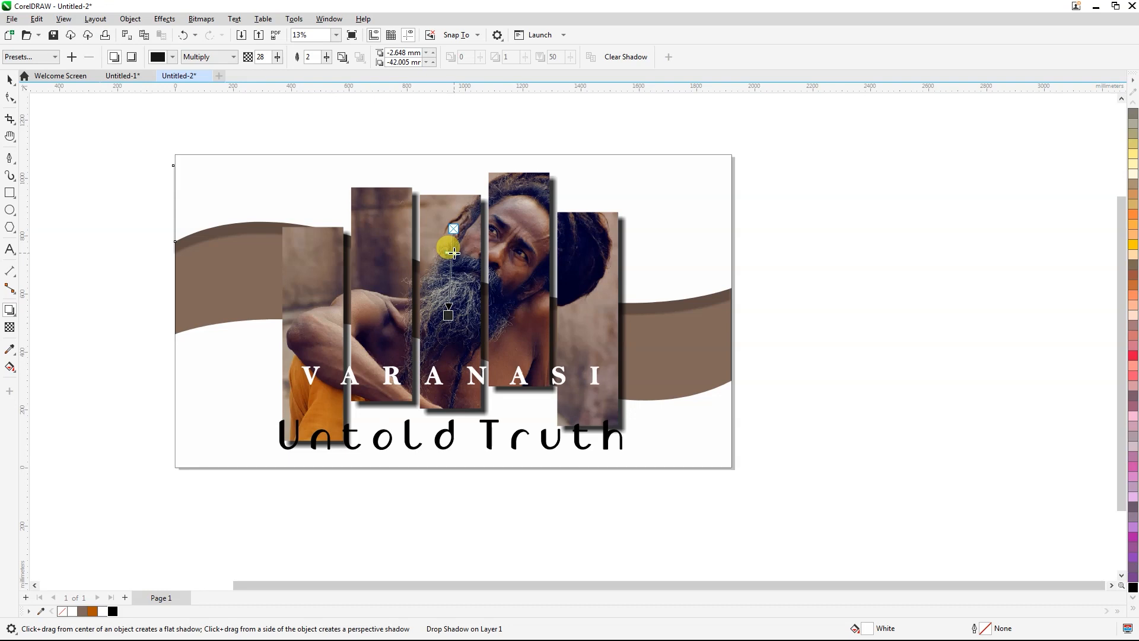
Step: Add a drop shadow to the lower white wave shape, offset straight up about 28 mm with an opacity of about 43
{"action": "left_click", "coordinate": [10, 79]}
{"action": "left_click", "coordinate": [179, 355]}
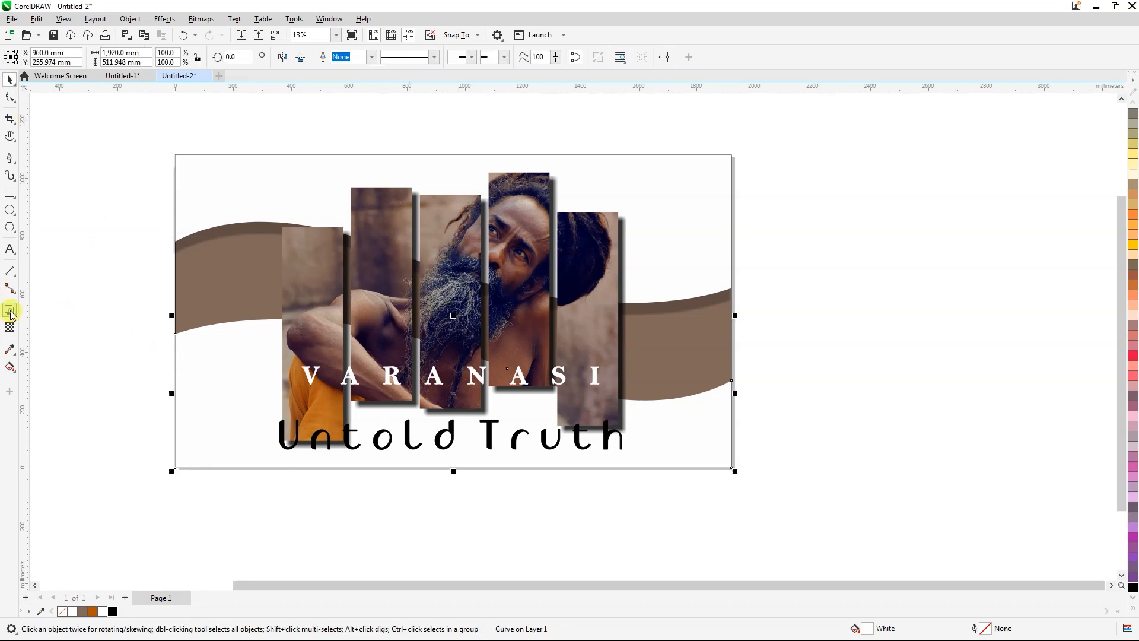
{"action": "left_click", "coordinate": [9, 307]}
{"action": "left_click", "coordinate": [31, 56]}
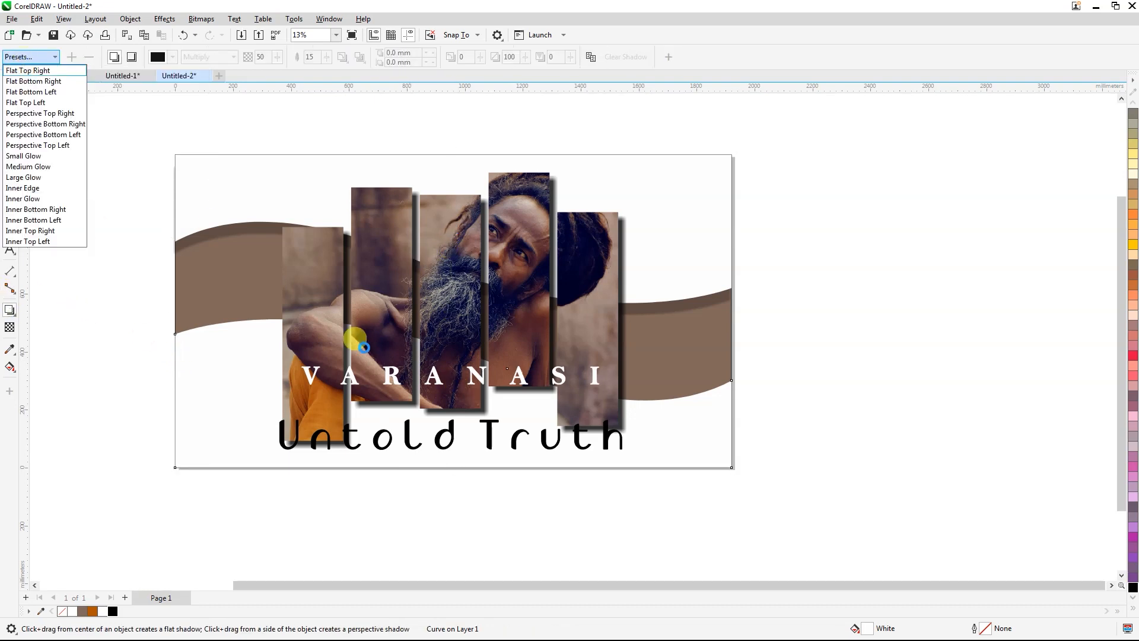
{"action": "left_click_drag", "start_coordinate": [527, 315], "coordinate": [453, 312]}
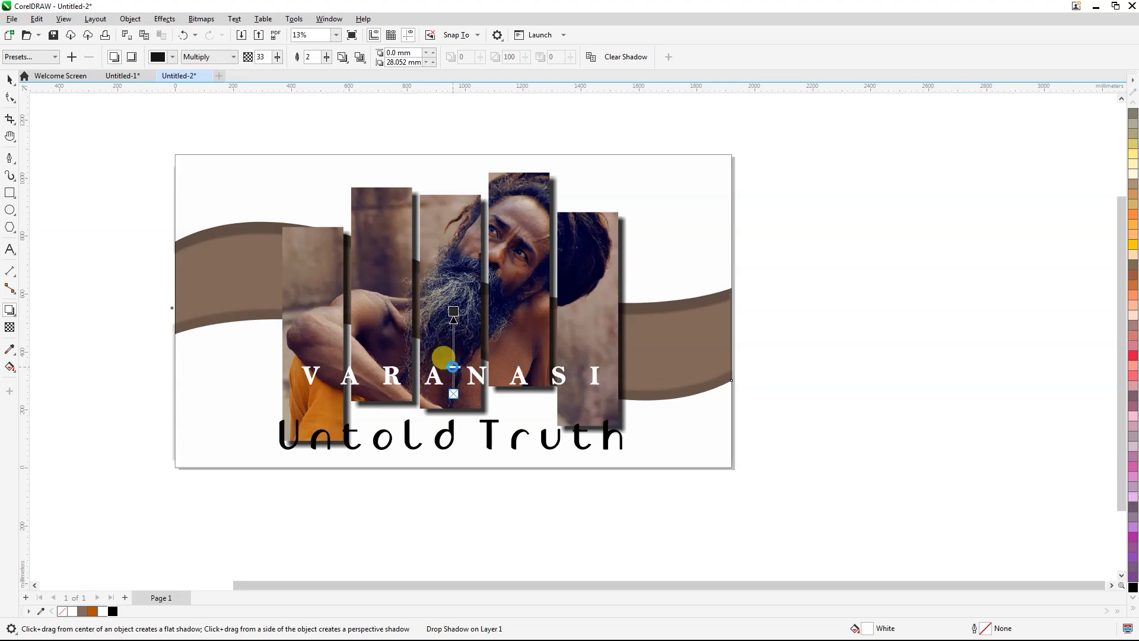
{"action": "left_click_drag", "start_coordinate": [452, 367], "coordinate": [453, 358]}
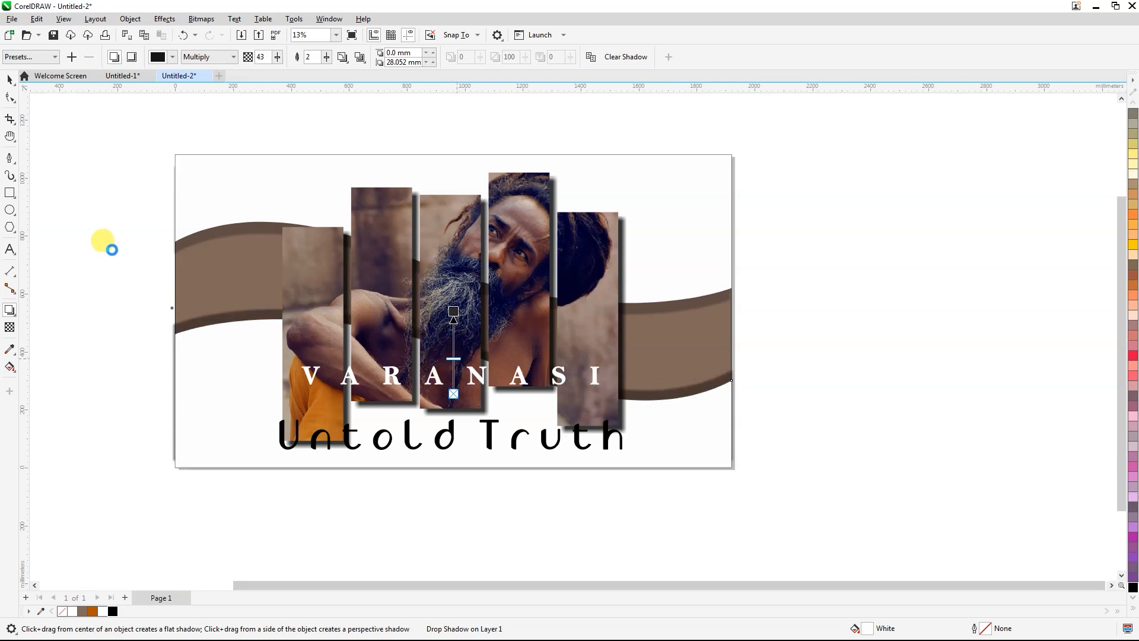
Step: Shift the lower wave's drop shadow to an offset of about 0.9 mm horizontally and 24 mm vertically
{"action": "left_click_drag", "start_coordinate": [454, 311], "coordinate": [450, 306]}
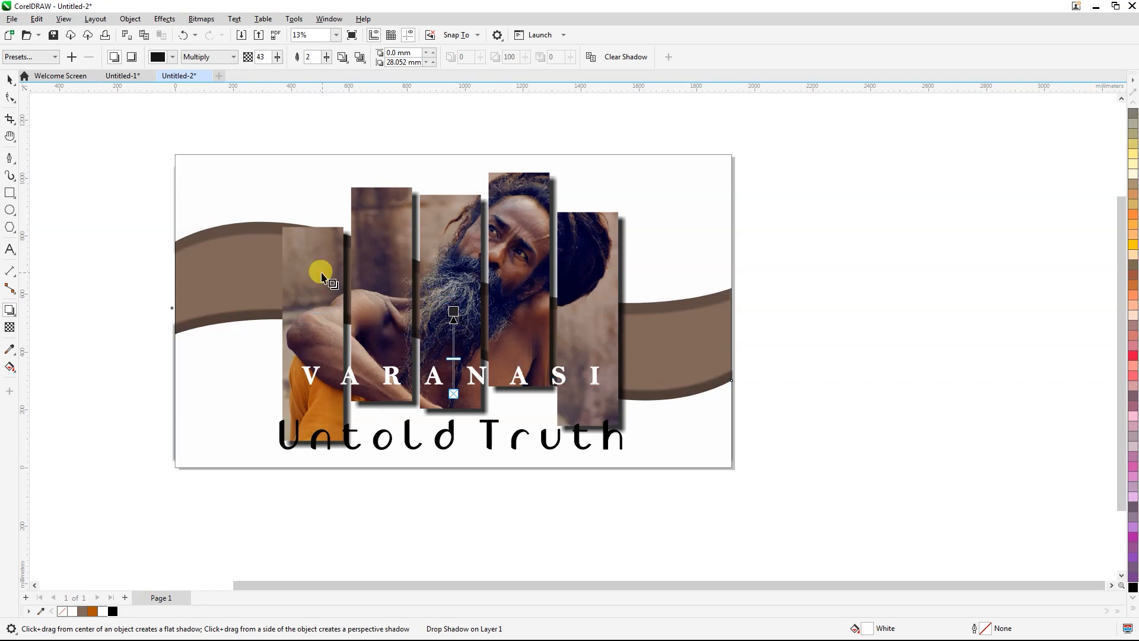
{"action": "left_click_drag", "start_coordinate": [454, 310], "coordinate": [457, 311]}
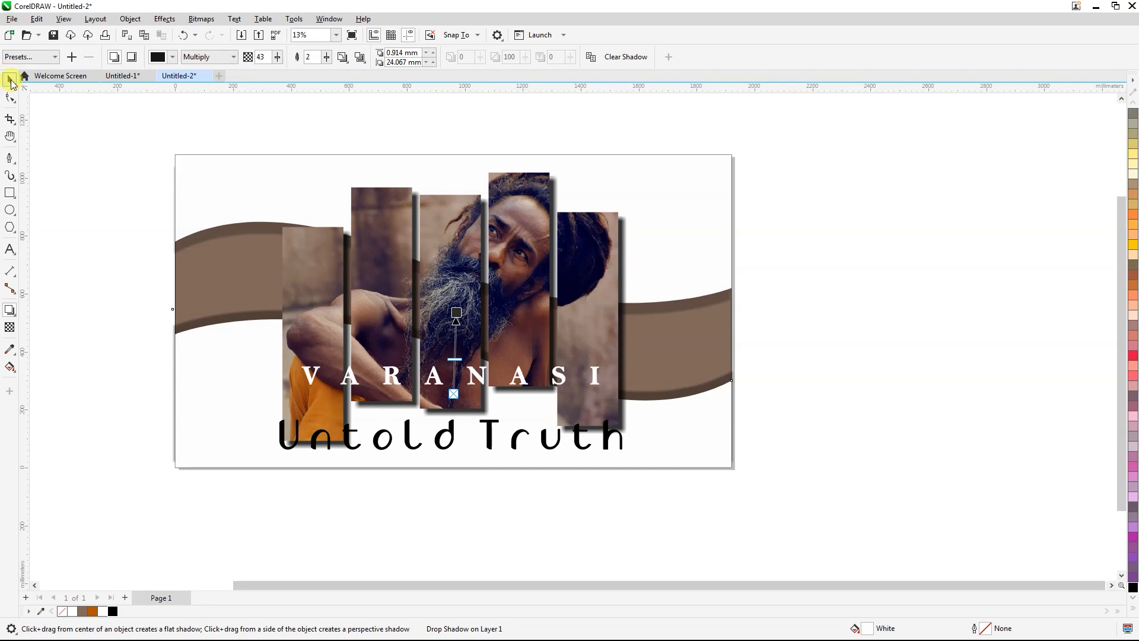
{"action": "left_click", "coordinate": [11, 82]}
{"action": "left_click", "coordinate": [76, 246]}
Step: Group all objects of the design and place a duplicate of the group beside the page on its left
{"action": "scroll", "coordinate": [357, 419], "scroll_direction": "down", "scroll_amount": 3}
{"action": "scroll", "coordinate": [490, 365], "scroll_direction": "up", "scroll_amount": 1}
{"action": "left_click_drag", "start_coordinate": [688, 205], "coordinate": [22, 566]}
{"action": "key", "text": "ctrl+g"}
{"action": "left_click_drag", "start_coordinate": [442, 369], "coordinate": [440, 207]}
{"action": "right_click", "coordinate": [440, 207]}
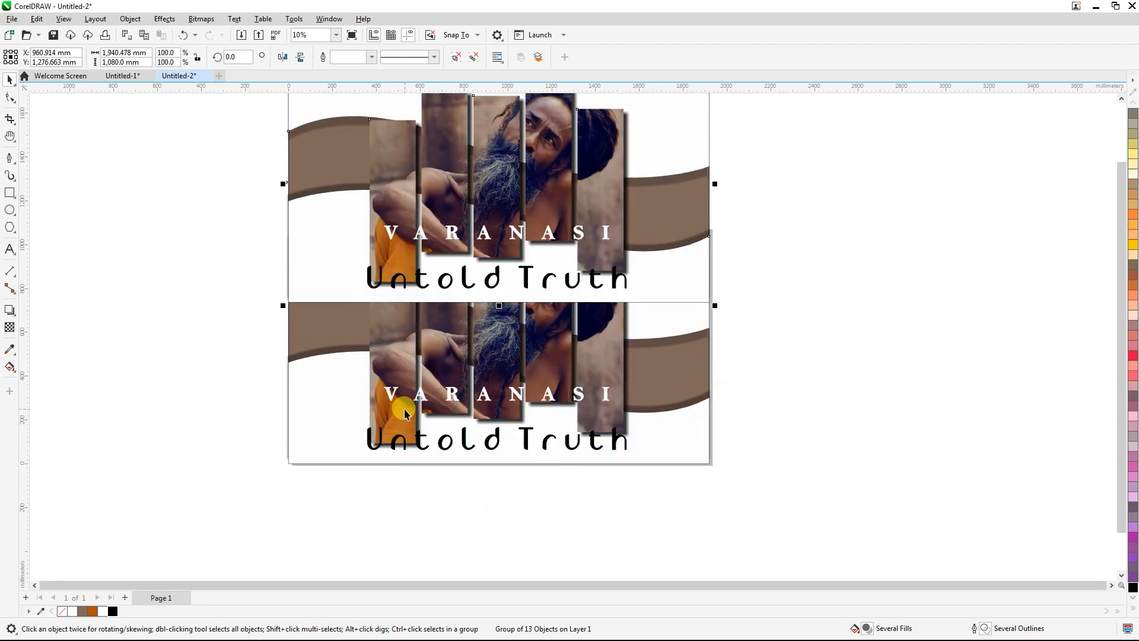
{"action": "scroll", "coordinate": [393, 460], "scroll_direction": "down", "scroll_amount": 2}
{"action": "left_click_drag", "start_coordinate": [472, 295], "coordinate": [190, 374]}
Step: Ungroup the design on the page and fill its upper and lower white wave shapes with C6 M65 Y100 K31
{"action": "scroll", "coordinate": [380, 397], "scroll_direction": "up", "scroll_amount": 3}
{"action": "left_click", "coordinate": [455, 57]}
{"action": "left_click", "coordinate": [437, 181]}
{"action": "left_click", "coordinate": [357, 253]}
{"action": "left_click", "coordinate": [315, 468], "text": "shift"}
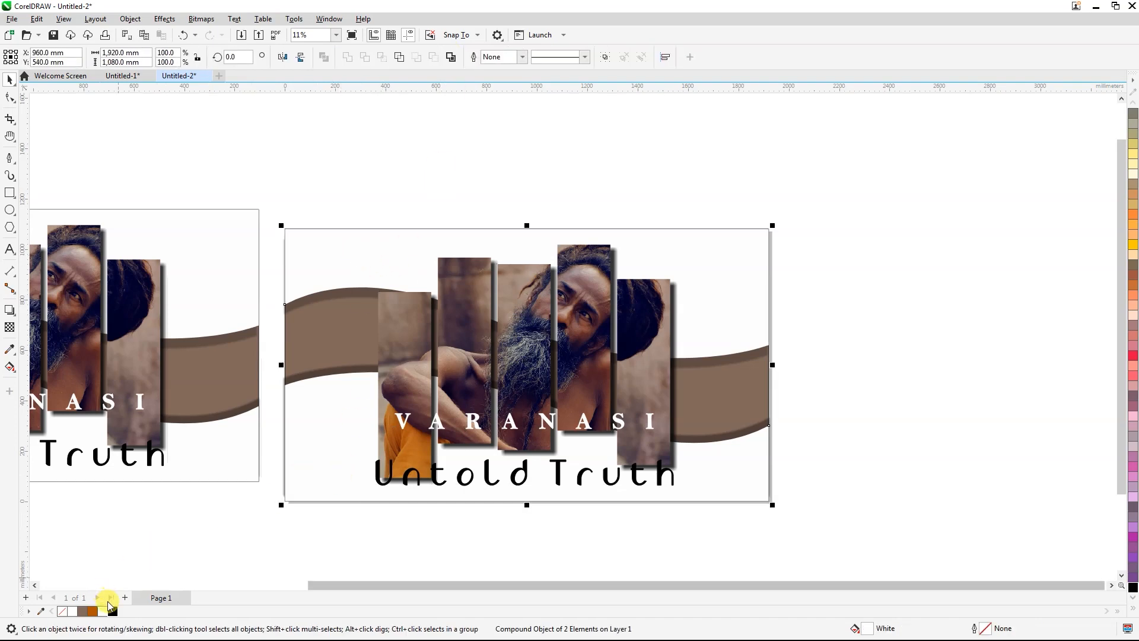
{"action": "left_click", "coordinate": [93, 611]}
{"action": "left_click", "coordinate": [337, 531]}
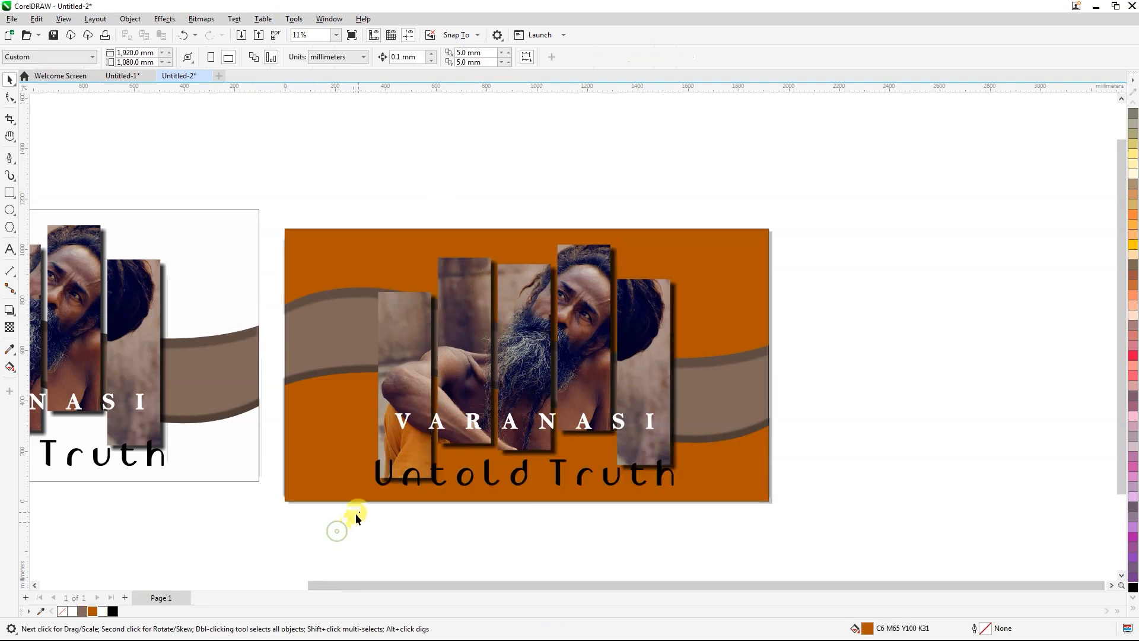
Step: Sample the orange robe colour C5 M58 Y99 K24 from the photo and fill both wave shapes with it
{"action": "scroll", "coordinate": [356, 456], "scroll_direction": "up", "scroll_amount": 2}
{"action": "left_click", "coordinate": [356, 457]}
{"action": "left_click", "coordinate": [18, 351]}
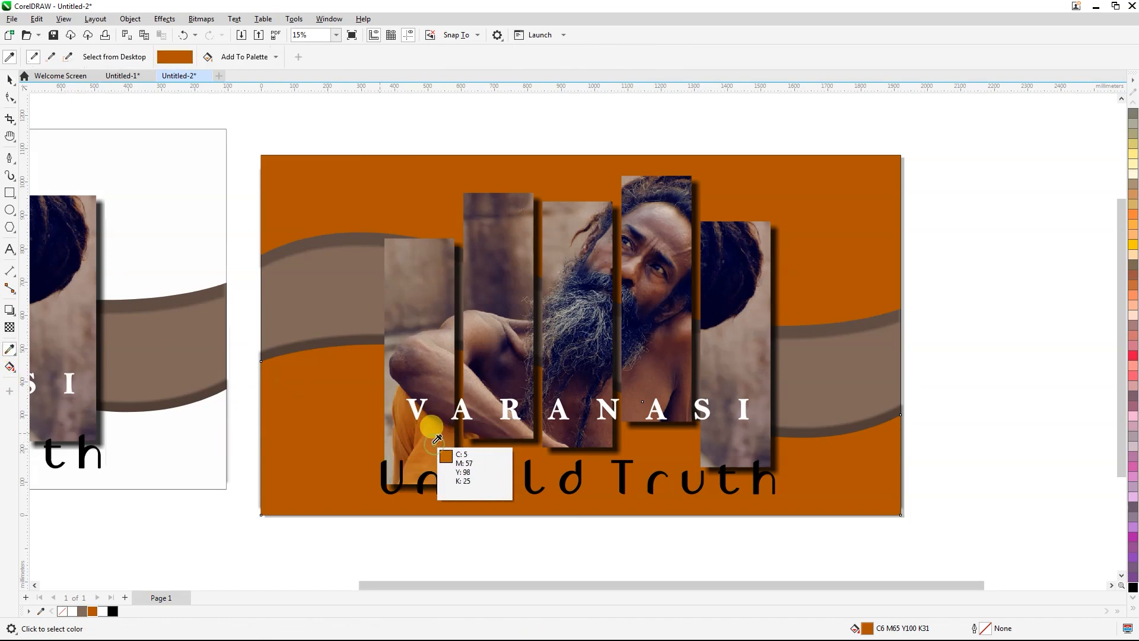
{"action": "left_click", "coordinate": [437, 439]}
{"action": "left_click", "coordinate": [324, 410]}
{"action": "left_click", "coordinate": [10, 81]}
{"action": "left_click", "coordinate": [345, 194]}
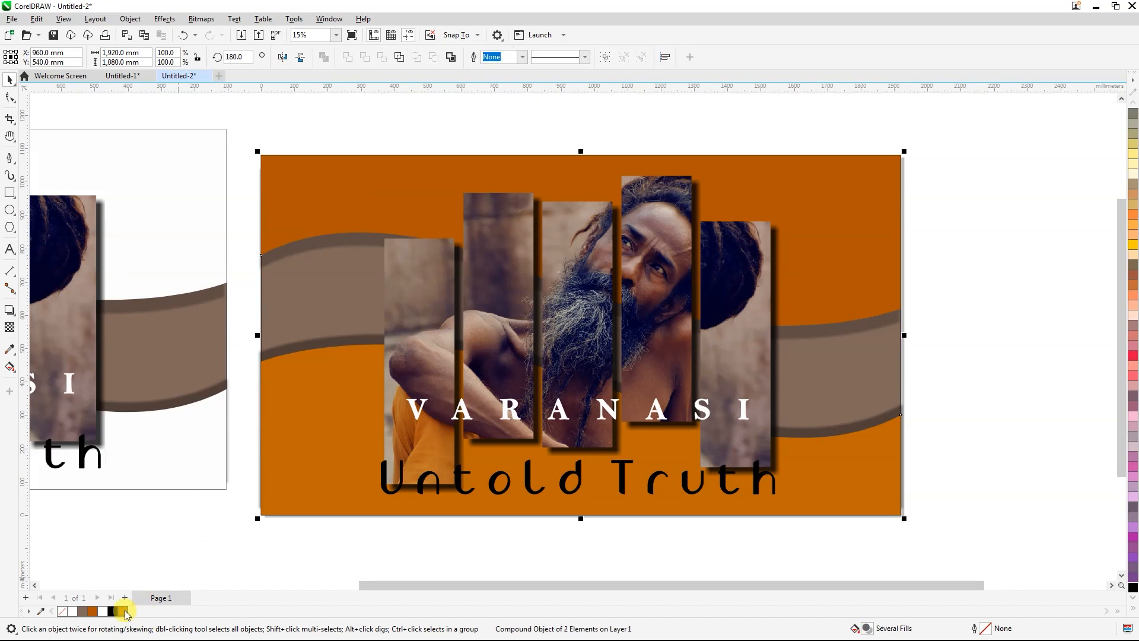
{"action": "left_click", "coordinate": [124, 611]}
{"action": "left_click", "coordinate": [236, 505]}
Step: Try a white fill on the brown wavy band of the orange version and undo it
{"action": "scroll", "coordinate": [324, 462], "scroll_direction": "down", "scroll_amount": 1}
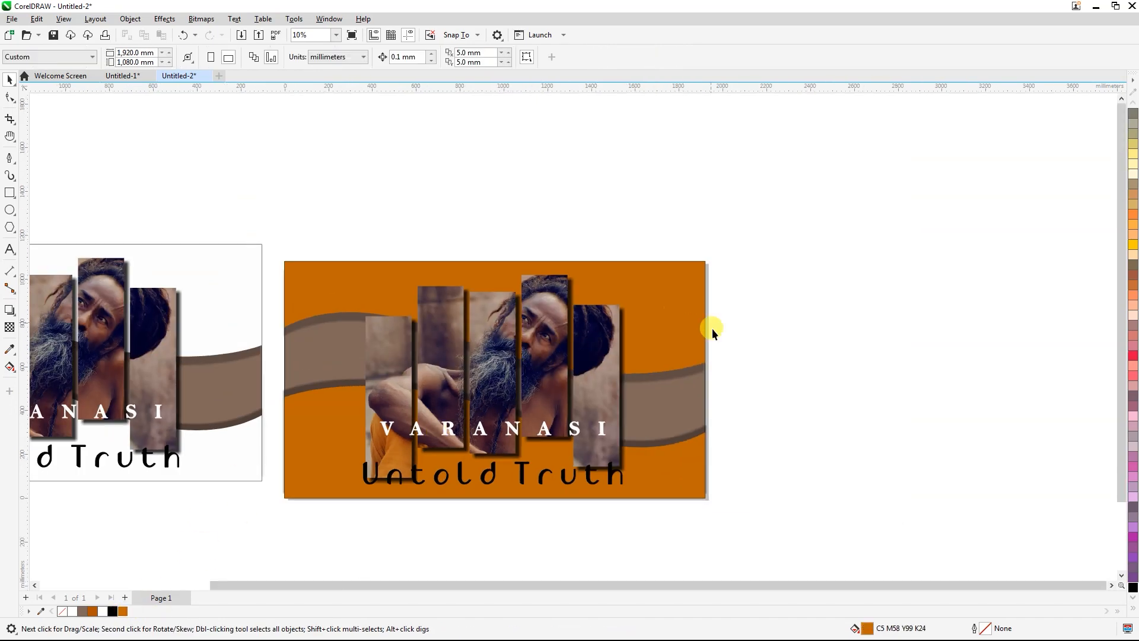
{"action": "scroll", "coordinate": [666, 405], "scroll_direction": "up", "scroll_amount": 1}
{"action": "left_click", "coordinate": [663, 407]}
{"action": "left_click", "coordinate": [103, 612]}
{"action": "key", "text": "ctrl+z"}
{"action": "left_click", "coordinate": [174, 332]}
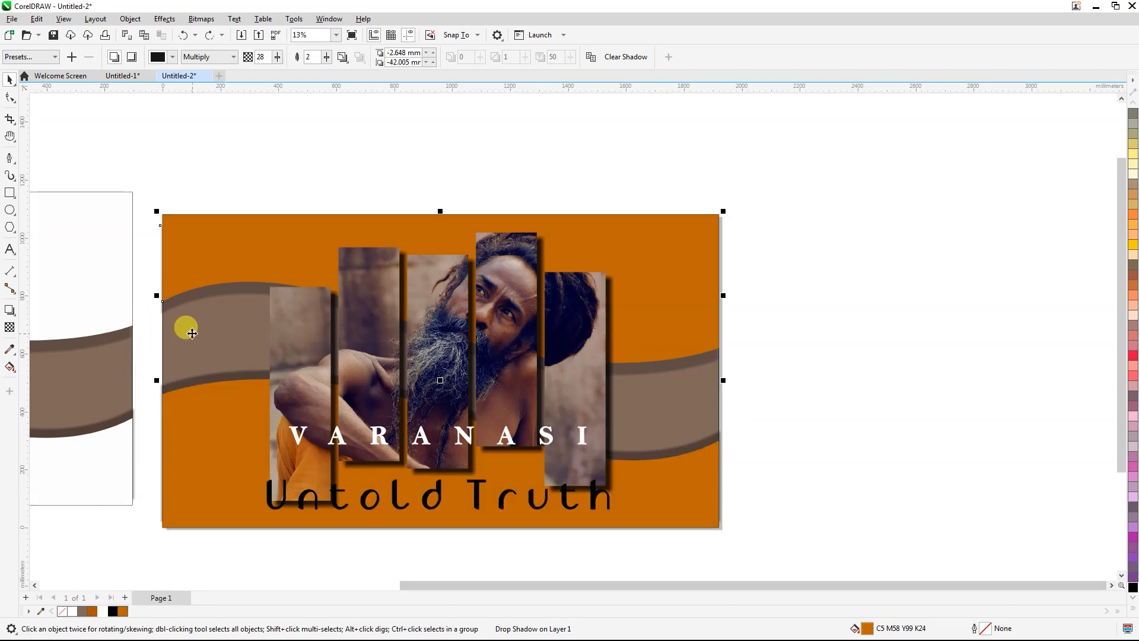
{"action": "left_click", "coordinate": [804, 364]}
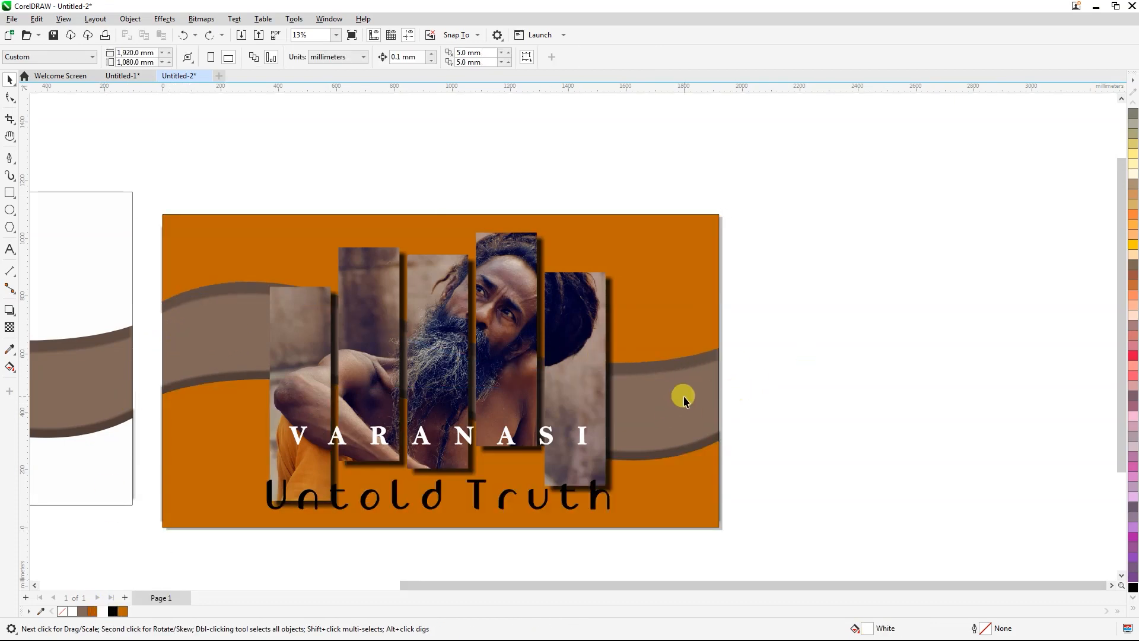
Step: Recolour the "Untold Truth" title on the orange version white
{"action": "scroll", "coordinate": [682, 400], "scroll_direction": "down", "scroll_amount": 2}
{"action": "left_click_drag", "start_coordinate": [407, 211], "coordinate": [638, 402]}
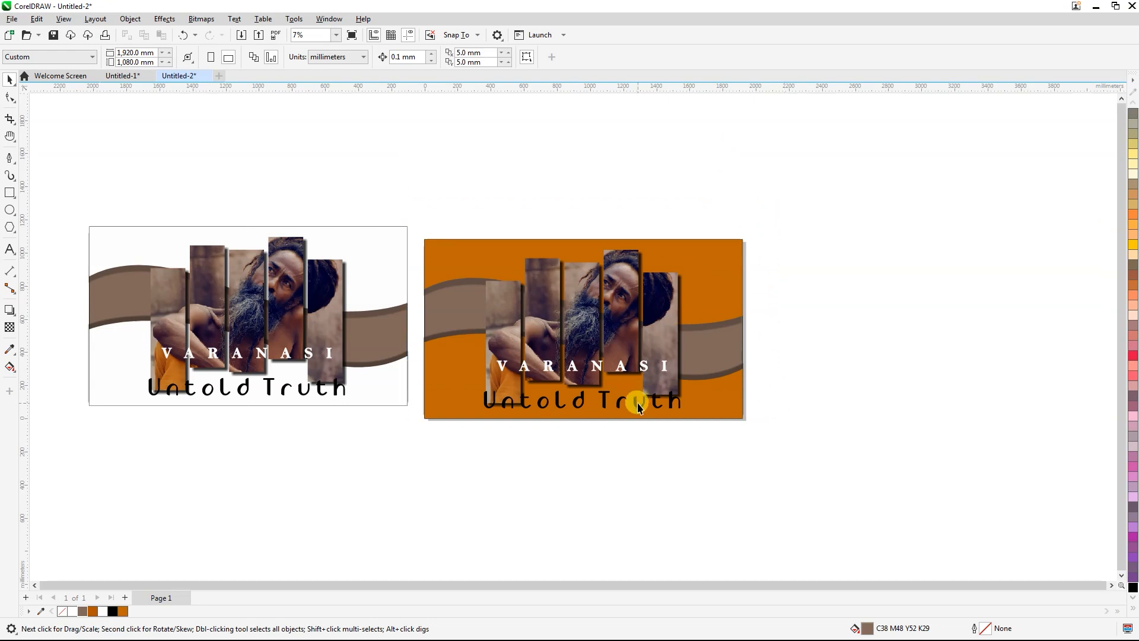
{"action": "left_click", "coordinate": [604, 395]}
{"action": "left_click", "coordinate": [105, 611]}
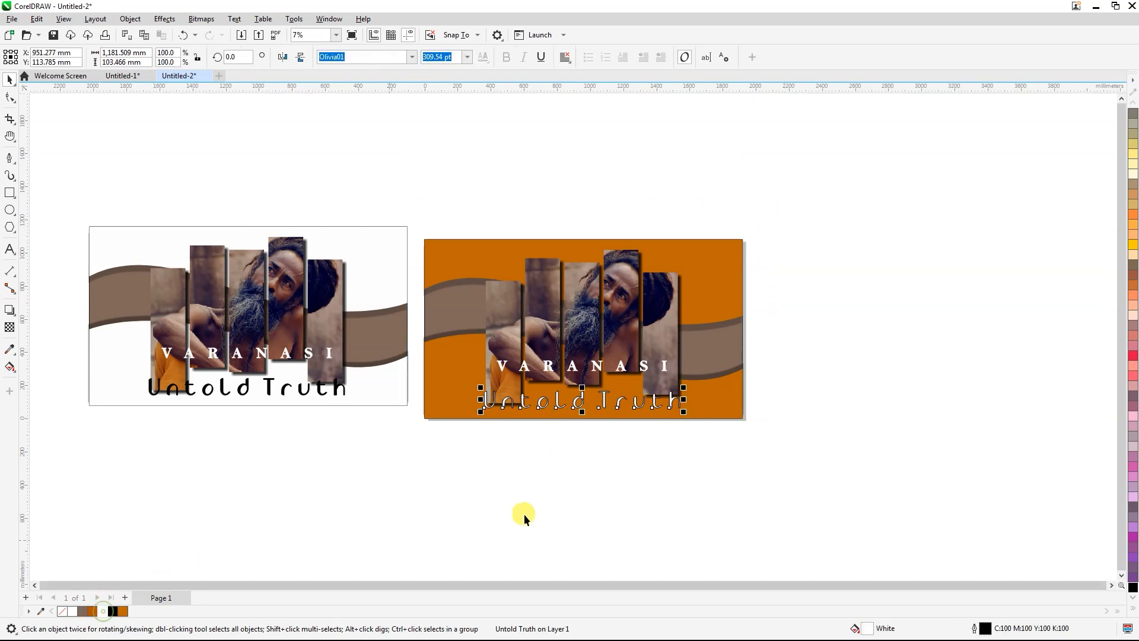
Step: Group the orange version's objects and align the white and orange designs along a common horizontal centre line
{"action": "left_click_drag", "start_coordinate": [759, 206], "coordinate": [412, 460]}
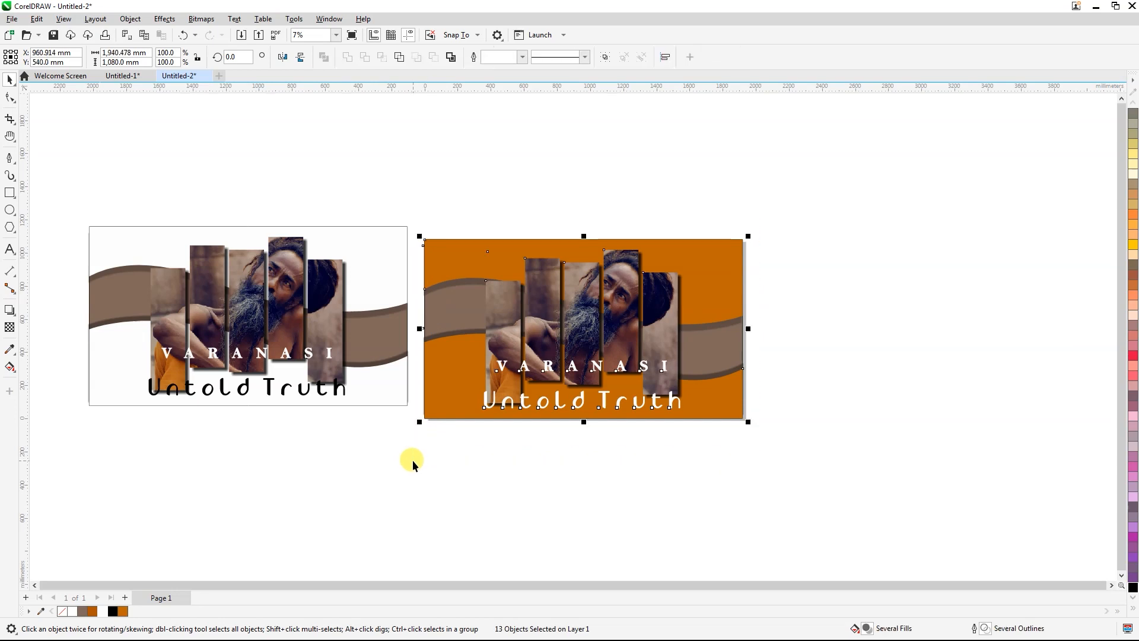
{"action": "left_click", "coordinate": [415, 224]}
{"action": "left_click_drag", "start_coordinate": [79, 214], "coordinate": [902, 517]}
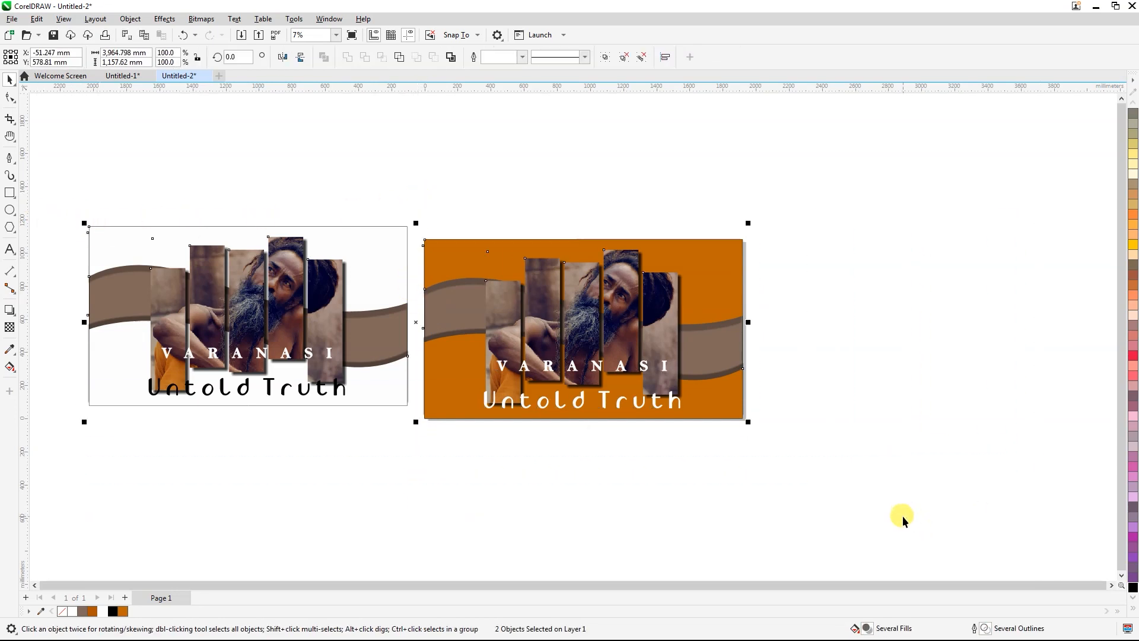
{"action": "key", "text": "e"}
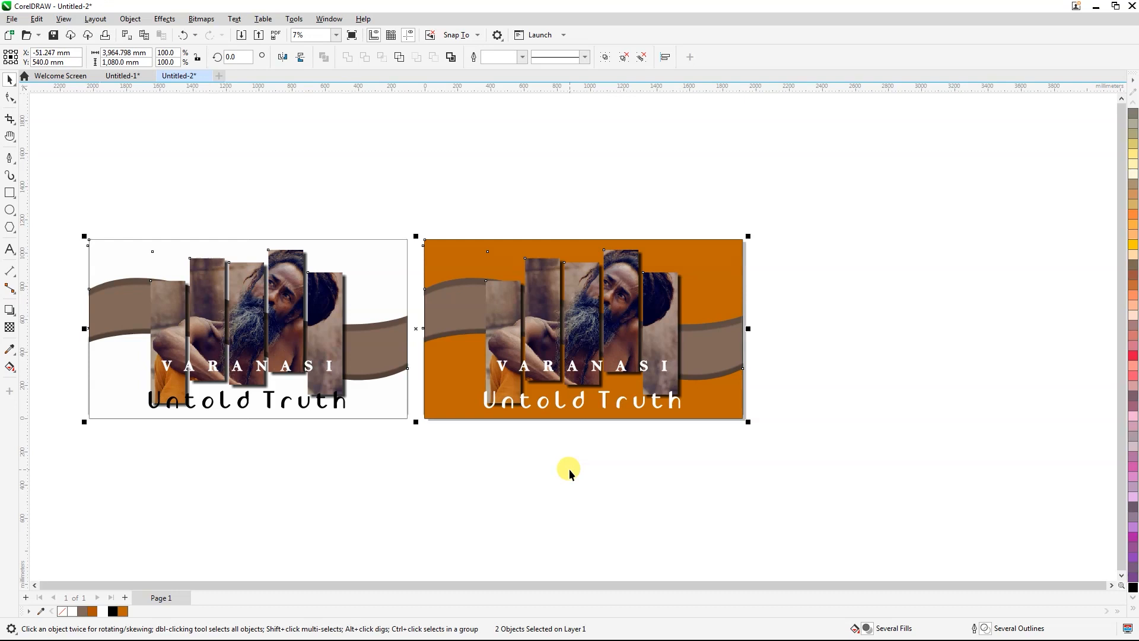
{"action": "key", "text": "shift+F2"}
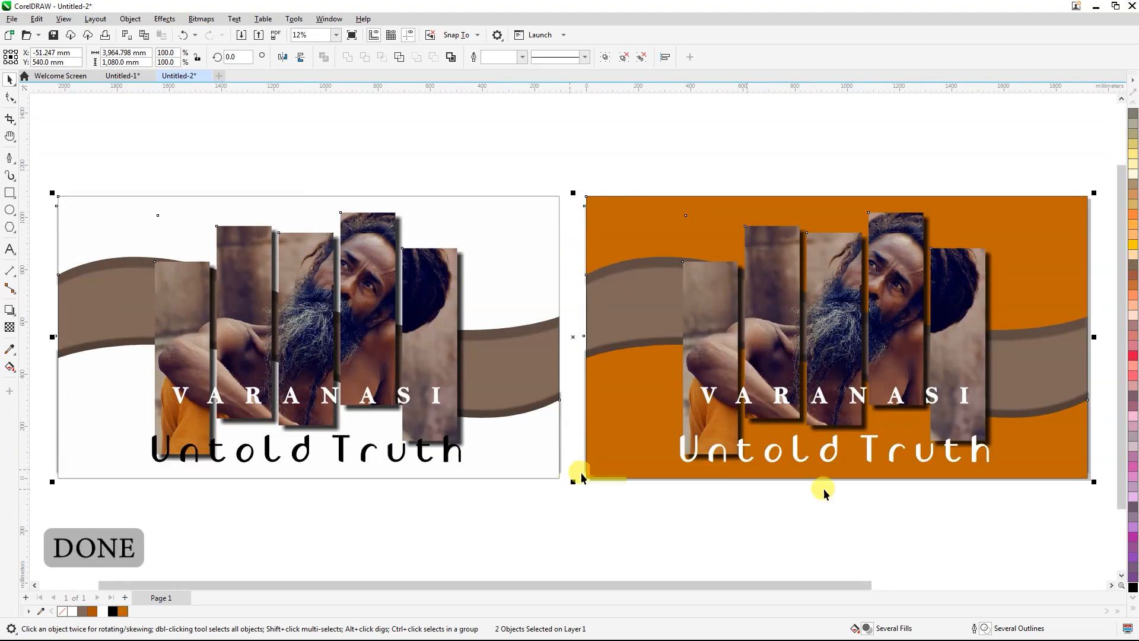